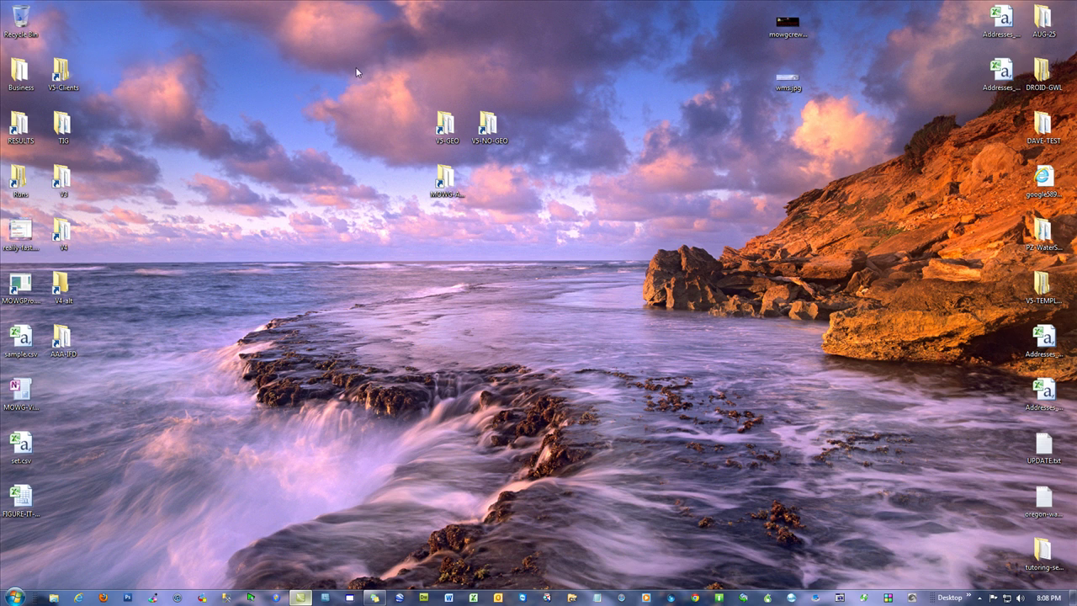
# - Open the V5-GEO folder and run Step-2.exe to view its Customer Input form, then close the form
pyautogui.doubleClick(450, 132)
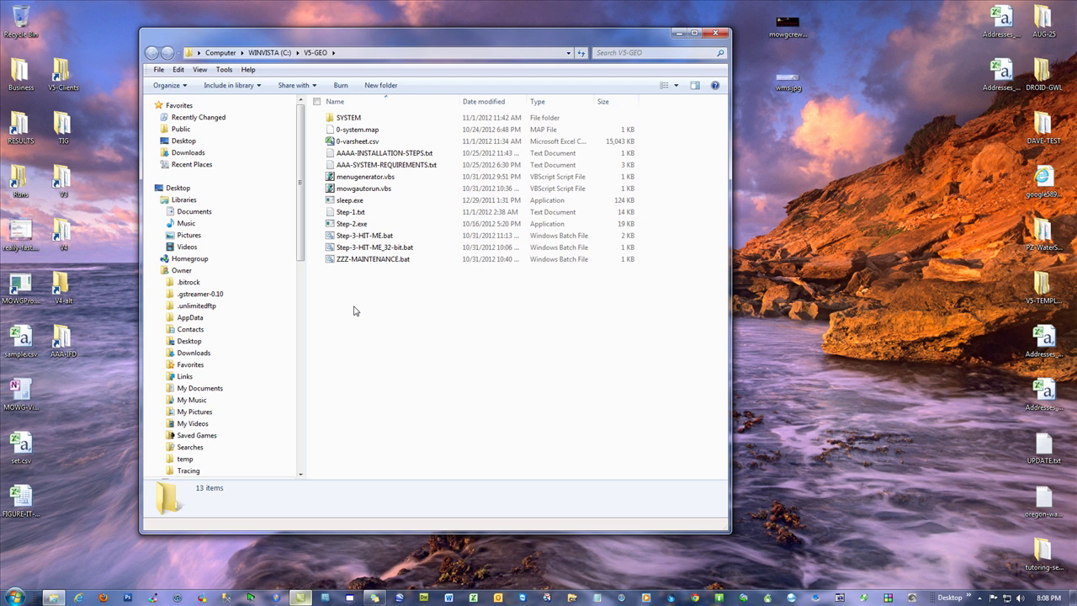
pyautogui.doubleClick(353, 224)
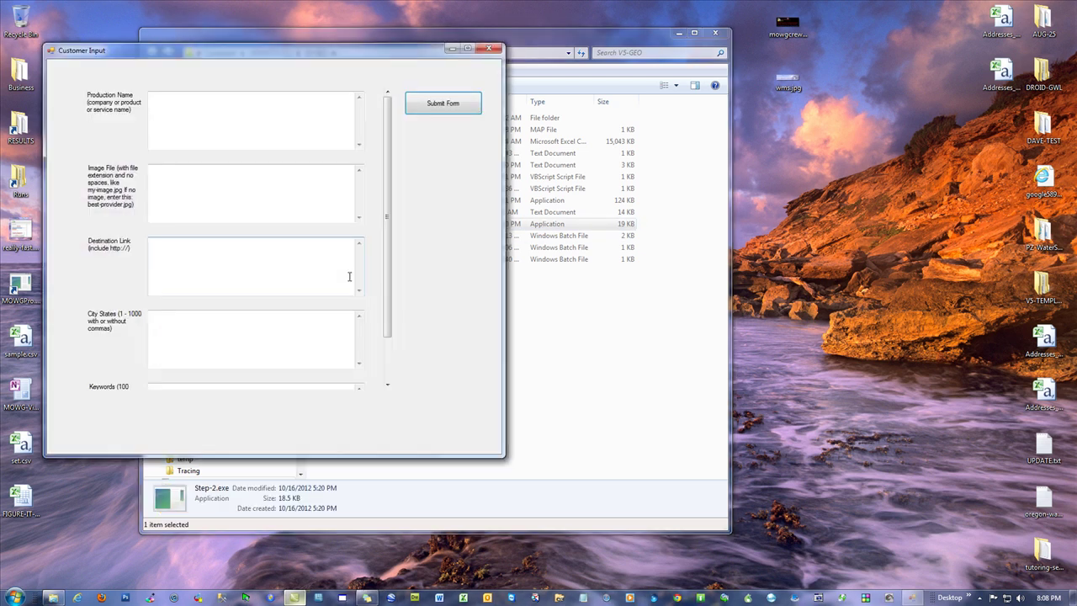
pyautogui.click(463, 115)
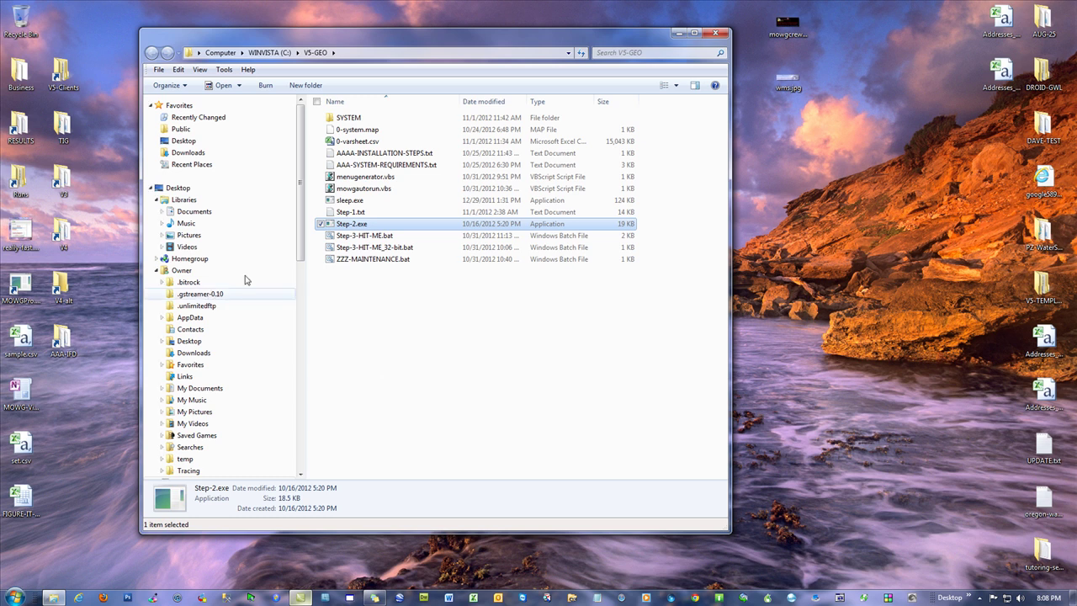
pyautogui.click(449, 346)
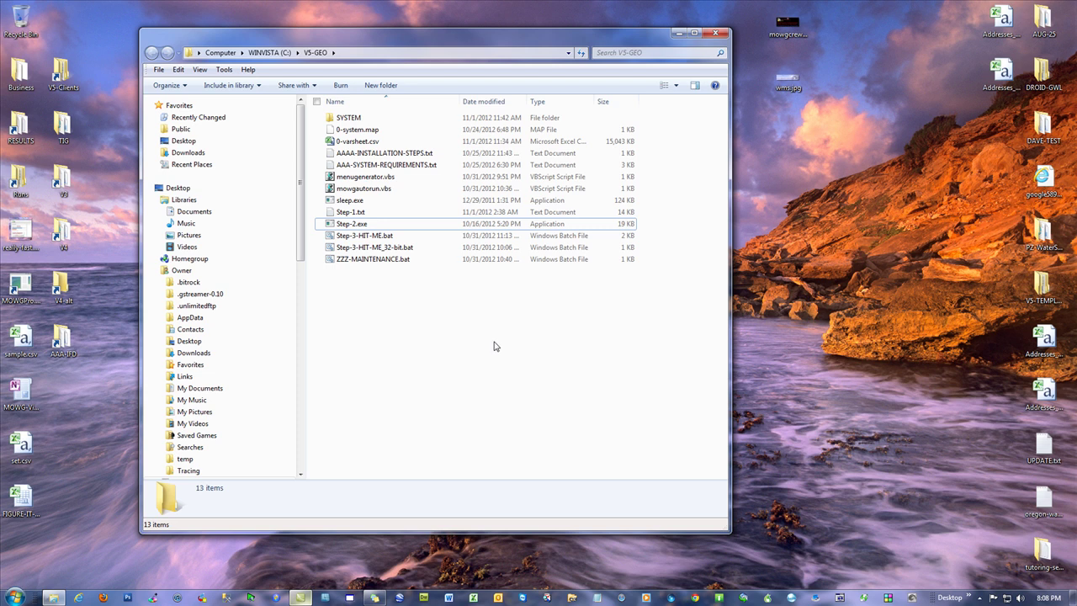
# - Run Step-2.exe in V5-GEO again to review the form fields, and close both the form and the folder
pyautogui.doubleClick(354, 224)
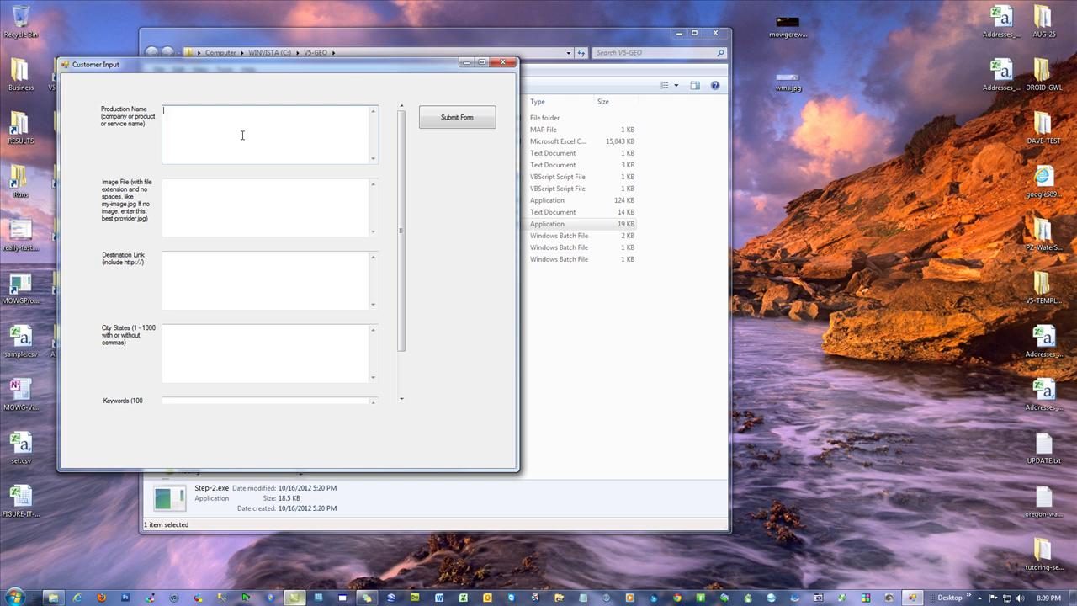
pyautogui.click(504, 63)
pyautogui.click(340, 53)
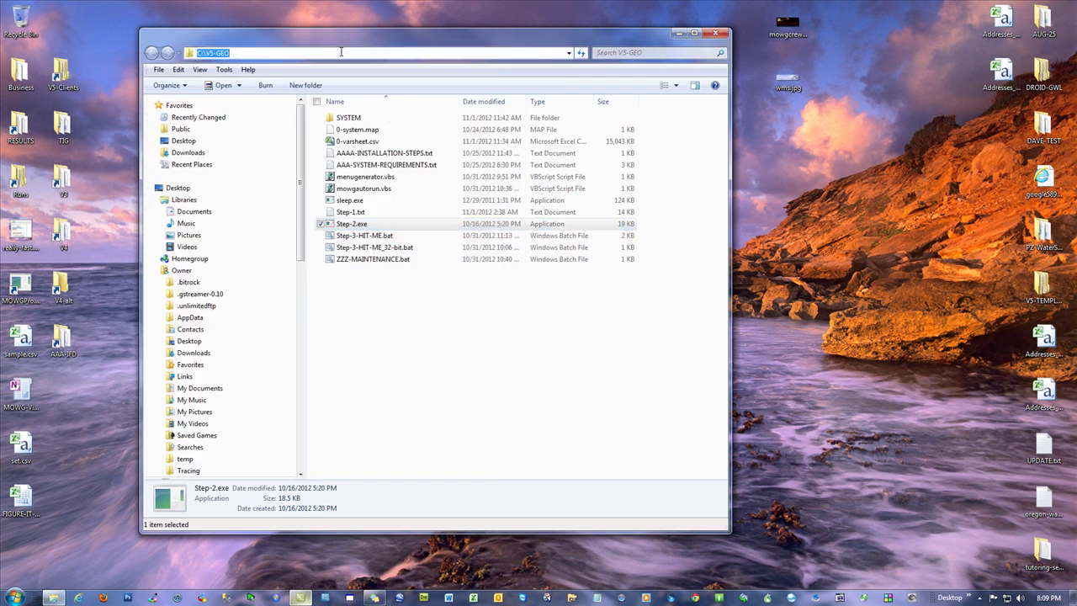
pyautogui.click(715, 33)
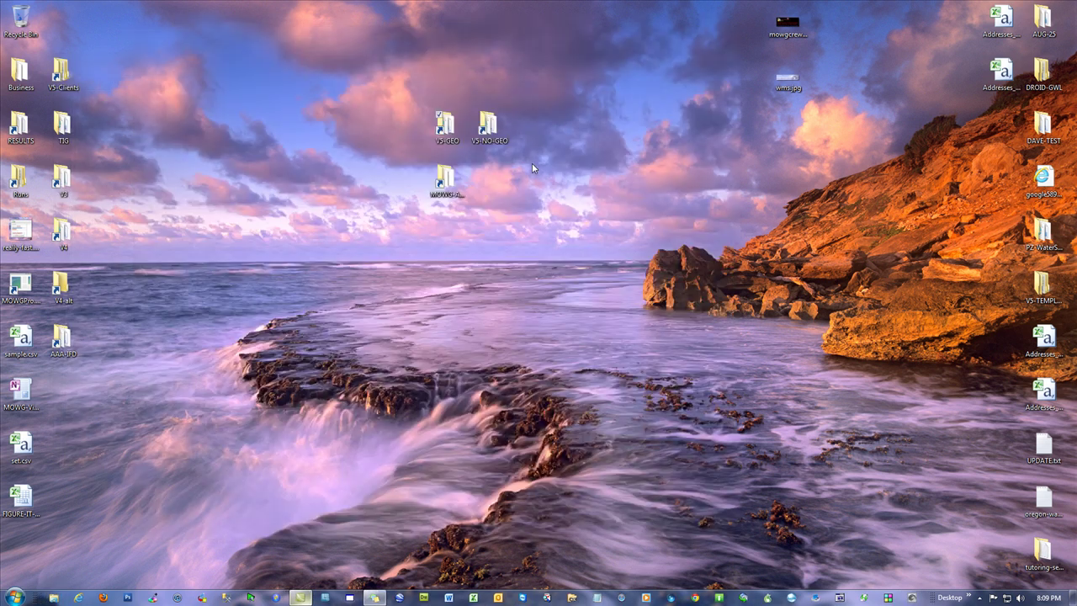
# - Open the V5-NO-GEO folder and run Step-2.exe to view the form's Production Name and Image File fields
pyautogui.doubleClick(490, 128)
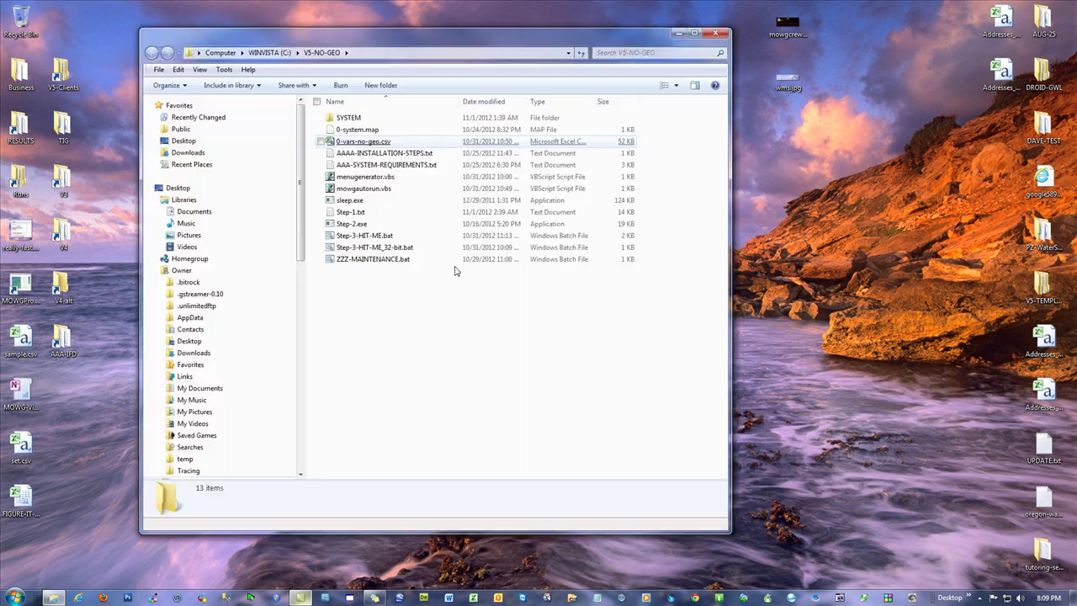
pyautogui.doubleClick(354, 224)
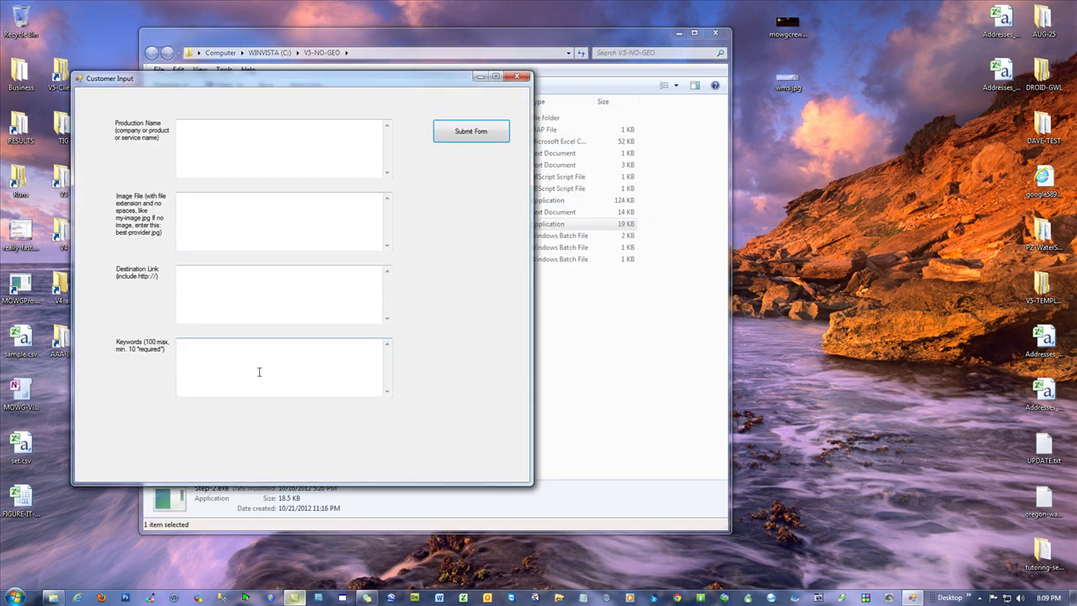
pyautogui.click(199, 149)
pyautogui.click(210, 206)
# - Move the mowgcrew.png and wms.jpg image files further down on the desktop
pyautogui.moveTo(794, 28); pyautogui.dragTo(794, 133)
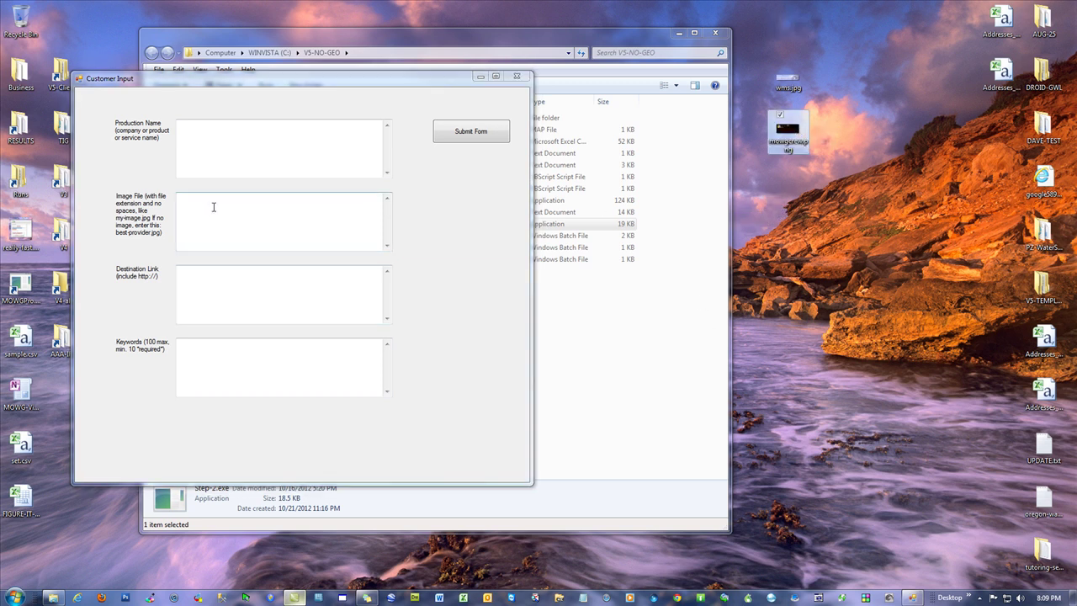
pyautogui.click(291, 218)
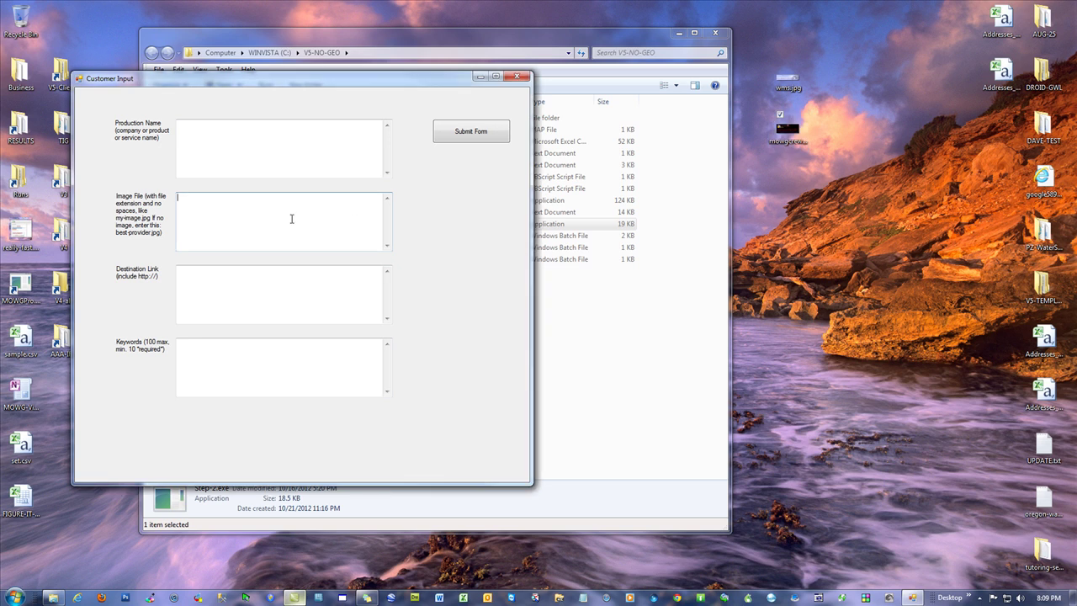
pyautogui.moveTo(788, 78); pyautogui.dragTo(794, 190)
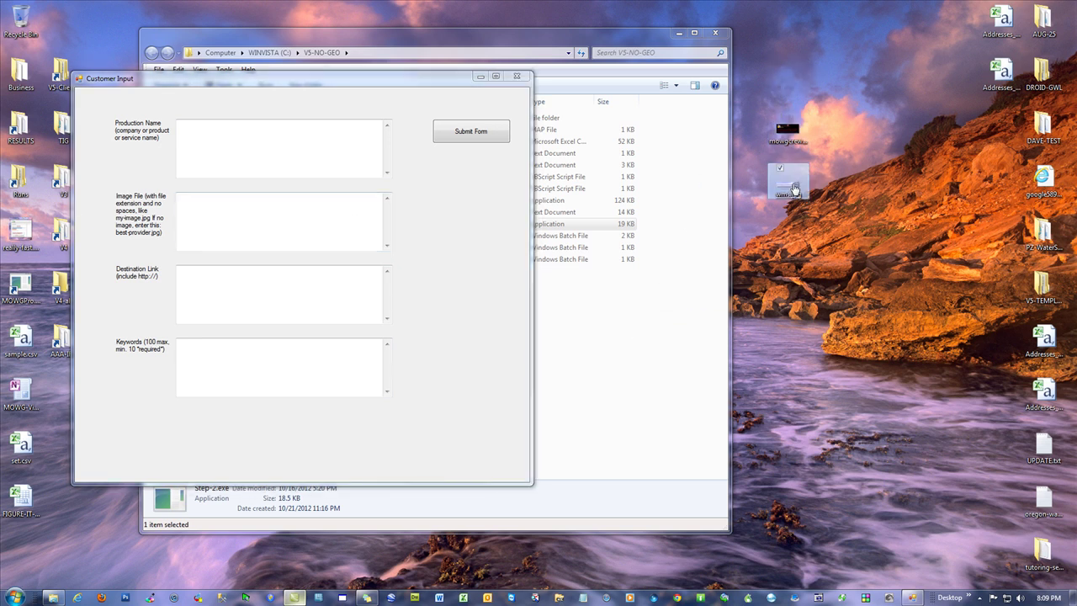
# - Examine the Image File, Destination Link and Keywords fields of the Customer Input form
pyautogui.click(205, 220)
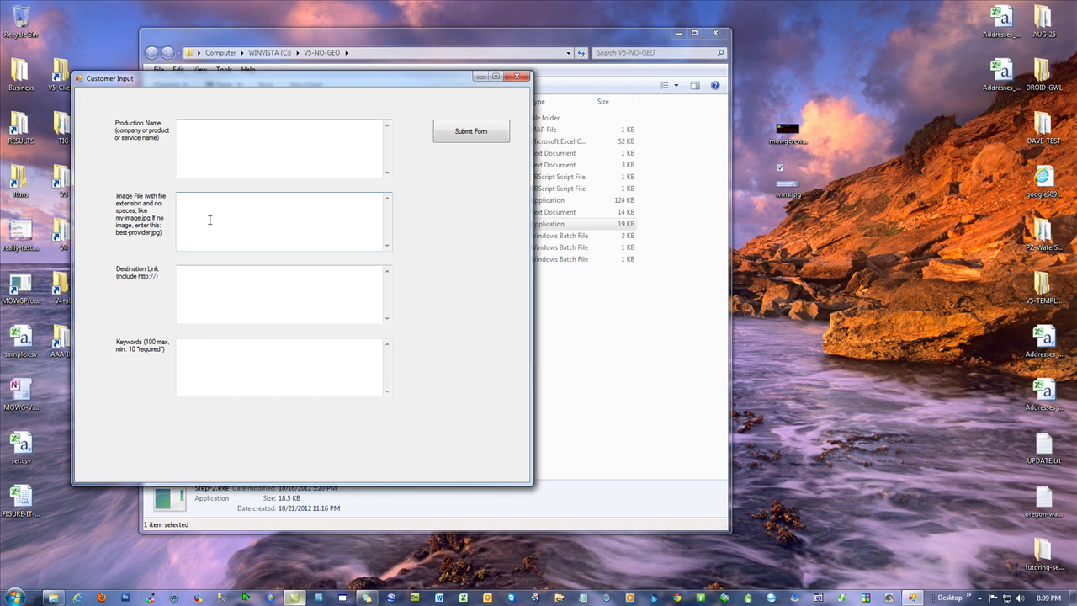
pyautogui.click(235, 272)
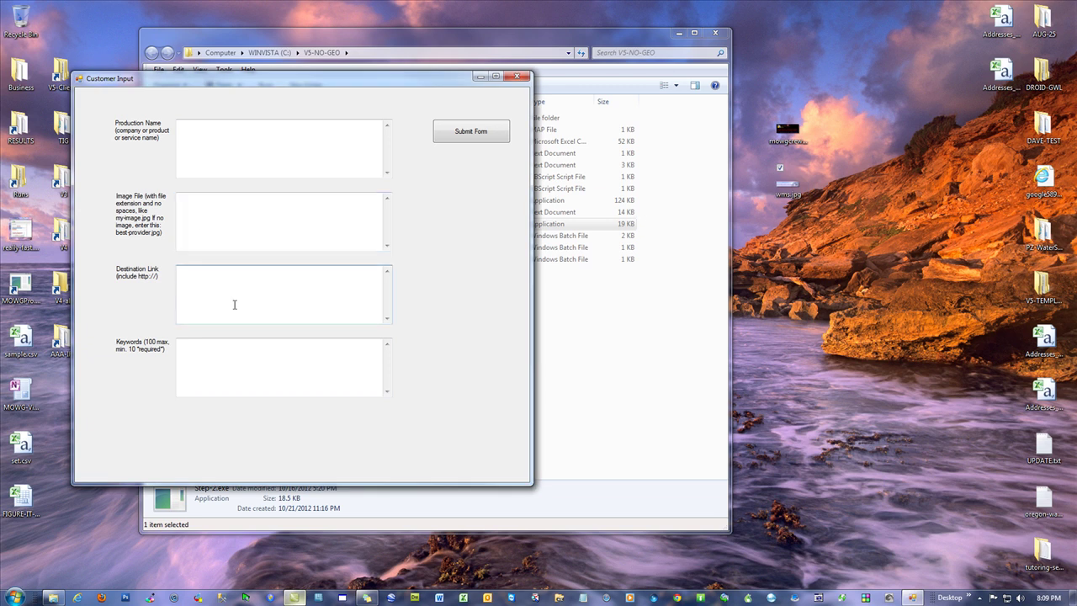
pyautogui.click(216, 374)
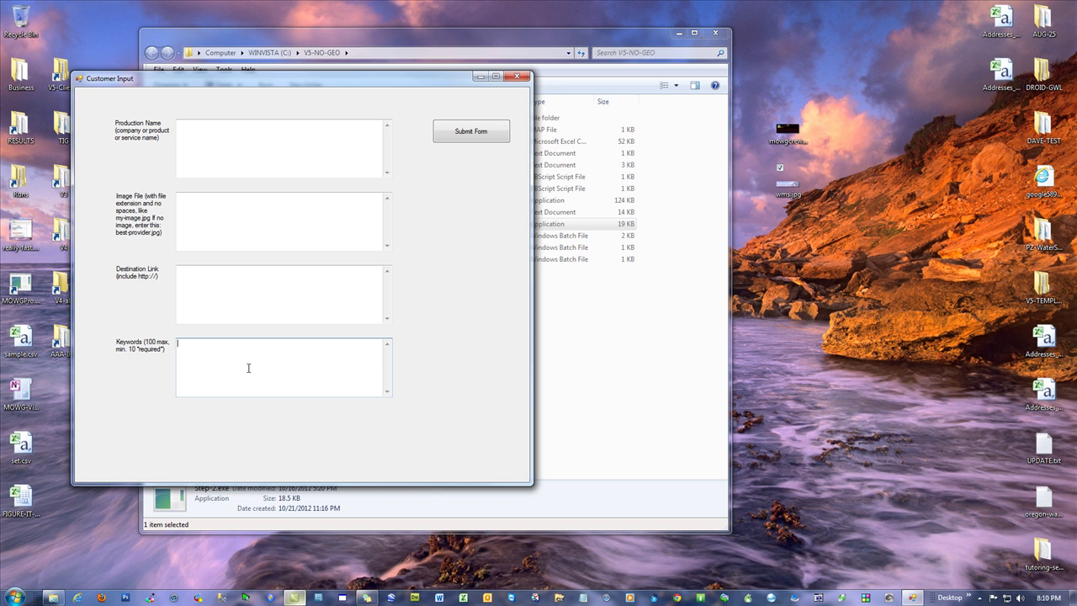
# - Move the Customer Input form off the file list and open the SYSTEM folder inside V5-NO-GEO
pyautogui.moveTo(143, 78); pyautogui.dragTo(660, 247)
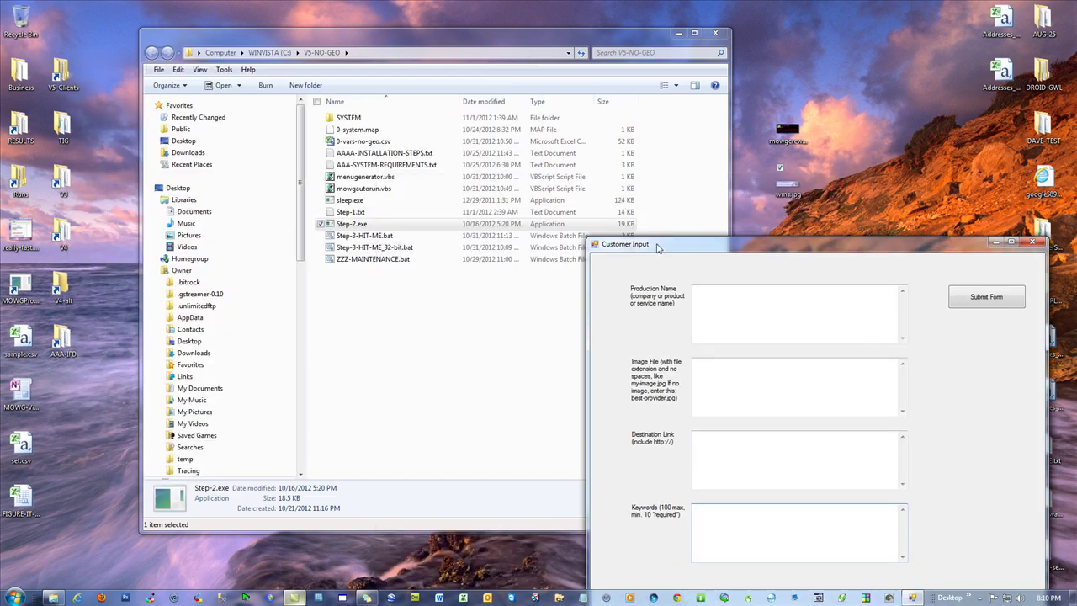
pyautogui.click(353, 119)
pyautogui.doubleClick(354, 119)
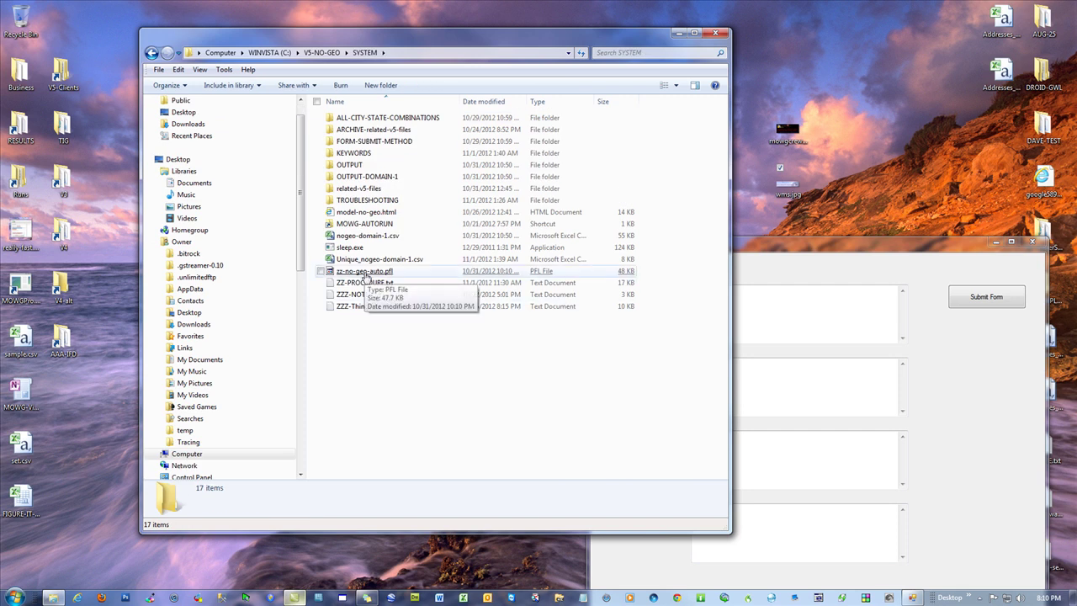
# - Place the Customer Input form behind the folder window and return to the V5-NO-GEO folder
pyautogui.click(879, 250)
pyautogui.moveTo(879, 250); pyautogui.dragTo(348, 46)
pyautogui.click(602, 42)
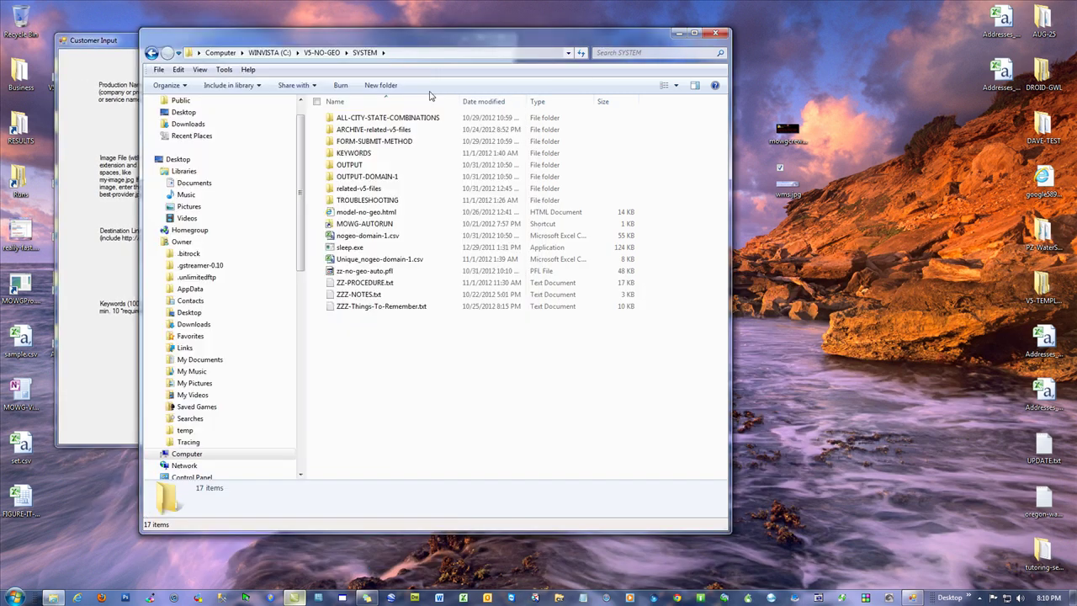
pyautogui.click(321, 52)
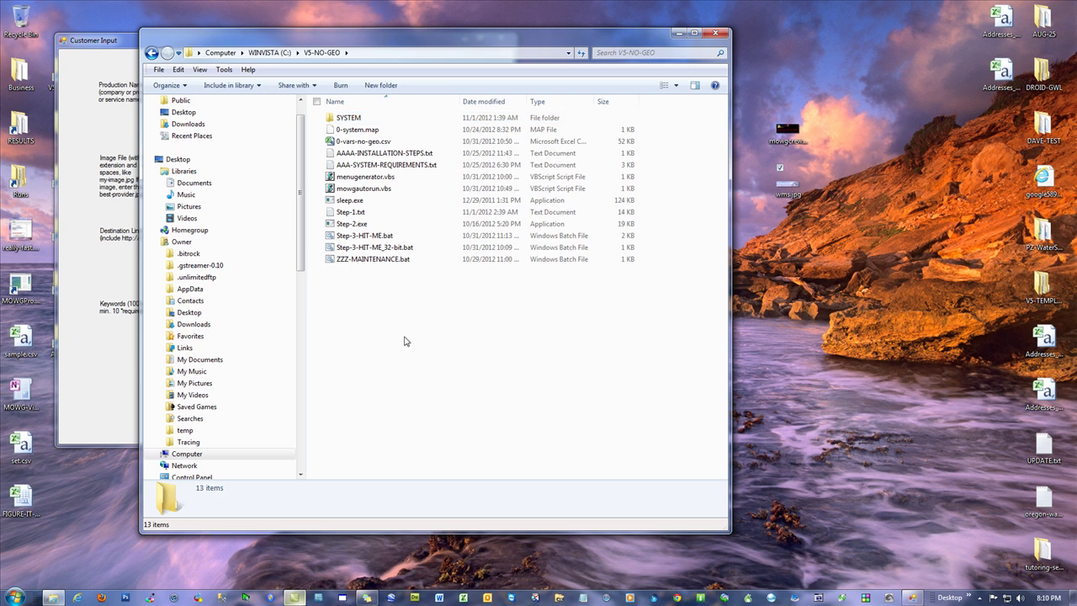
# - Run Step-2.exe in V5-NO-GEO for another look at the form, close it and deselect the file
pyautogui.doubleClick(353, 224)
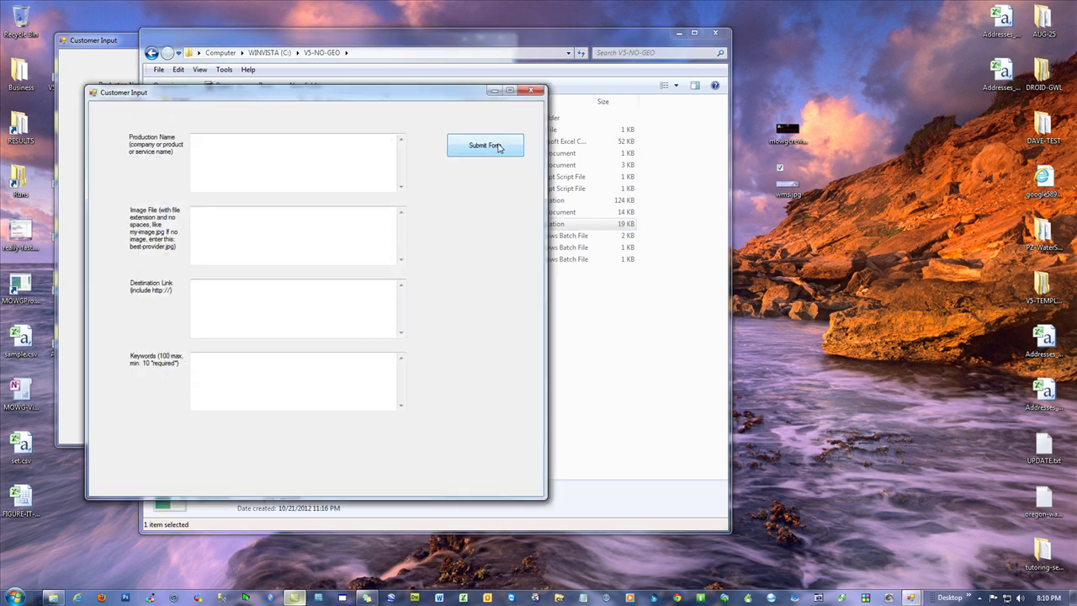
pyautogui.click(530, 90)
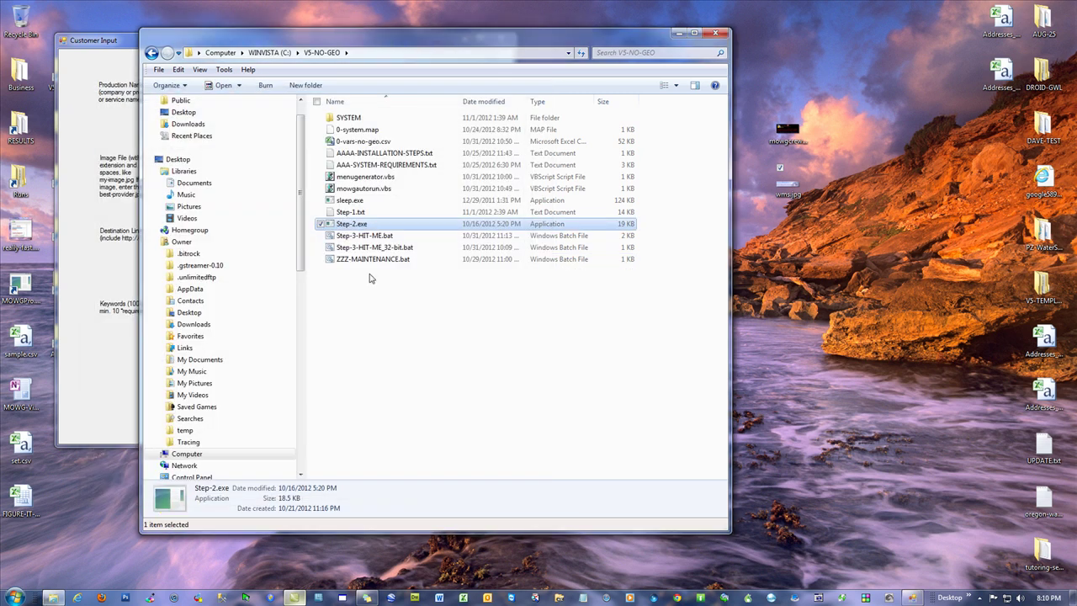
pyautogui.click(459, 339)
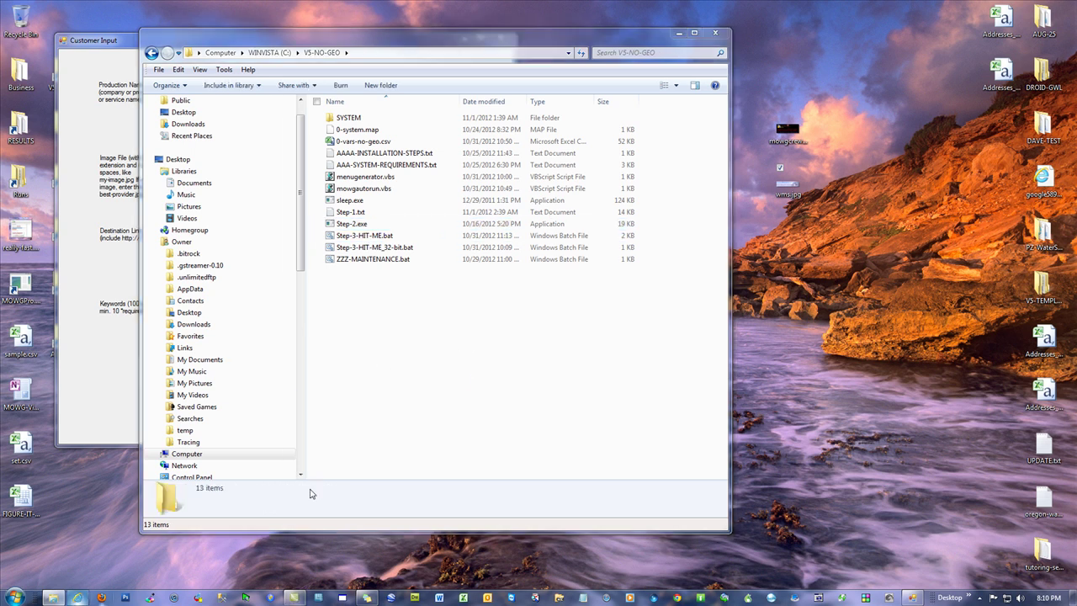
# - Switch to Internet Explorer, go to mowg-samples.com and look over the sample home page
pyautogui.click(77, 598)
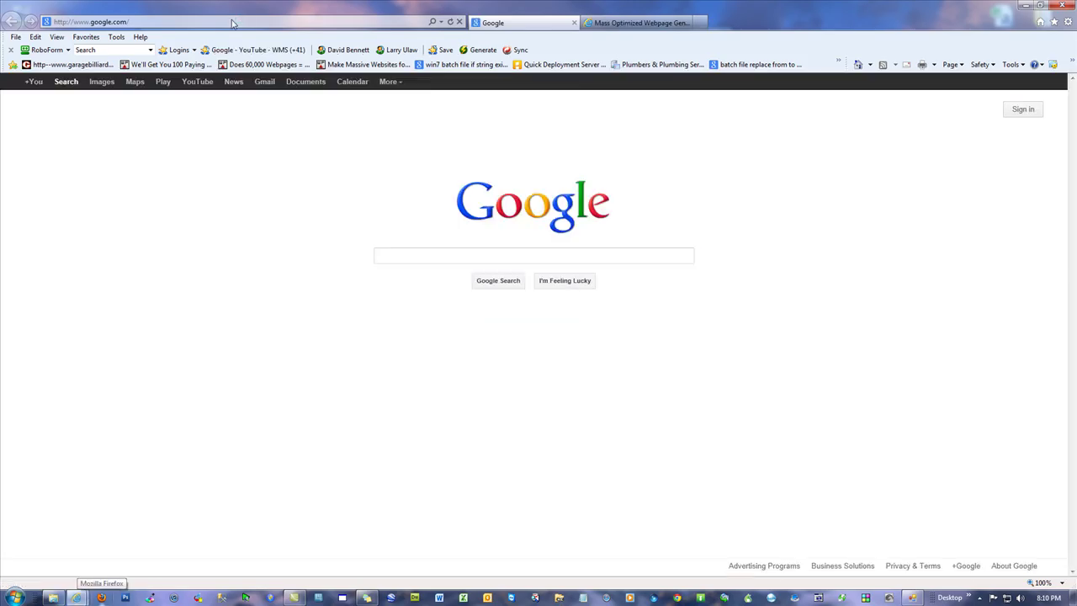
pyautogui.write('mowg-samples')
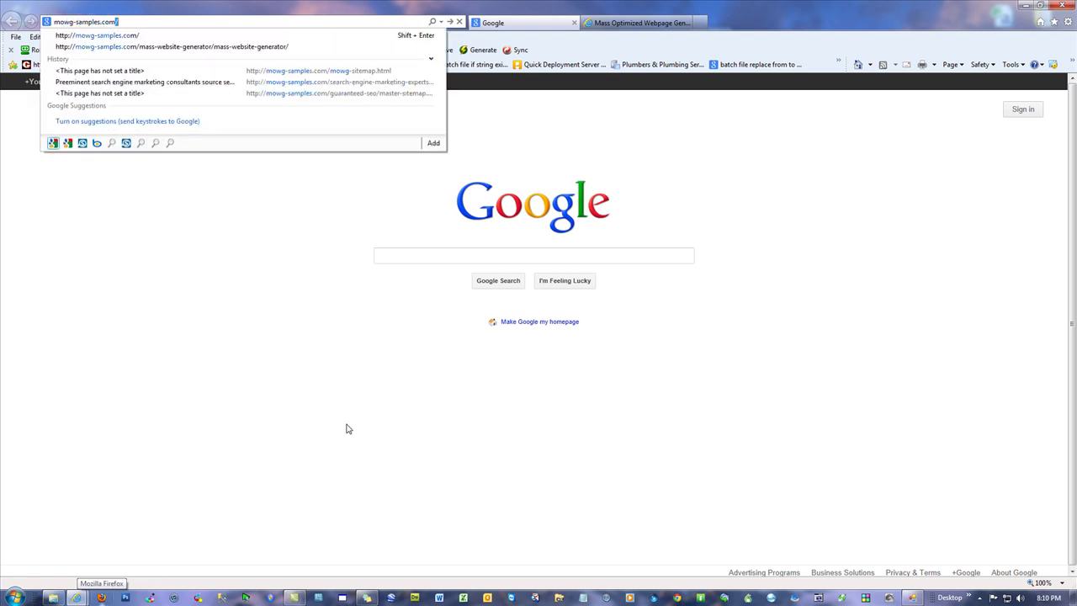
pyautogui.press('Return')
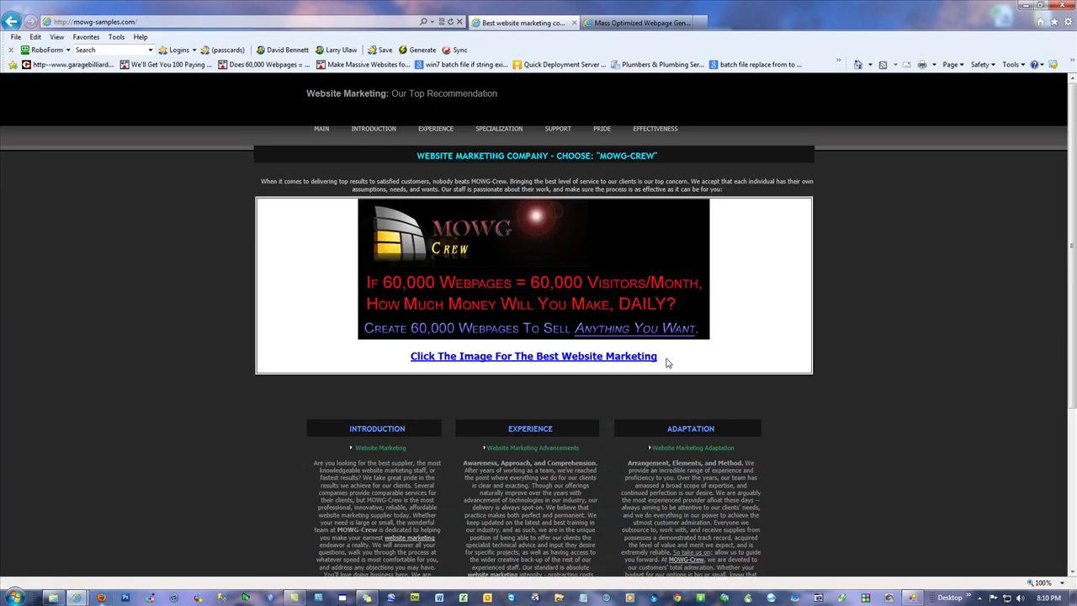
pyautogui.scroll(-3, 225, 329)
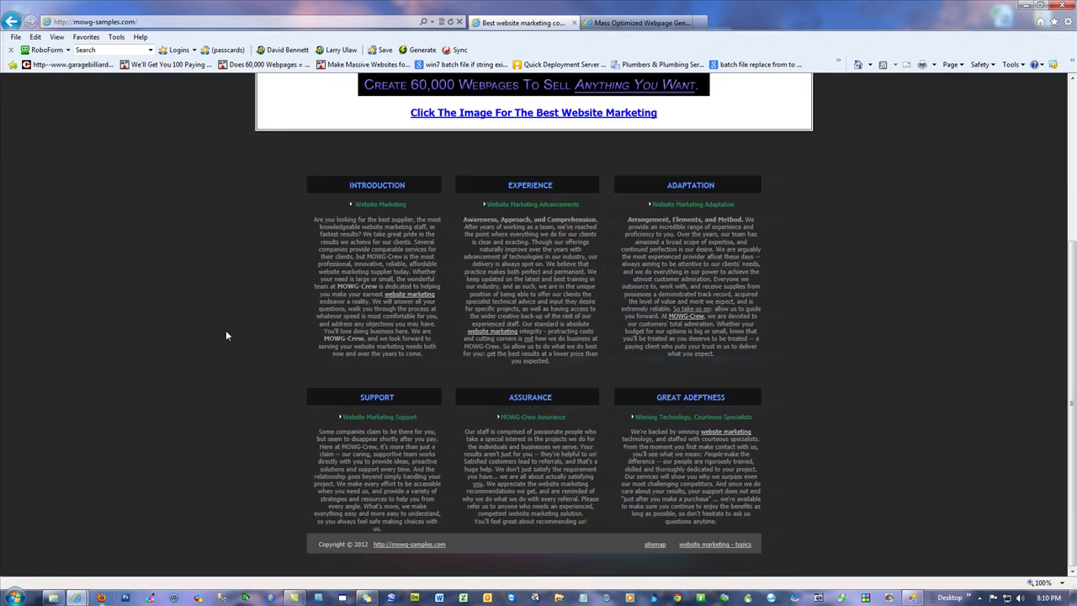
pyautogui.scroll(3, 224, 329)
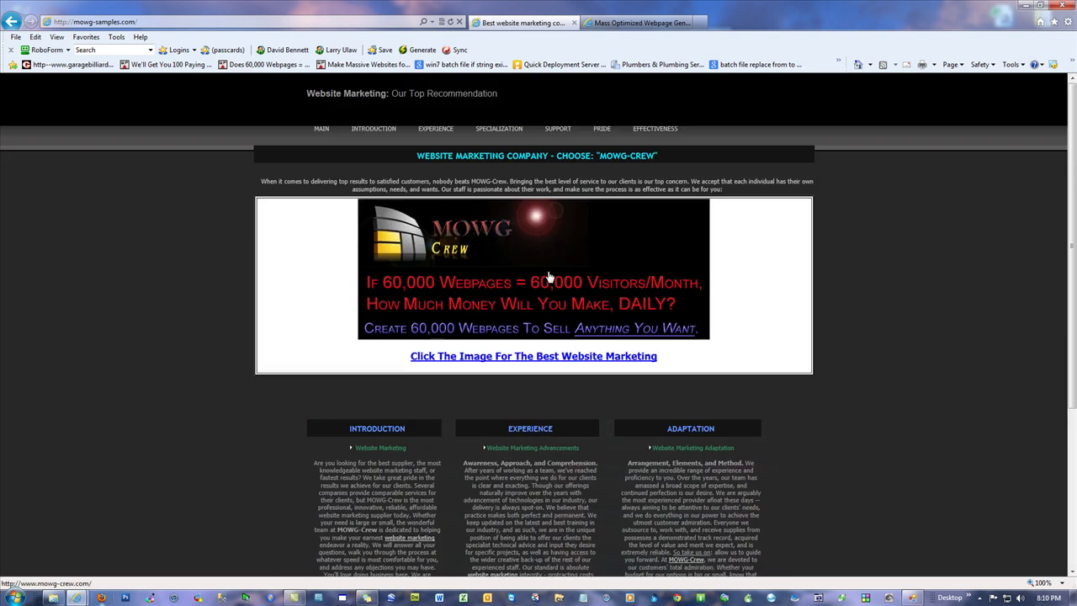
# - Open the sample site's Introduction page, highlight MOWG-CREW in its heading and return to the home page
pyautogui.click(378, 135)
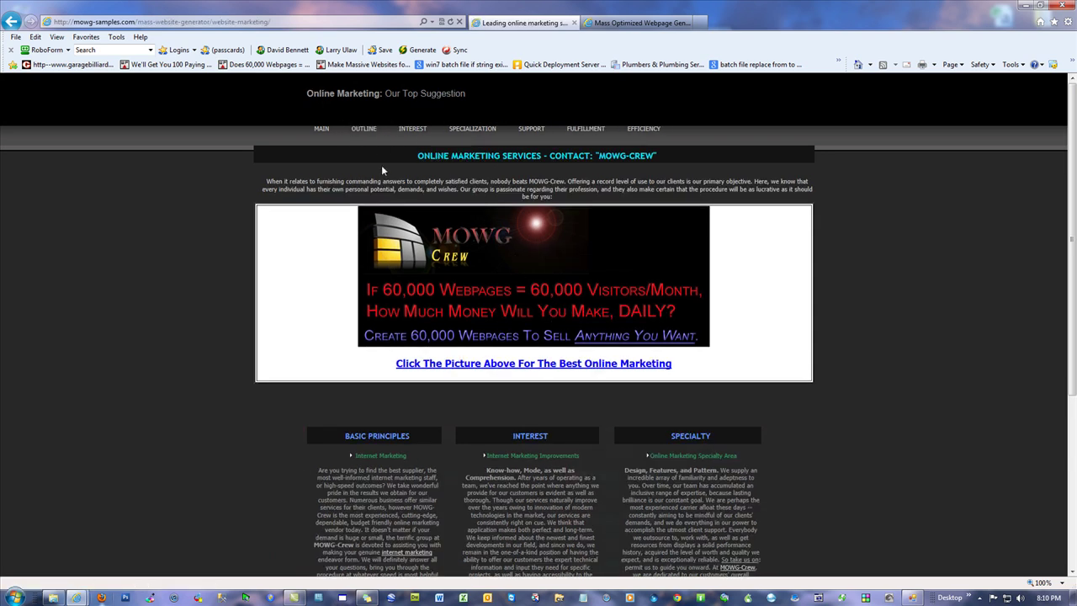
pyautogui.moveTo(413, 157); pyautogui.dragTo(654, 158)
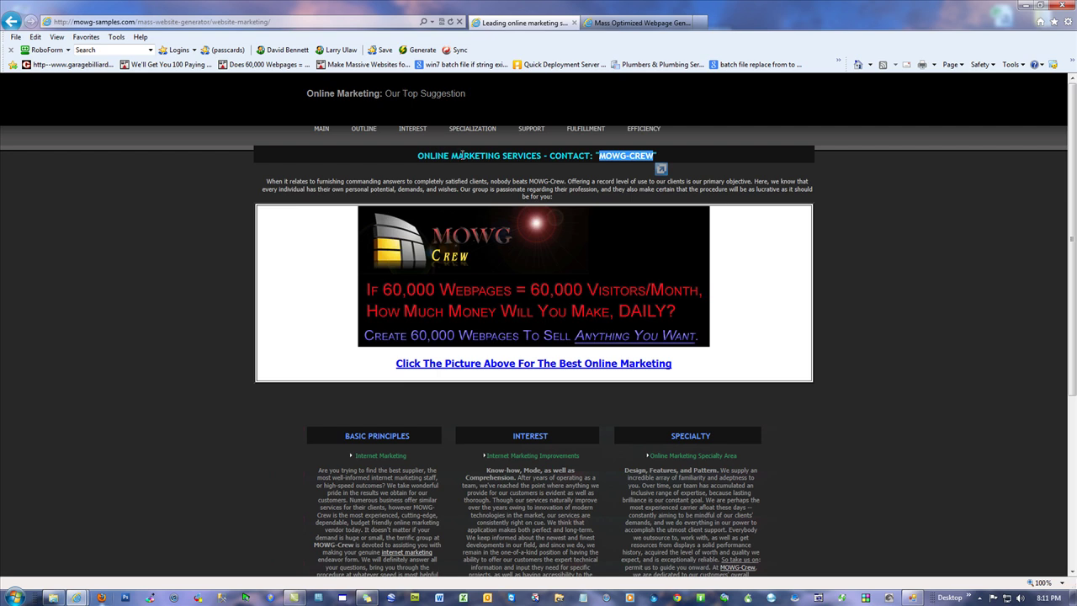
pyautogui.click(12, 21)
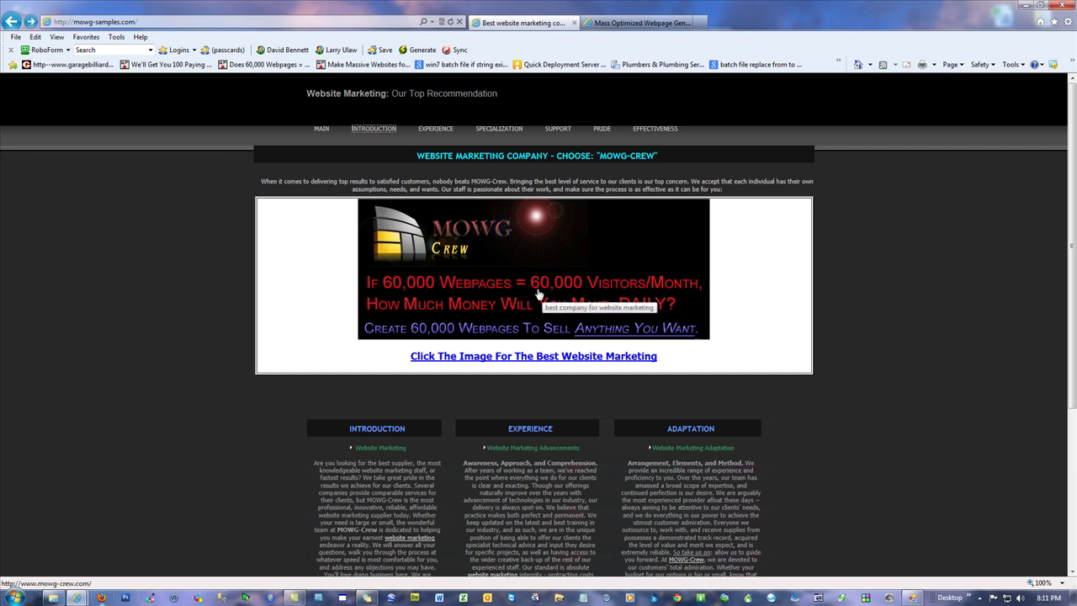
# - Follow the sample page's MOWG Crew banner to its destination site and look through that page
pyautogui.click(469, 265)
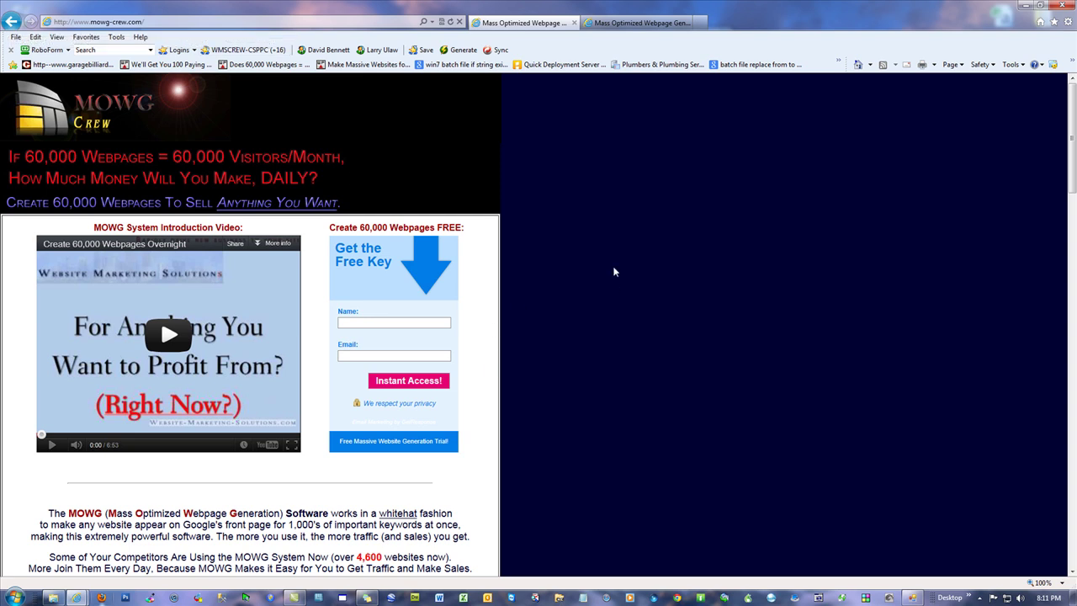
pyautogui.scroll(-10, 612, 269)
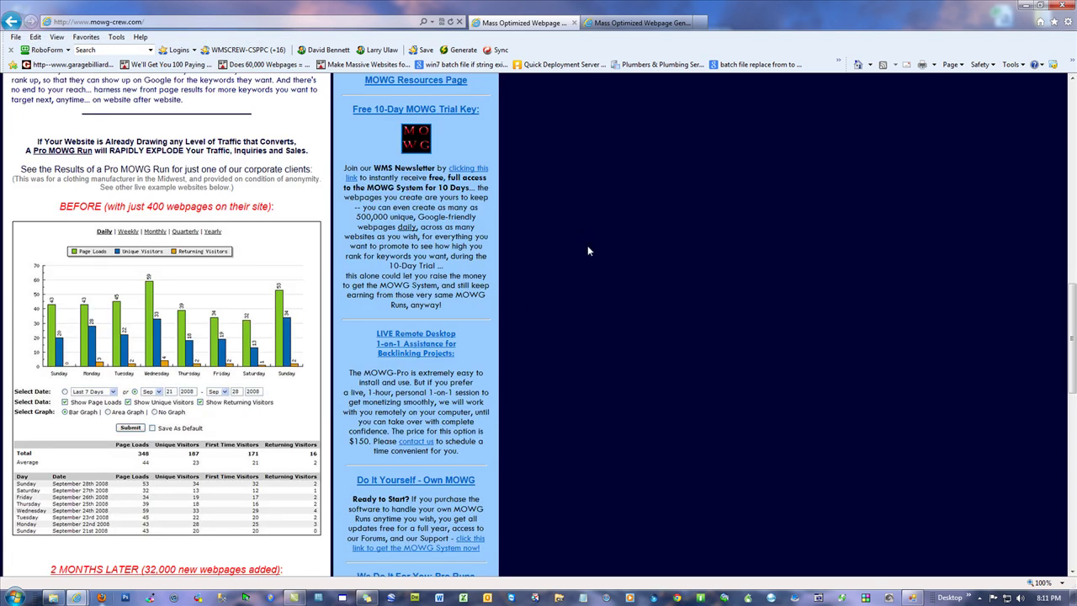
pyautogui.scroll(5, 530, 267)
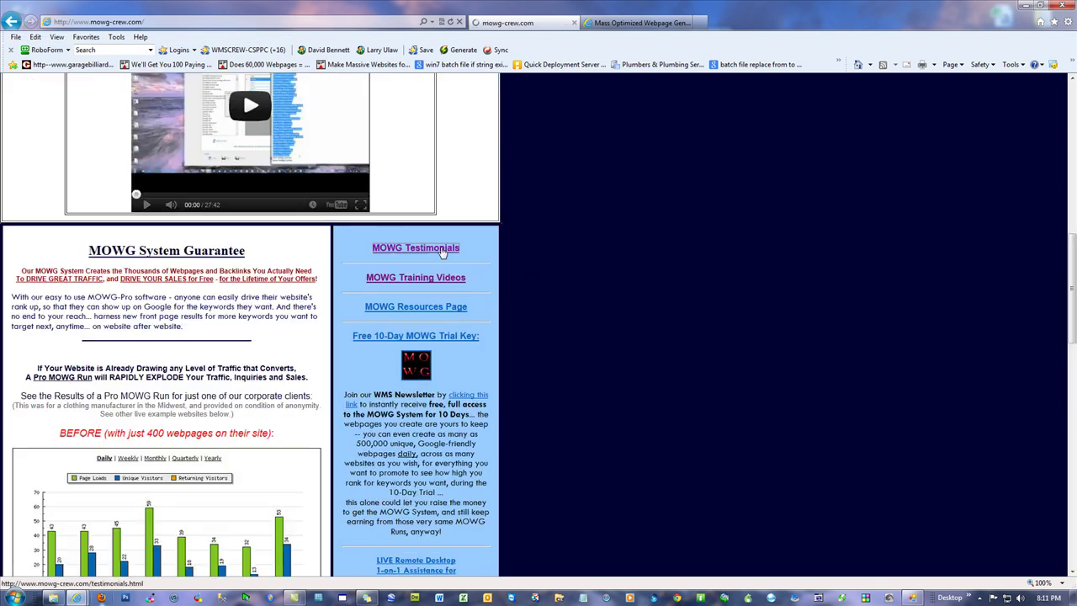
# - Open the MOWG Testimonials page and place the cursor at the end of its web address
pyautogui.click(441, 251)
pyautogui.click(194, 22)
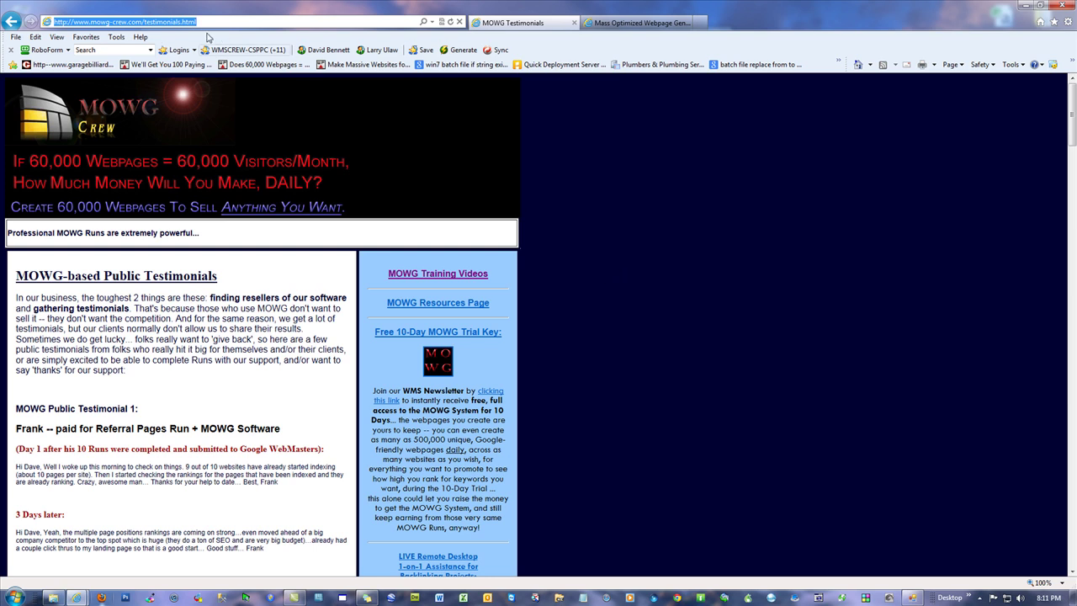
pyautogui.press('End')
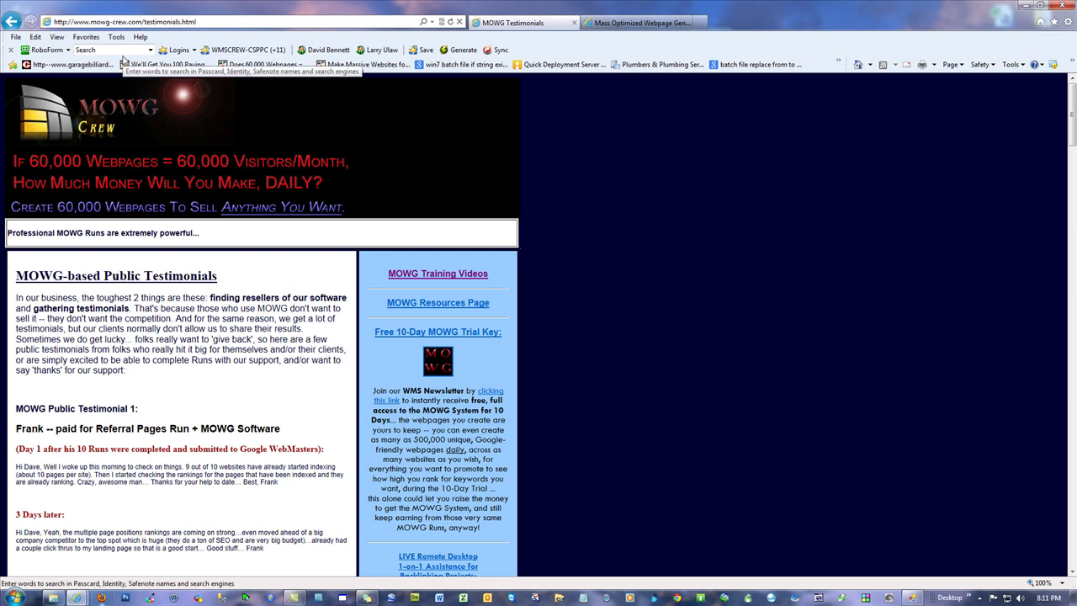
# - Return to the MOWG Crew home page, then close the browser, the Customer Input form and the V5-NO-GEO folder
pyautogui.click(14, 23)
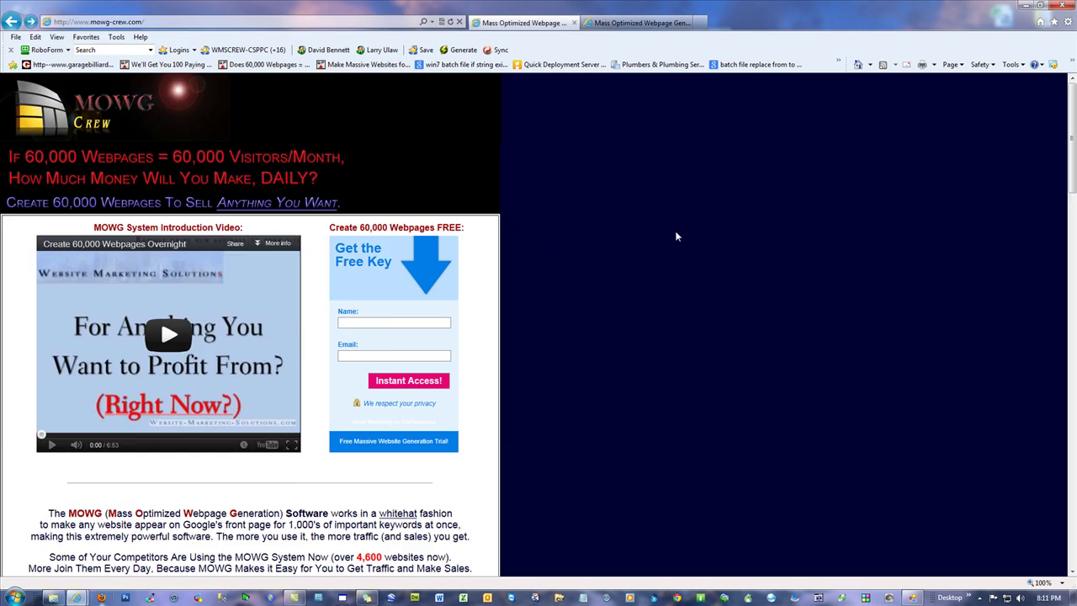
pyautogui.click(1058, 5)
pyautogui.moveTo(408, 45); pyautogui.dragTo(491, 19)
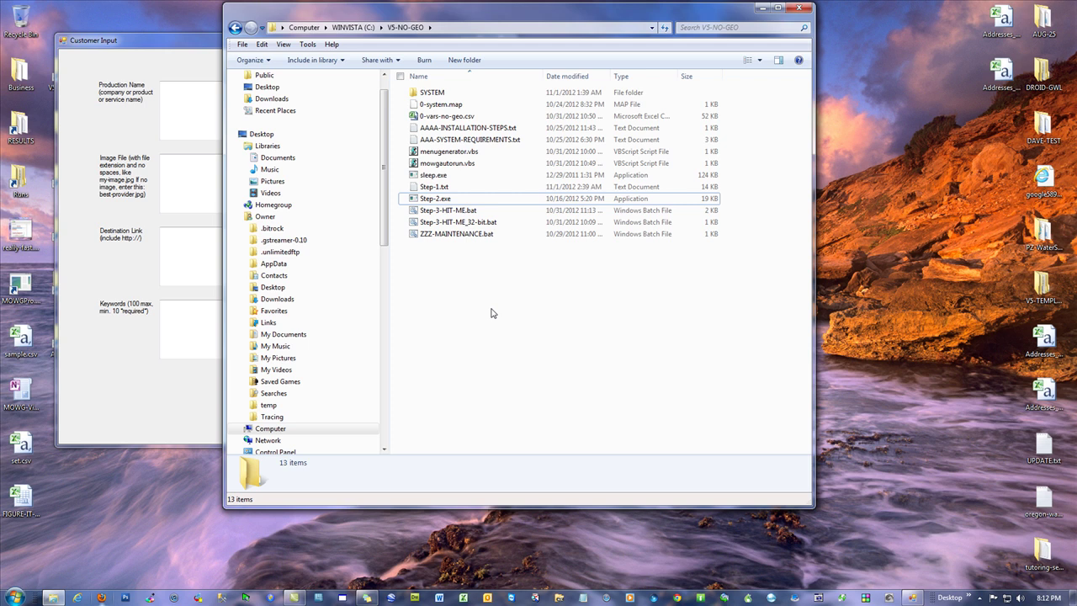
pyautogui.click(176, 49)
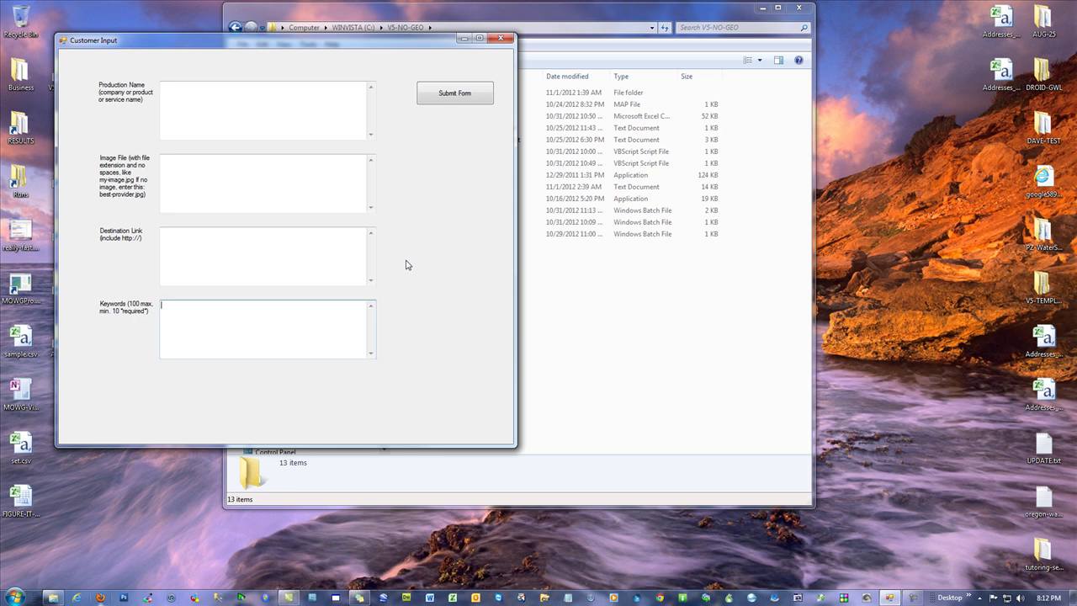
pyautogui.click(501, 37)
pyautogui.click(799, 8)
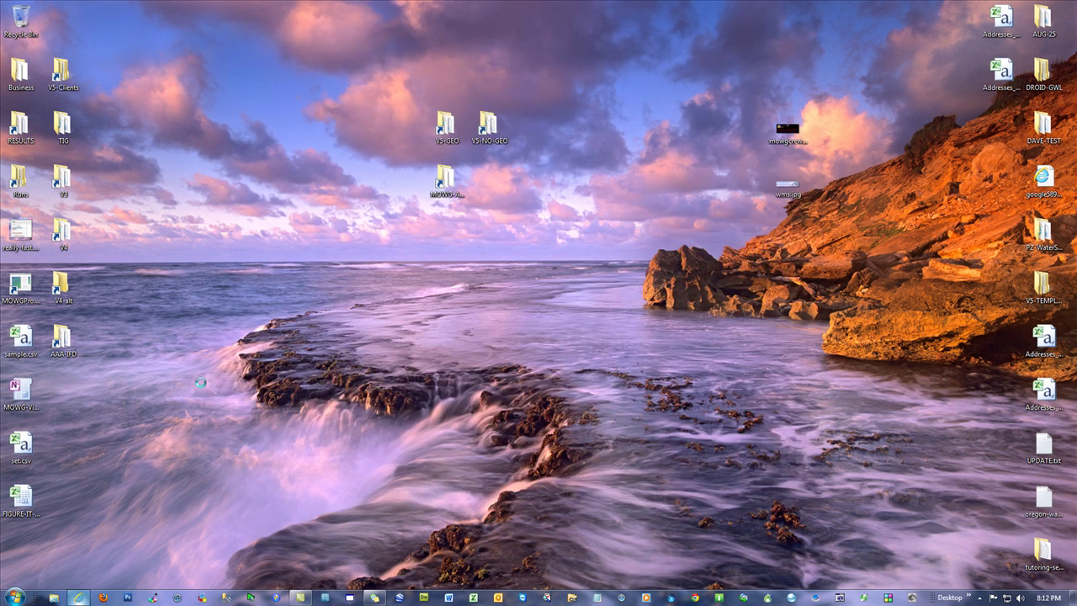
# - Reopen Internet Explorer and, from the MOWG tutorial tab, go to the mowg-crew.com home page
pyautogui.click(79, 597)
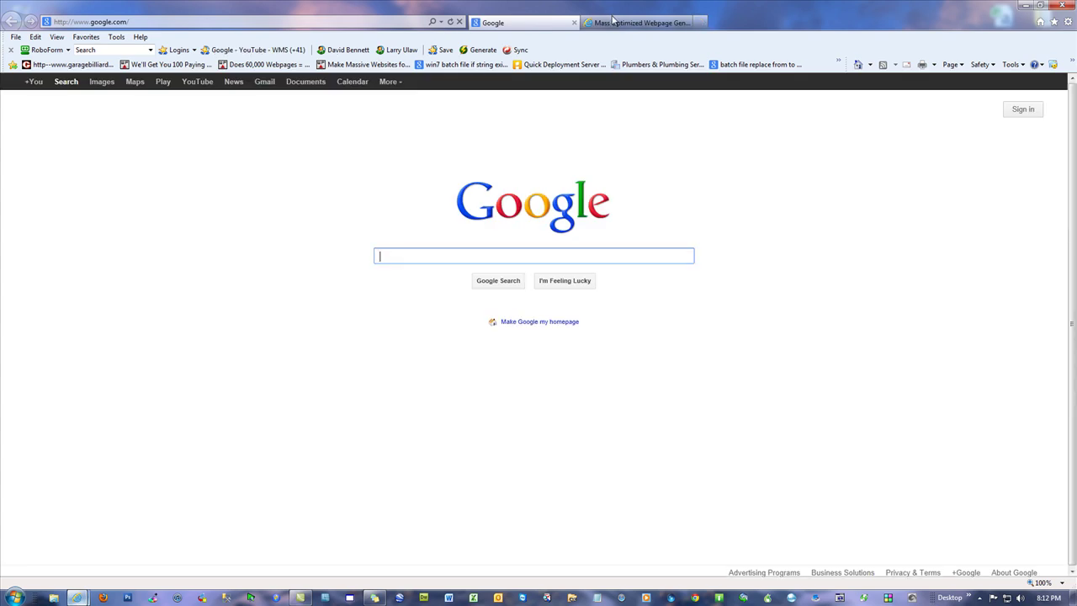
pyautogui.click(626, 23)
pyautogui.click(113, 23)
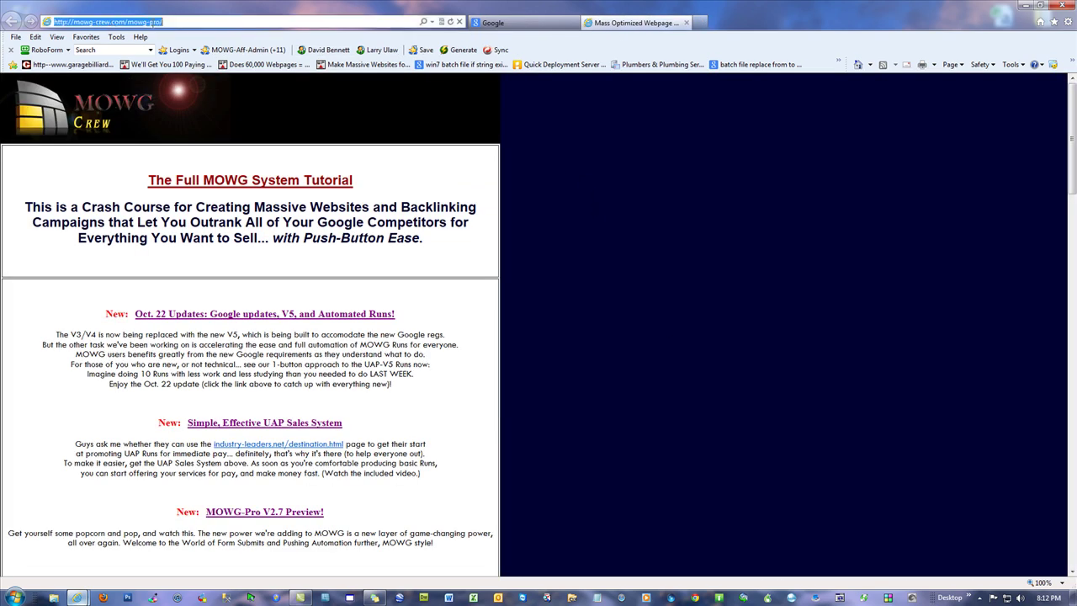
pyautogui.click(542, 337)
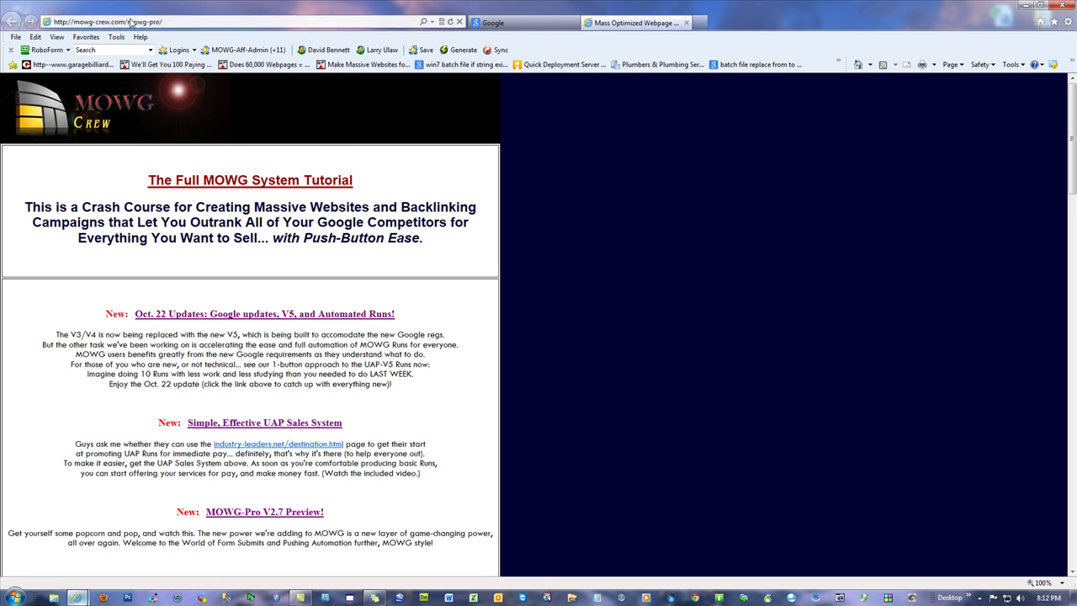
pyautogui.moveTo(126, 23); pyautogui.dragTo(162, 23)
pyautogui.press('Delete')
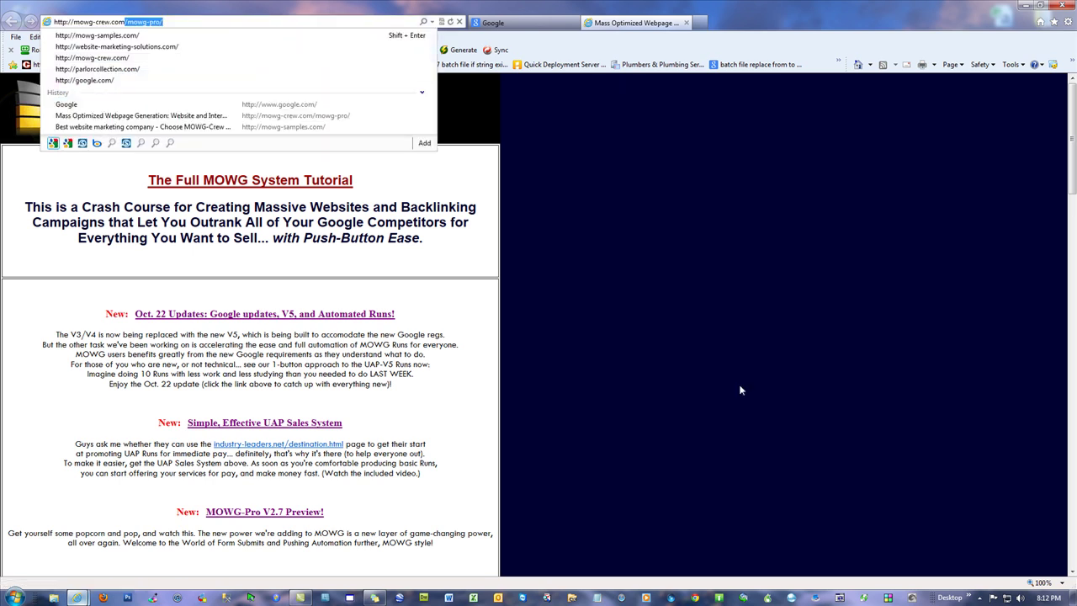
pyautogui.press('Return')
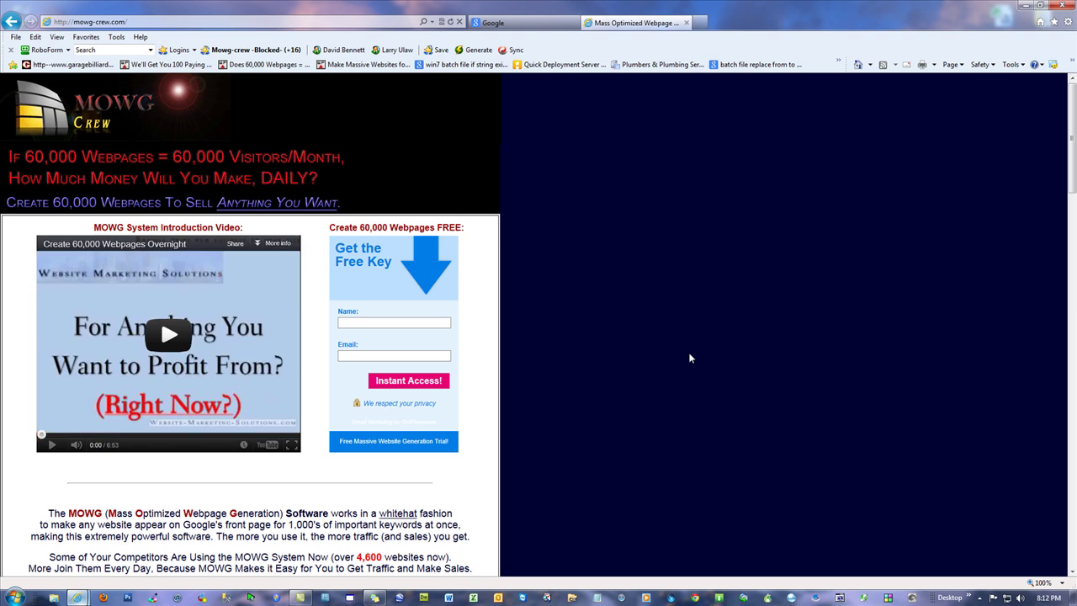
# - Open the MOWG Training Videos page and its article "Oct. 22 Updates: Google updates, V5, and Automated Runs!"
pyautogui.scroll(-5, 688, 355)
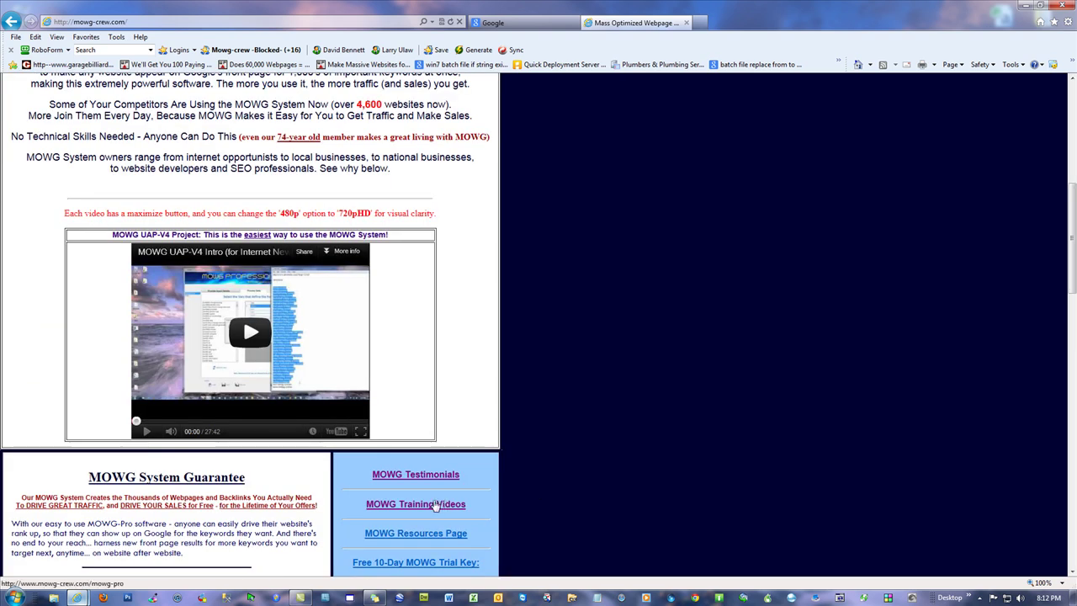
pyautogui.click(423, 508)
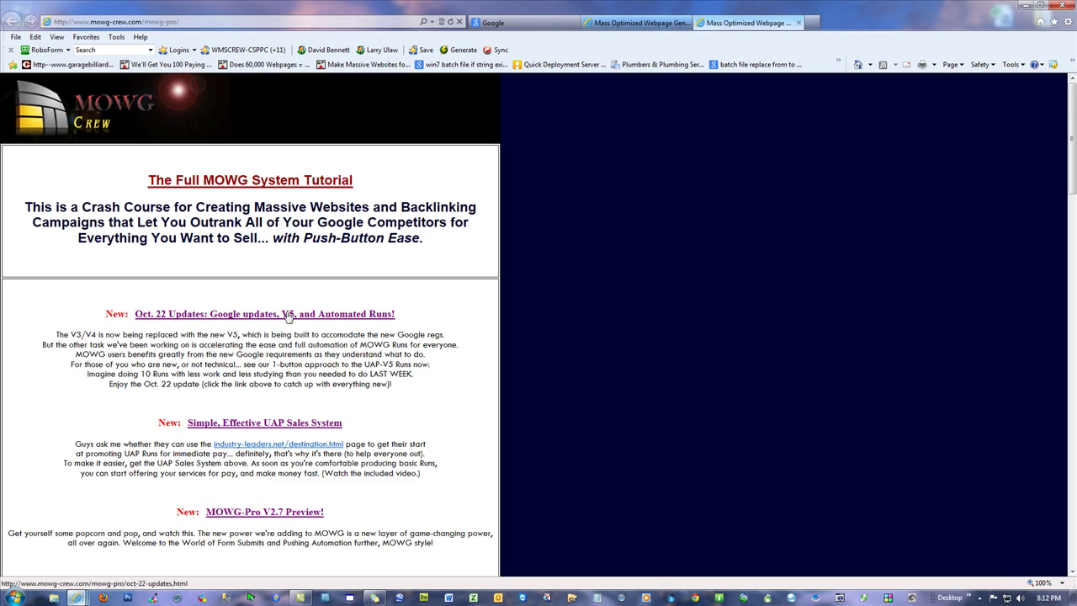
pyautogui.click(236, 314)
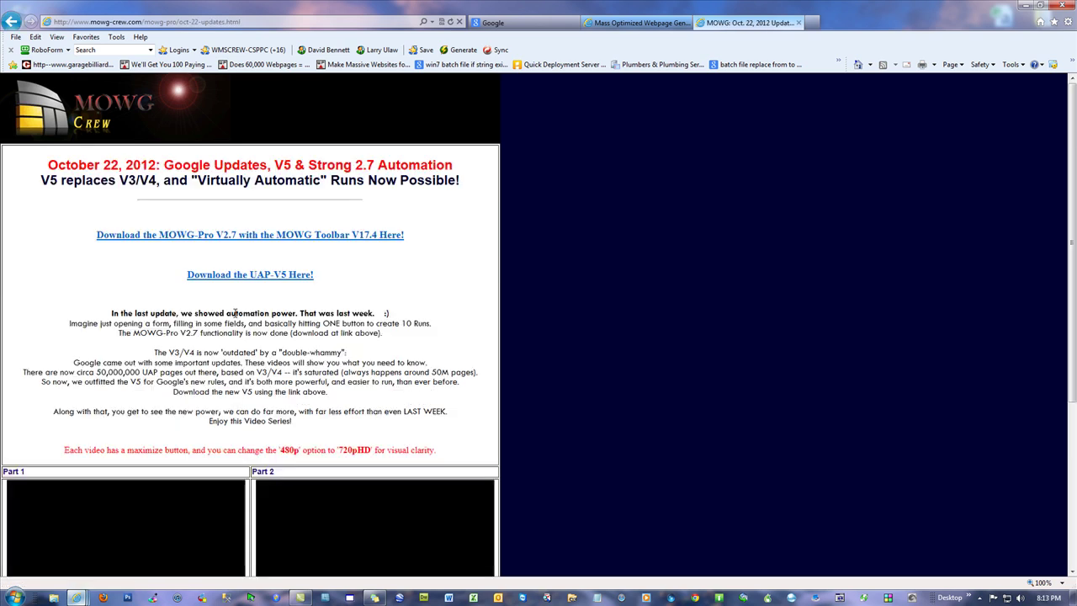
# - Highlight the MOWG-Pro V2.7 and UAP-V5 download links on the updates page, and clear the highlight
pyautogui.tripleClick(251, 275)
pyautogui.moveTo(139, 254); pyautogui.dragTo(84, 217)
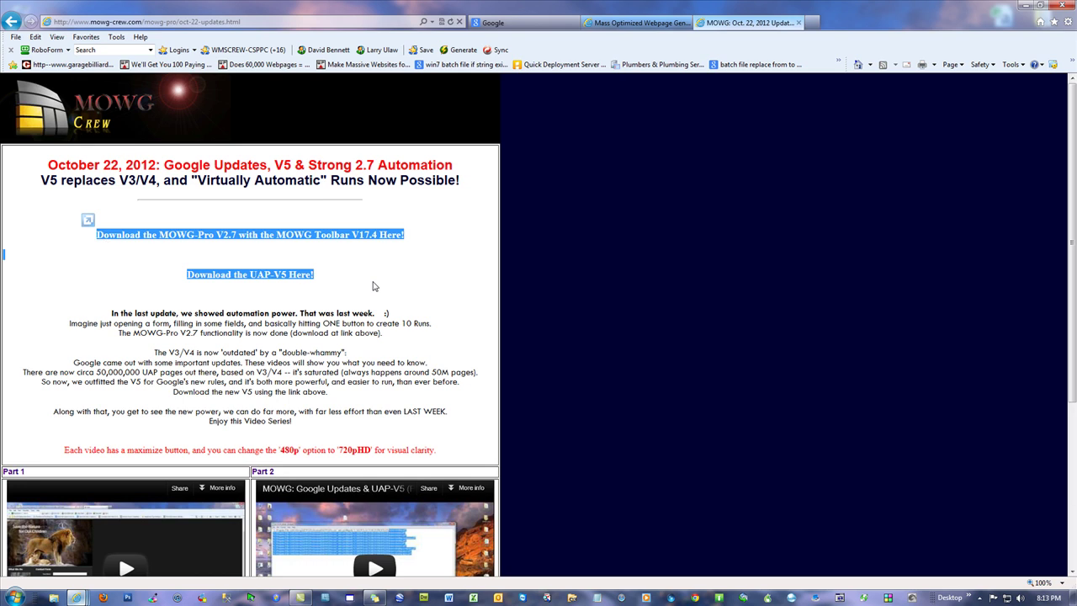
pyautogui.click(253, 229)
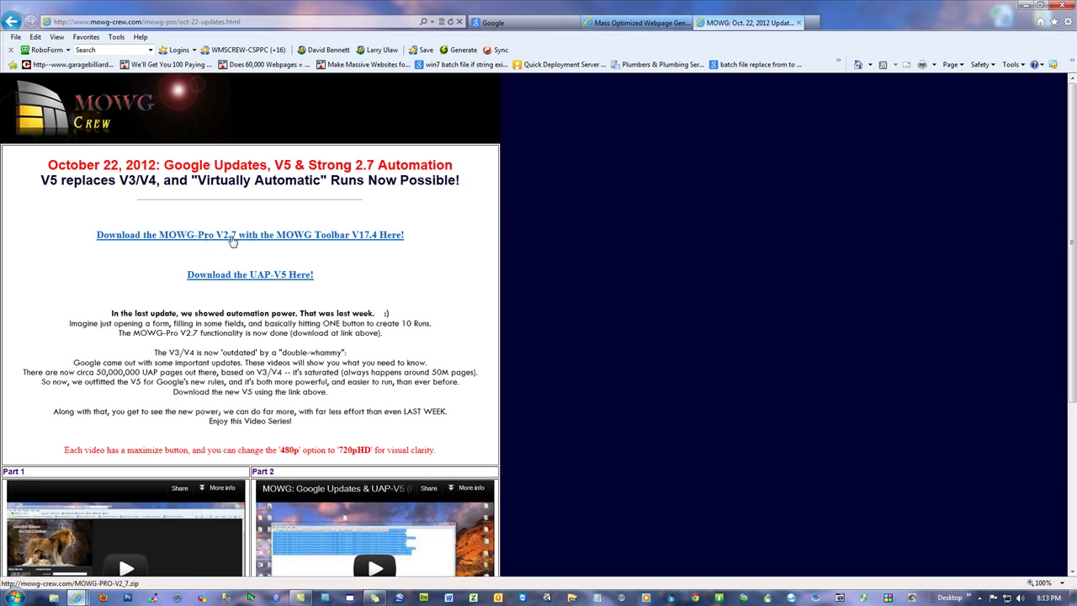
# - Minimize the browser, launch MOWG Professional from the desktop to view its input form, and close it without saving the profile
pyautogui.click(1020, 5)
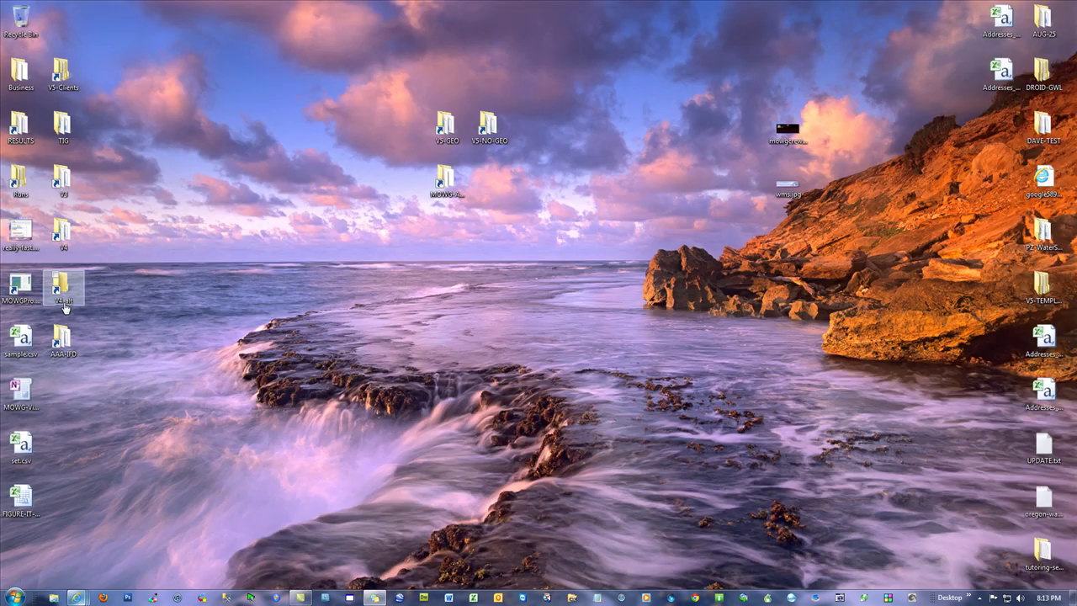
pyautogui.doubleClick(21, 287)
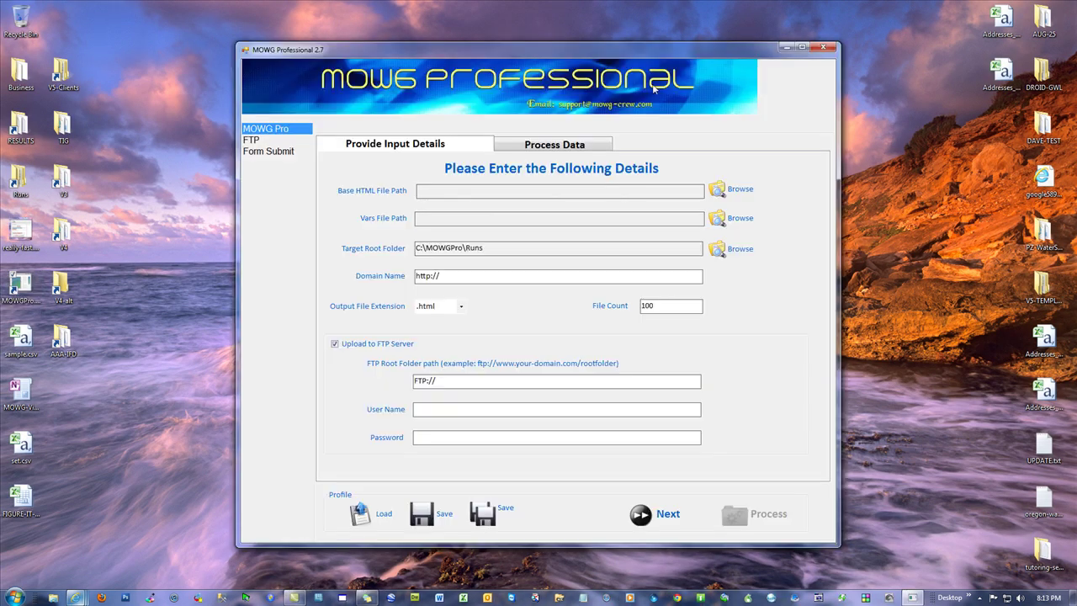
pyautogui.click(830, 51)
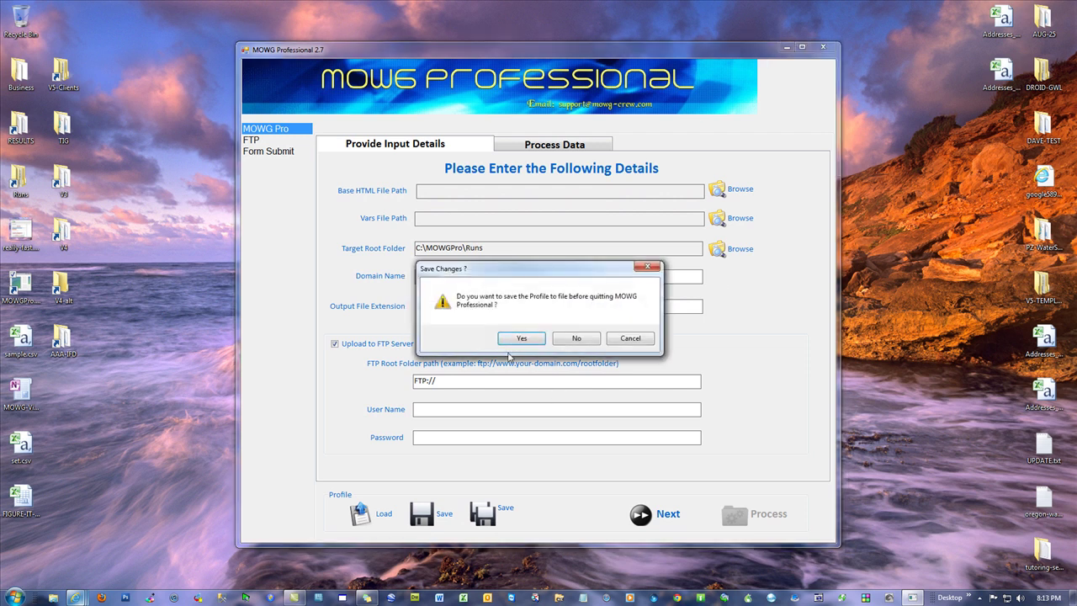
pyautogui.click(576, 339)
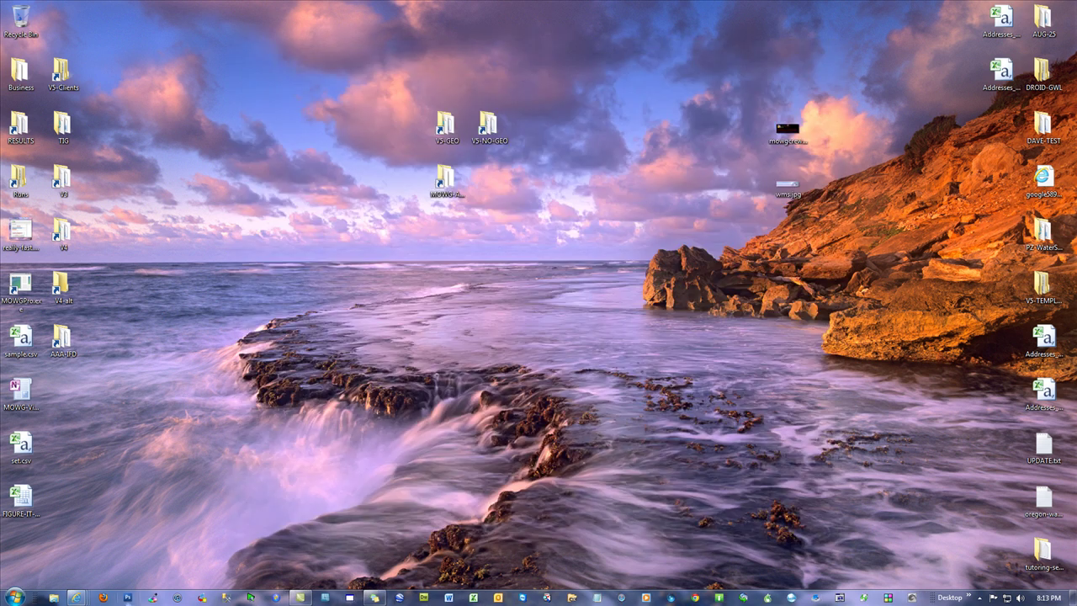
# - Bring back the Oct. 22 updates page, view the MOWG toolbar 17 commands in a maximized Excel window, and minimize both windows
pyautogui.moveTo(84, 599)
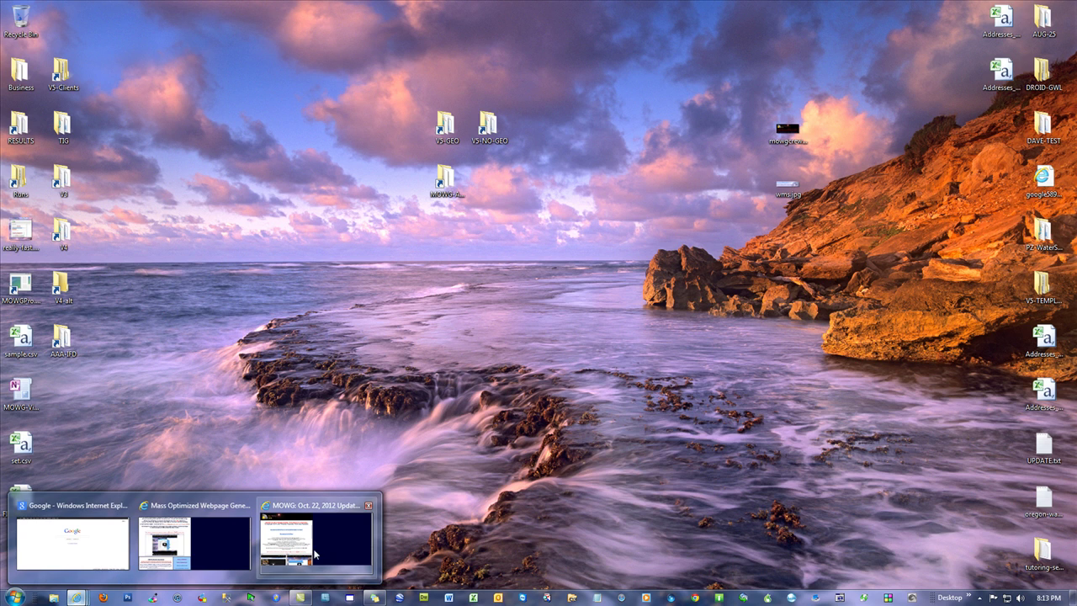
pyautogui.click(315, 542)
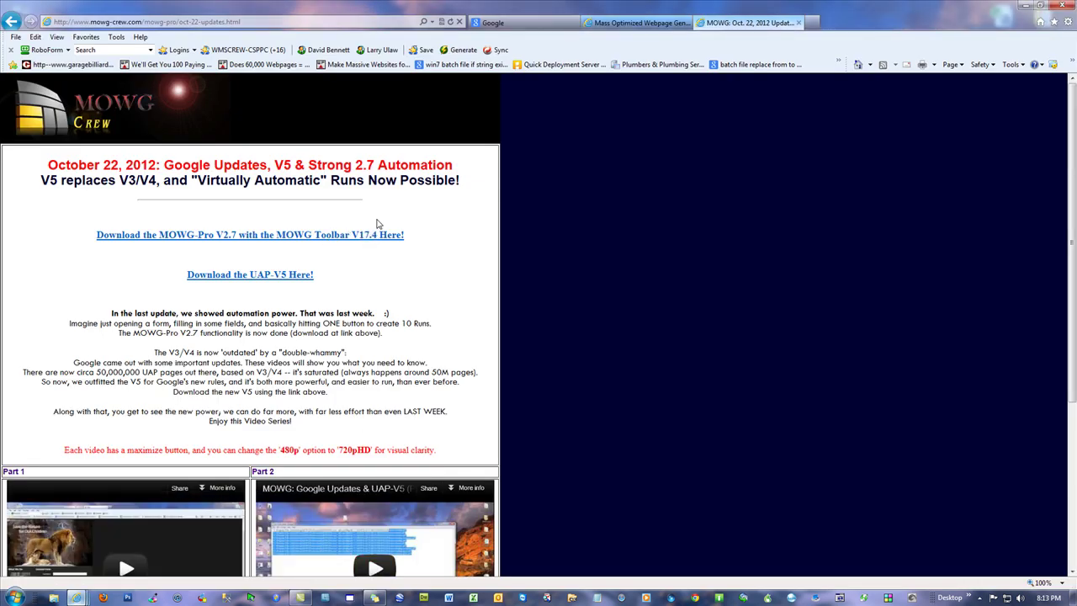
pyautogui.click(473, 597)
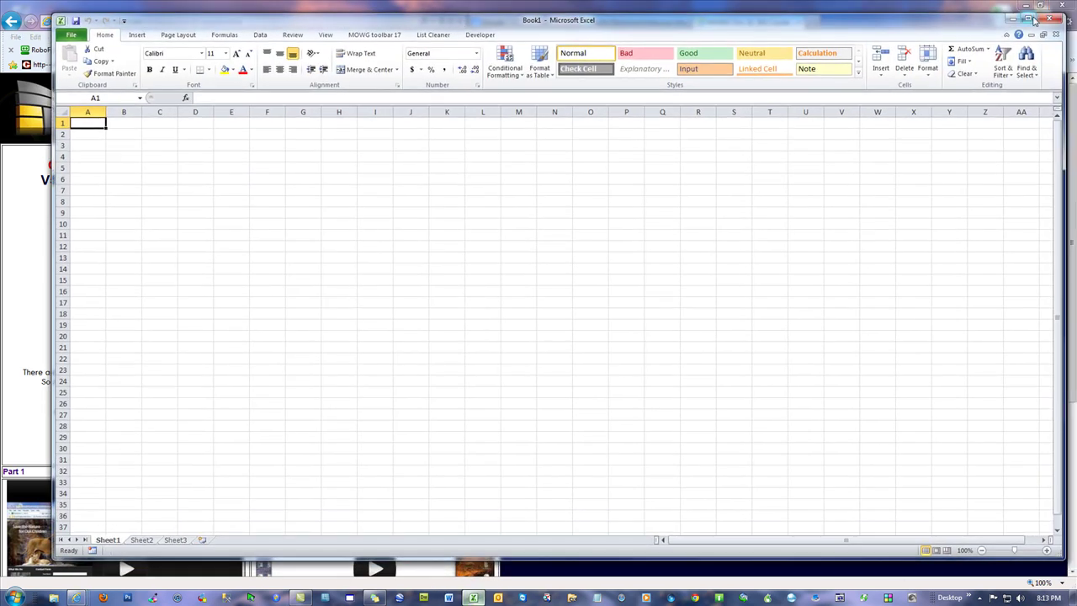
pyautogui.click(1030, 19)
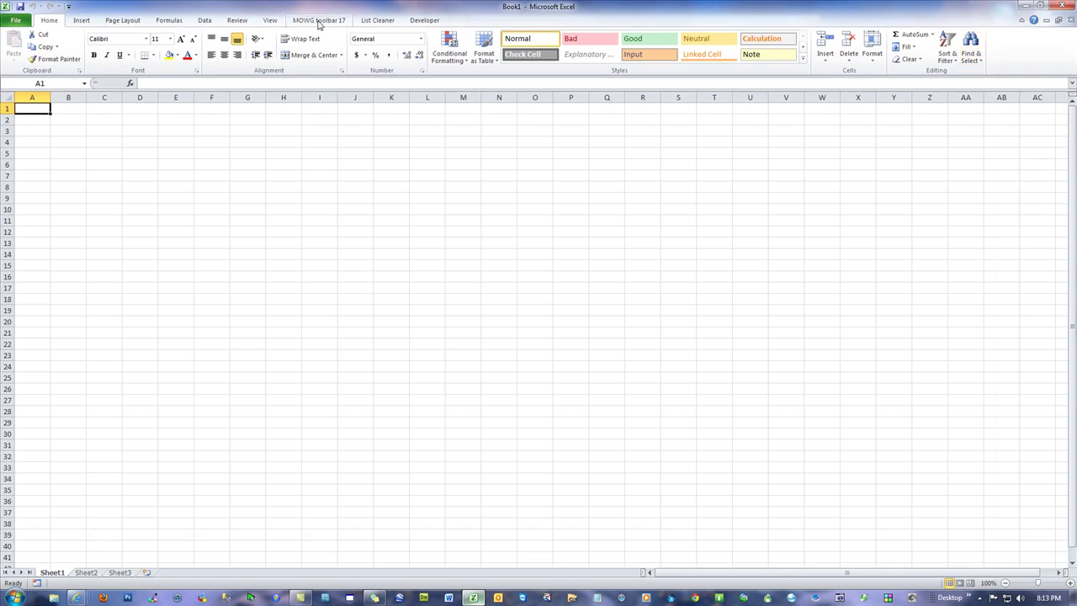
pyautogui.click(319, 21)
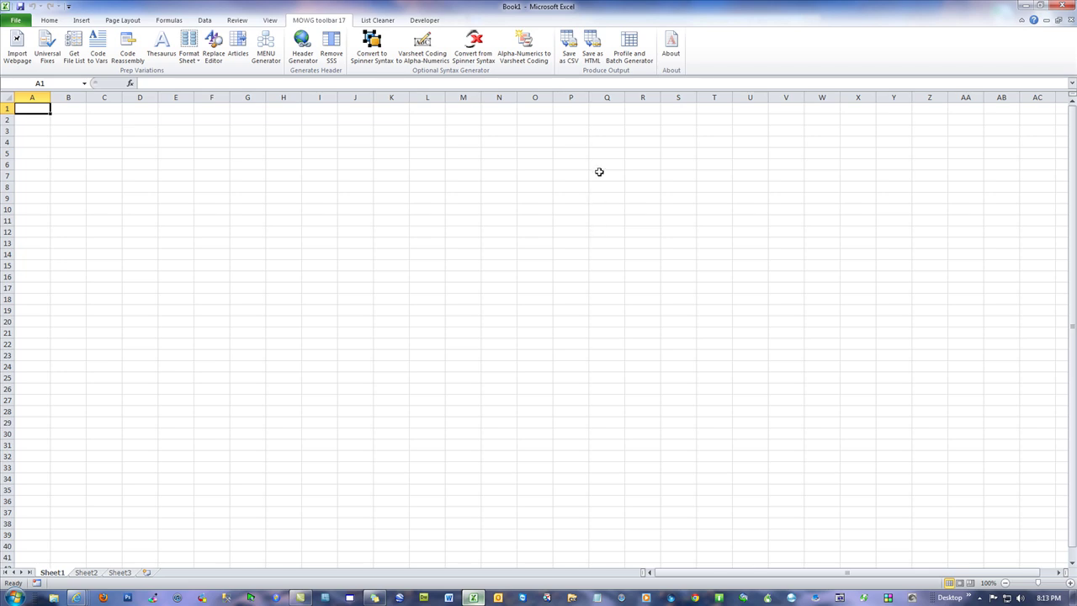
pyautogui.click(1019, 5)
pyautogui.click(1021, 6)
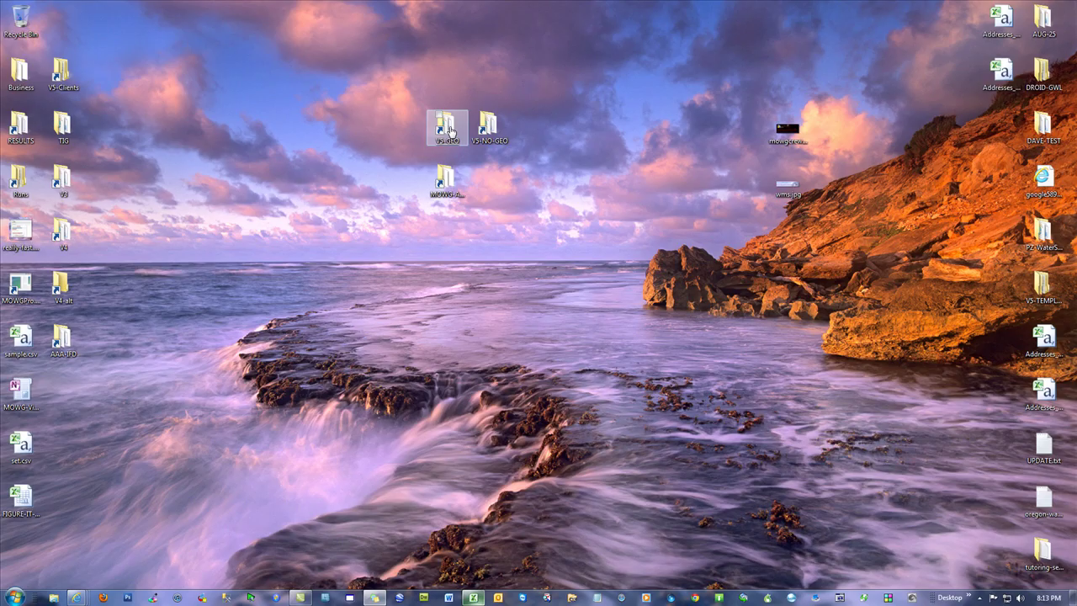
# - Open AAA-SYSTEM-REQUIREMENTS.txt from the V5-GEO folder and read through the requirements
pyautogui.doubleClick(440, 124)
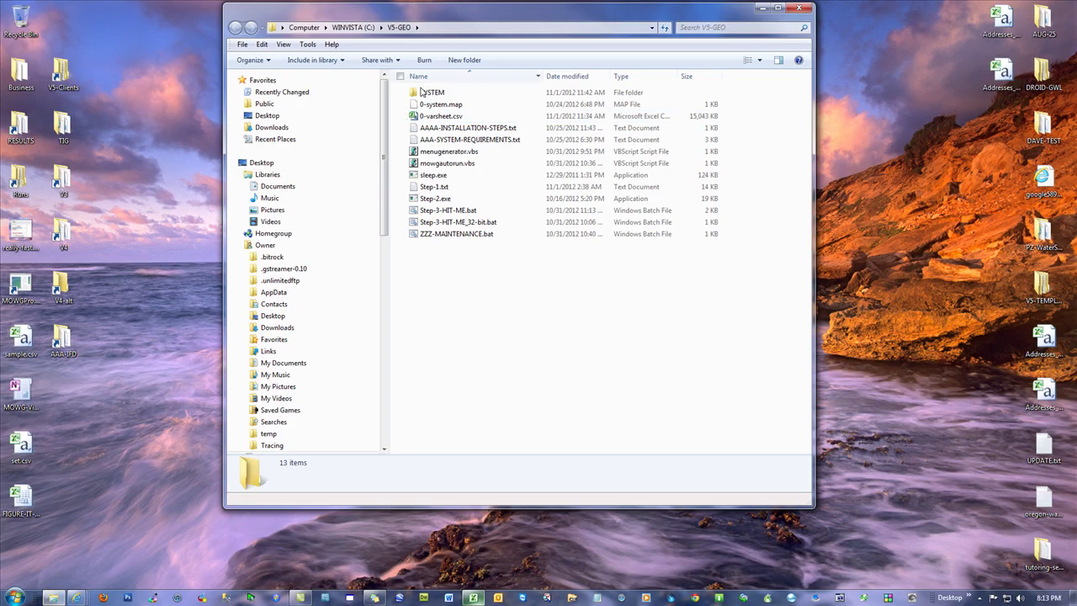
pyautogui.doubleClick(471, 140)
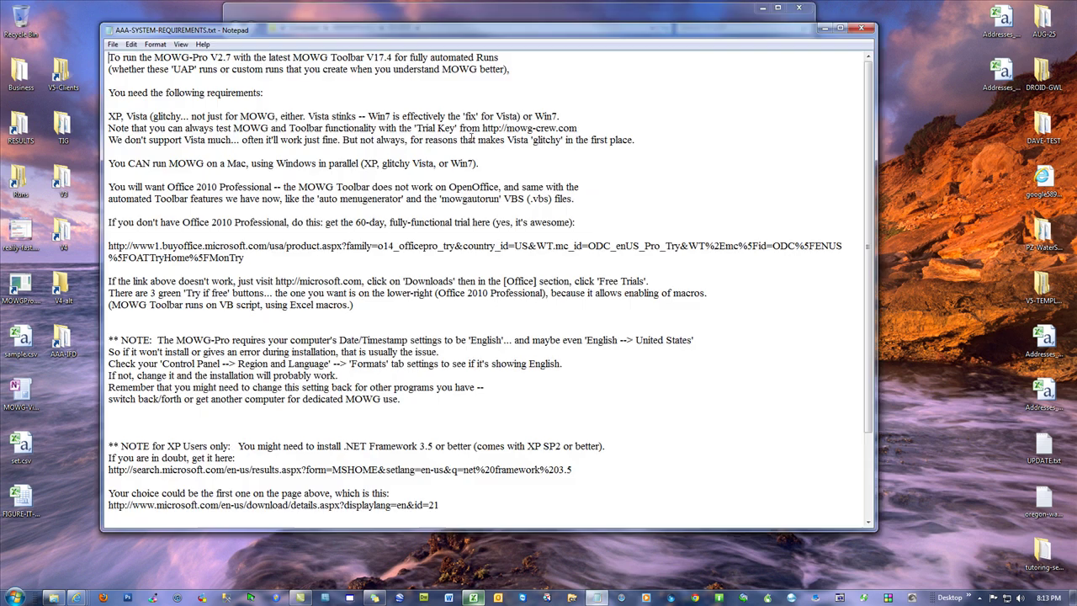
pyautogui.scroll(-3, 442, 212)
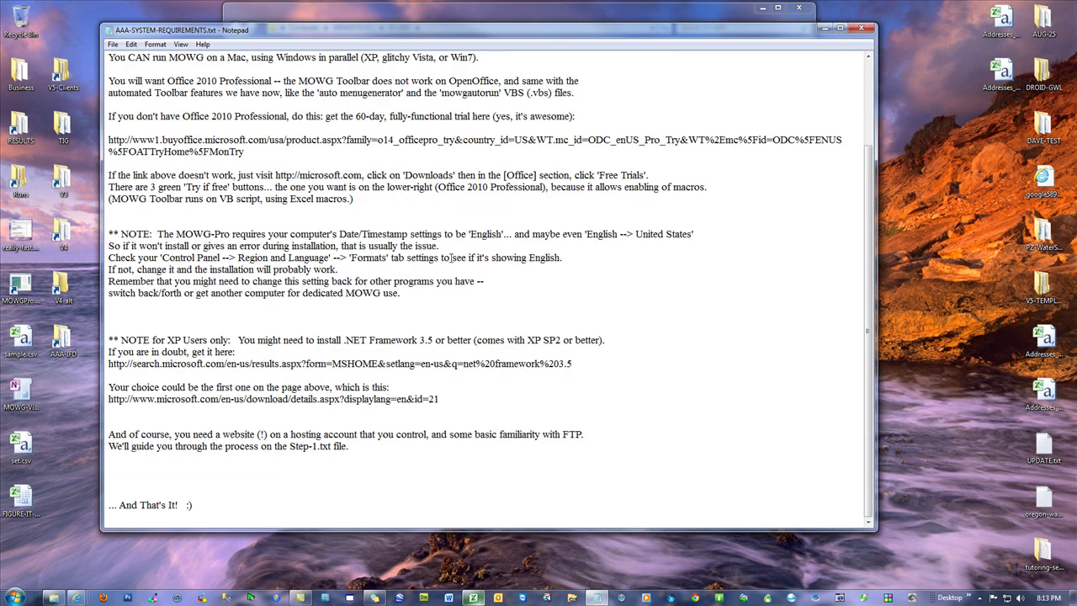
pyautogui.scroll(3, 451, 258)
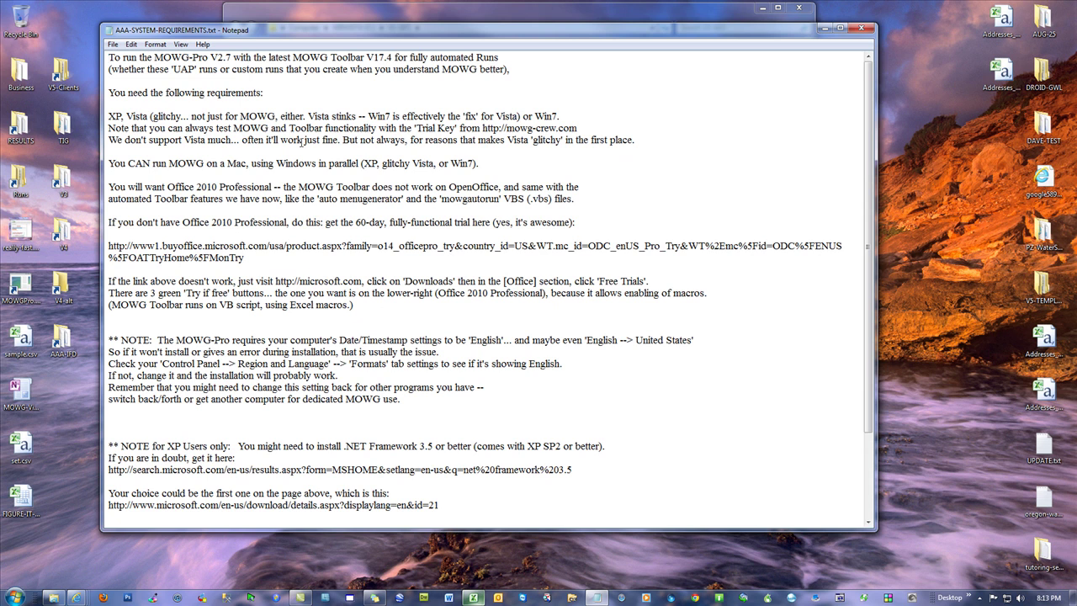
pyautogui.scroll(-3, 364, 267)
# - Highlight the Office trial web address and "Office 2010 Professional" in the requirements, and clear the selection
pyautogui.moveTo(264, 153); pyautogui.dragTo(108, 140)
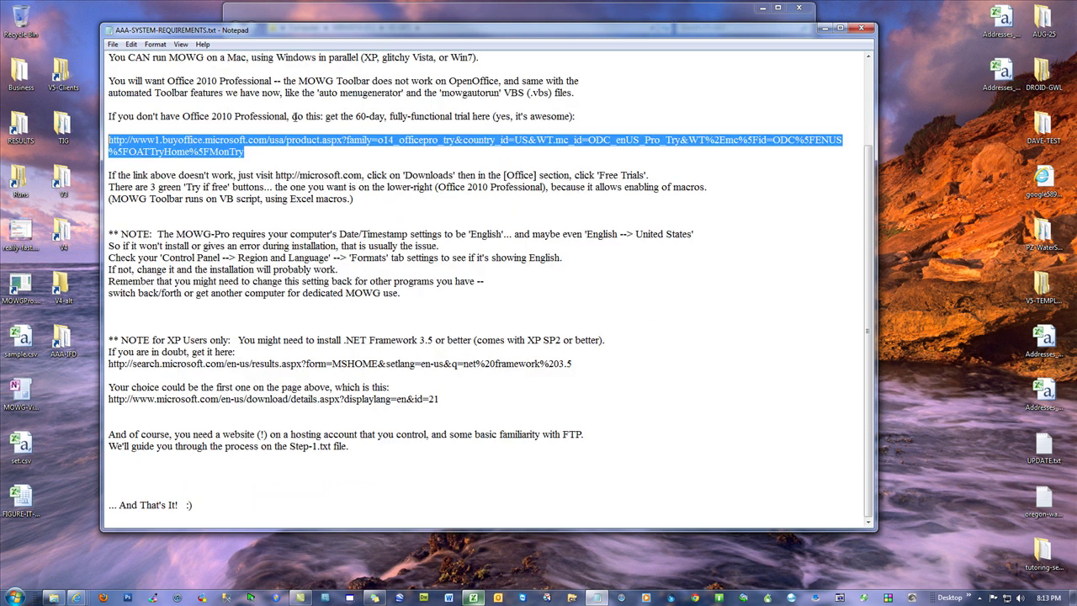
pyautogui.moveTo(286, 117); pyautogui.dragTo(181, 117)
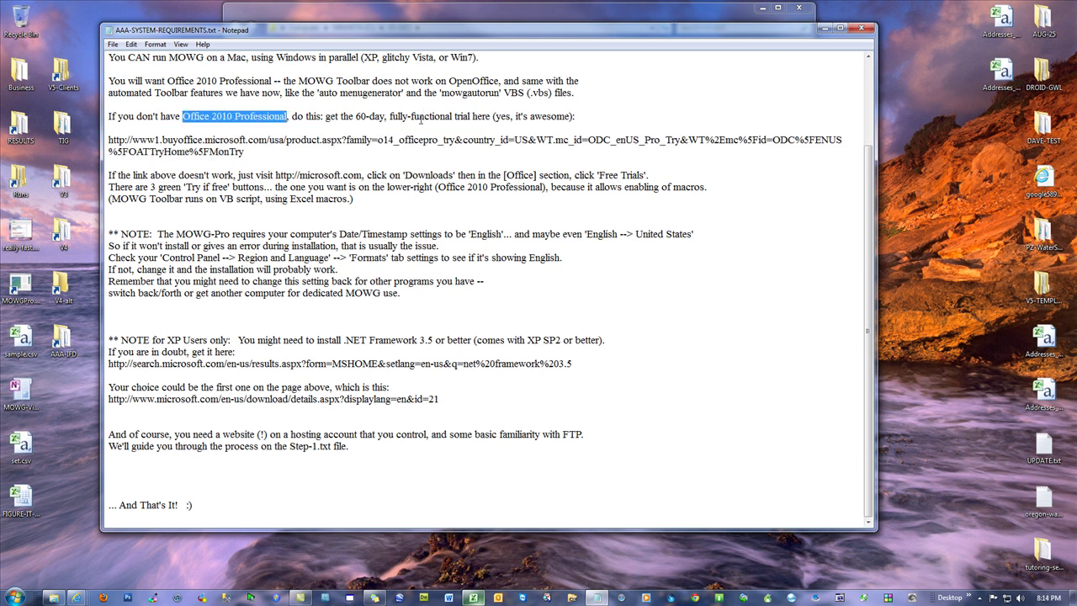
pyautogui.click(435, 313)
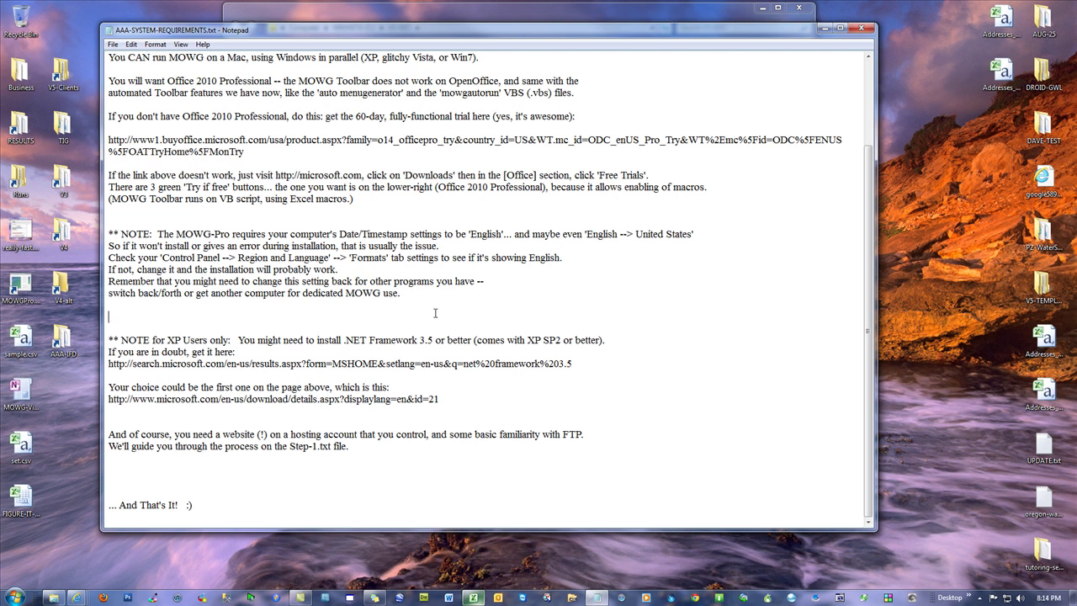
# - In the note for XP users, highlight "XP Users", the .NET Framework mention and its web address, and clear the selection
pyautogui.moveTo(211, 342); pyautogui.dragTo(161, 340)
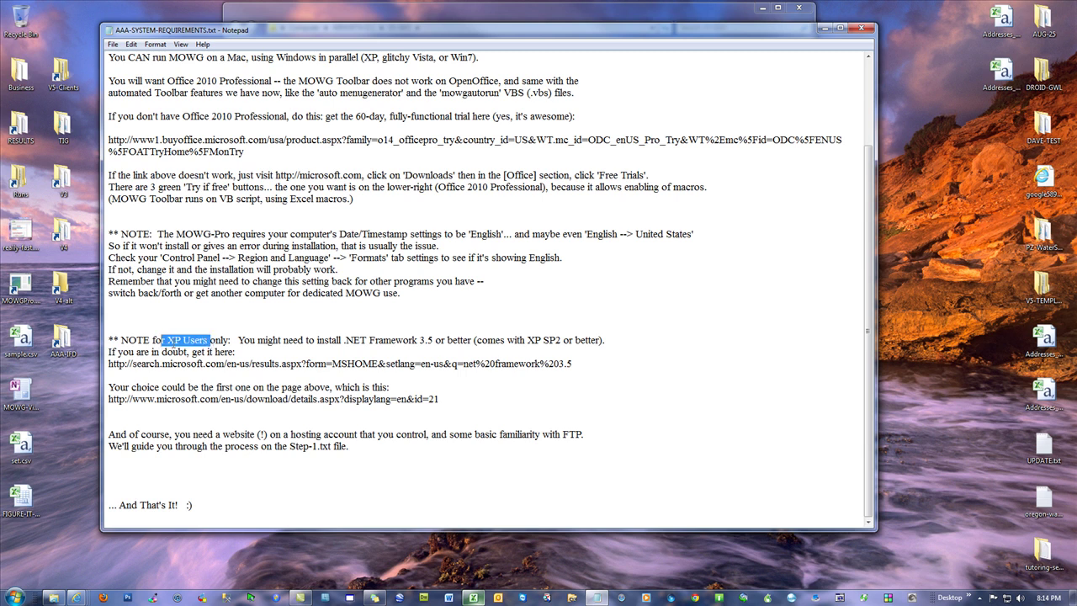
pyautogui.moveTo(442, 340); pyautogui.dragTo(345, 340)
pyautogui.moveTo(602, 363); pyautogui.dragTo(106, 363)
pyautogui.click(479, 466)
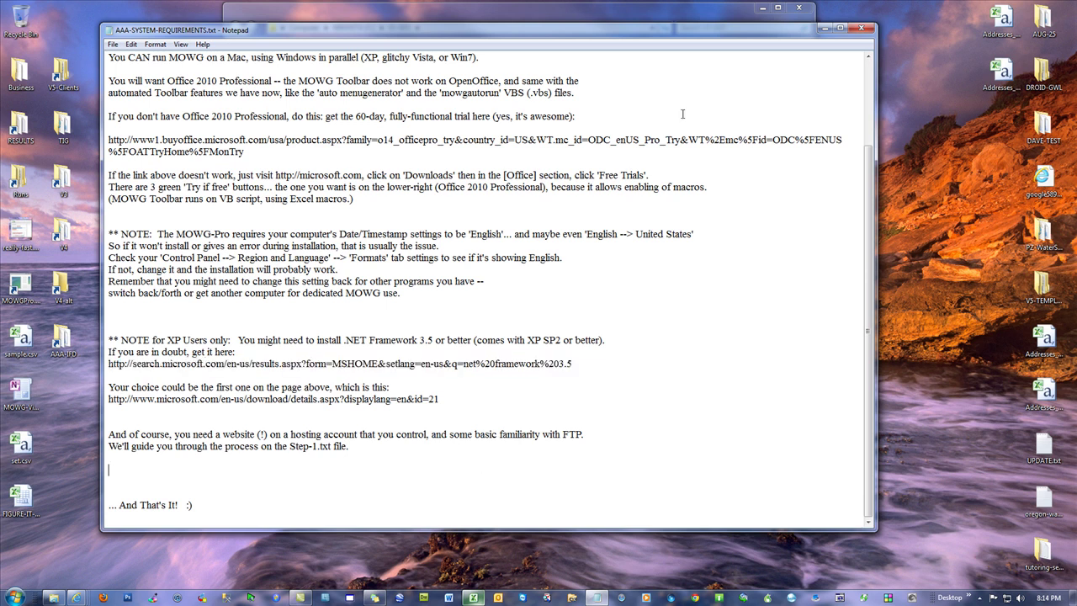
# - Close the system requirements file and open Step-1.txt from the V5-GEO folder
pyautogui.click(861, 29)
pyautogui.click(494, 315)
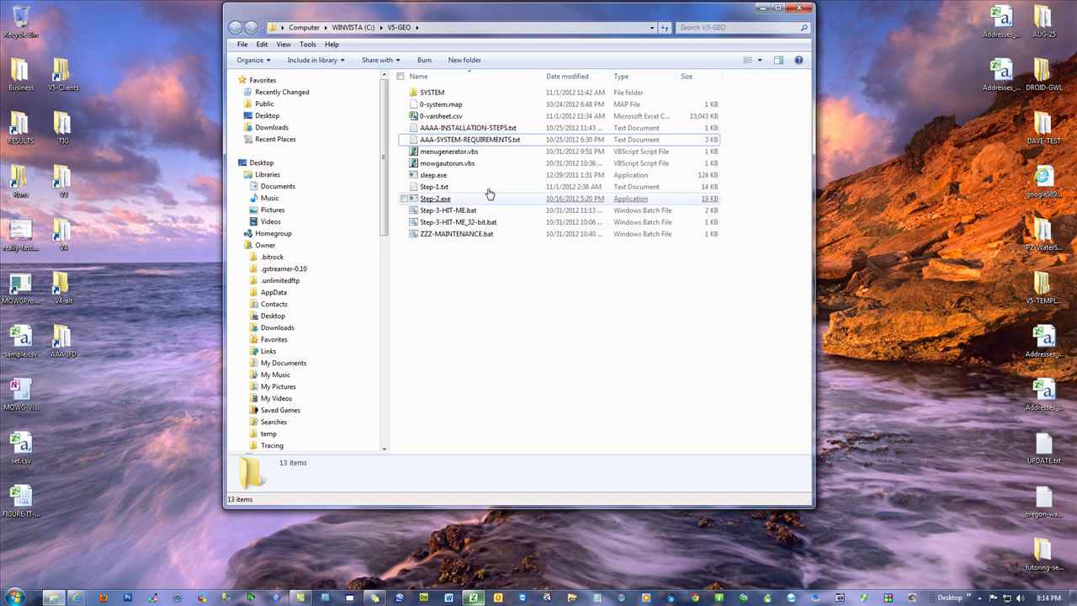
pyautogui.click(429, 187)
pyautogui.doubleClick(430, 187)
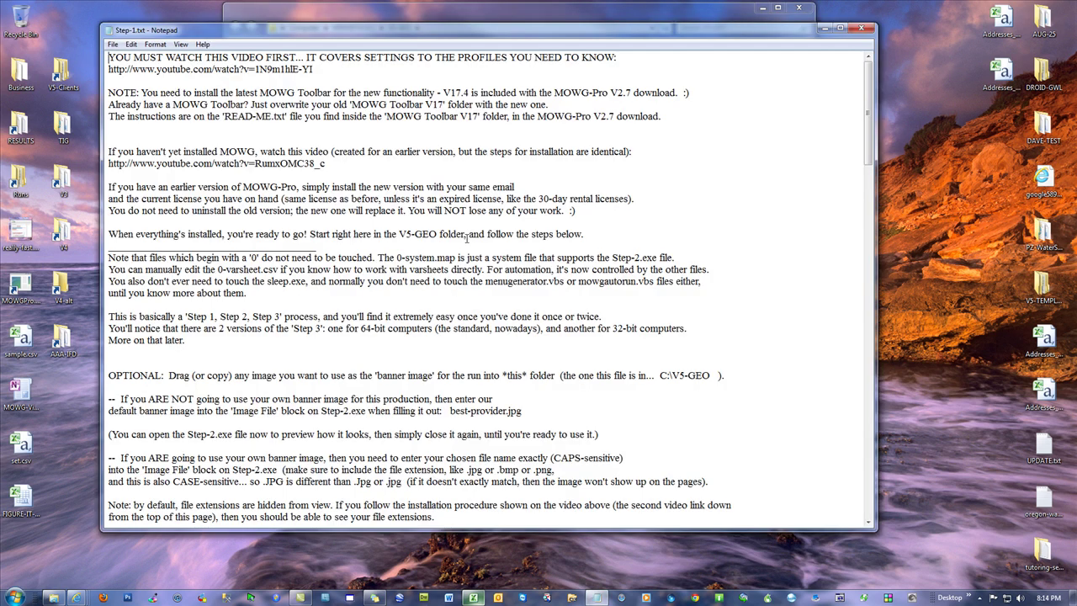
# - Close Step-1.txt and switch to the October 22, 2012 updates page in Internet Explorer
pyautogui.click(862, 30)
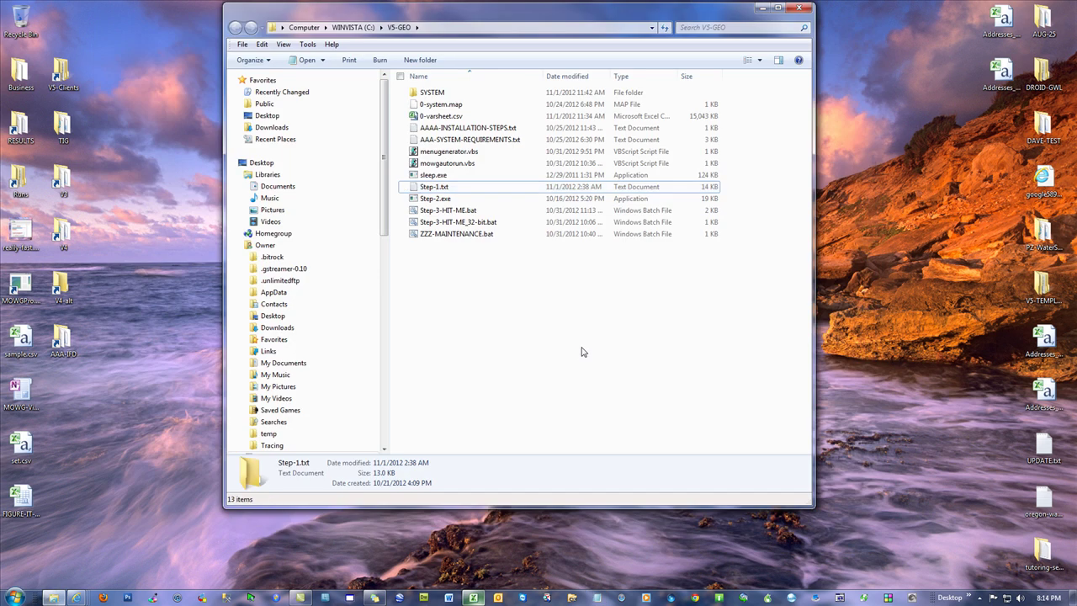
pyautogui.click(76, 597)
pyautogui.click(320, 557)
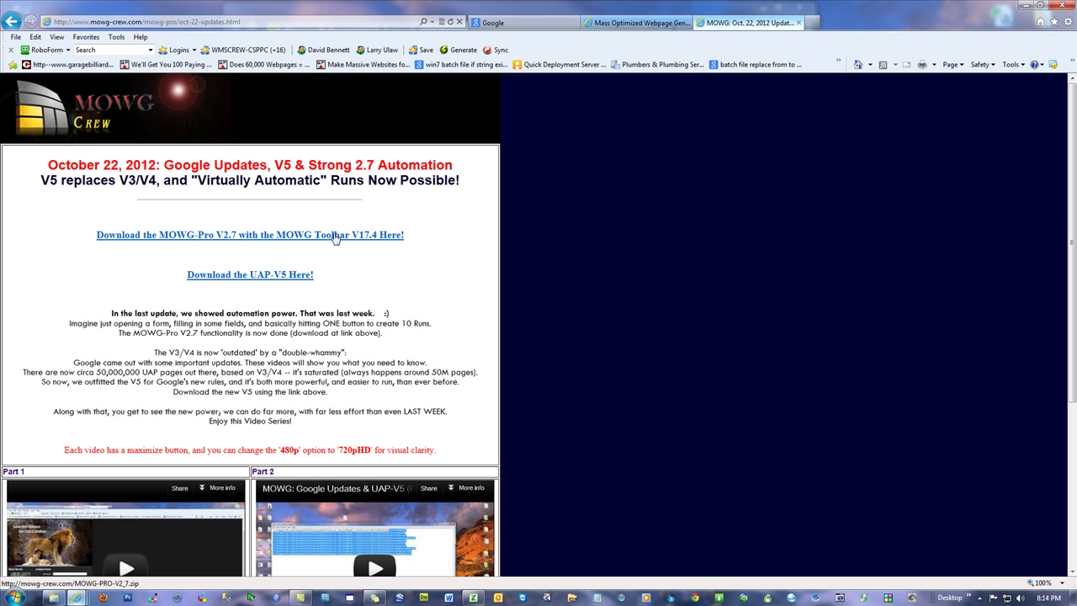
# - In Excel, open the MOWG Profile and Batch Generator to inspect its increment delay setting, and cancel without submitting
pyautogui.moveTo(473, 599)
pyautogui.click(473, 597)
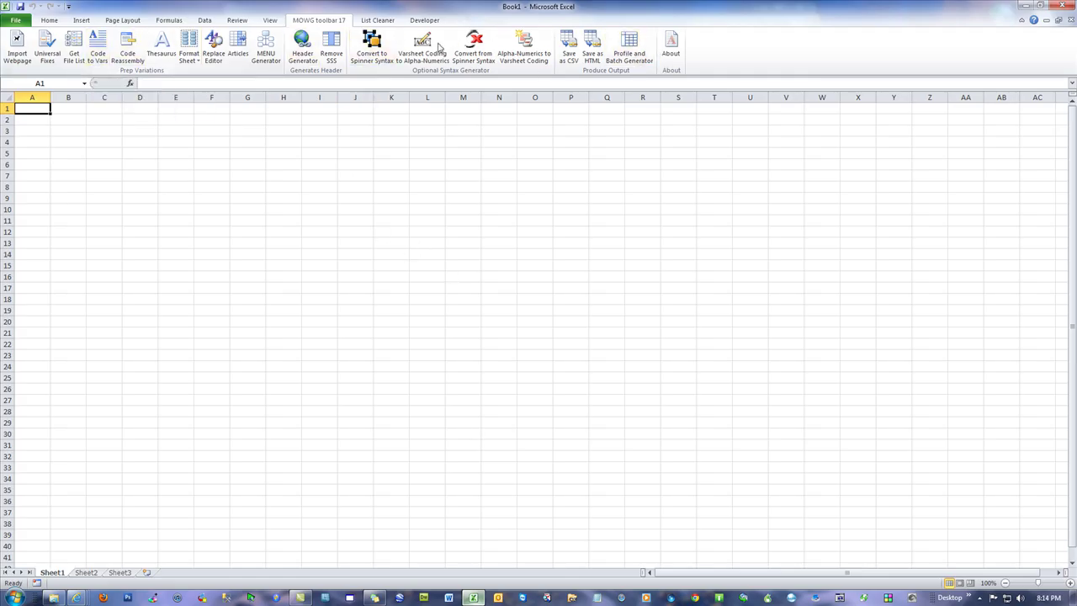
pyautogui.click(633, 53)
pyautogui.click(634, 53)
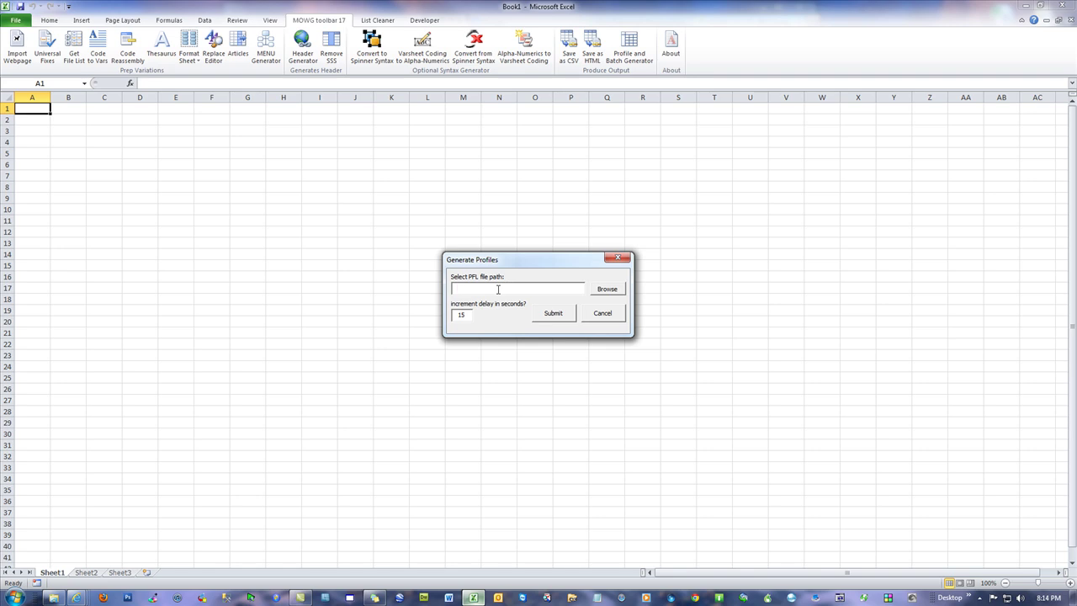
pyautogui.moveTo(469, 315); pyautogui.dragTo(434, 314)
pyautogui.click(613, 312)
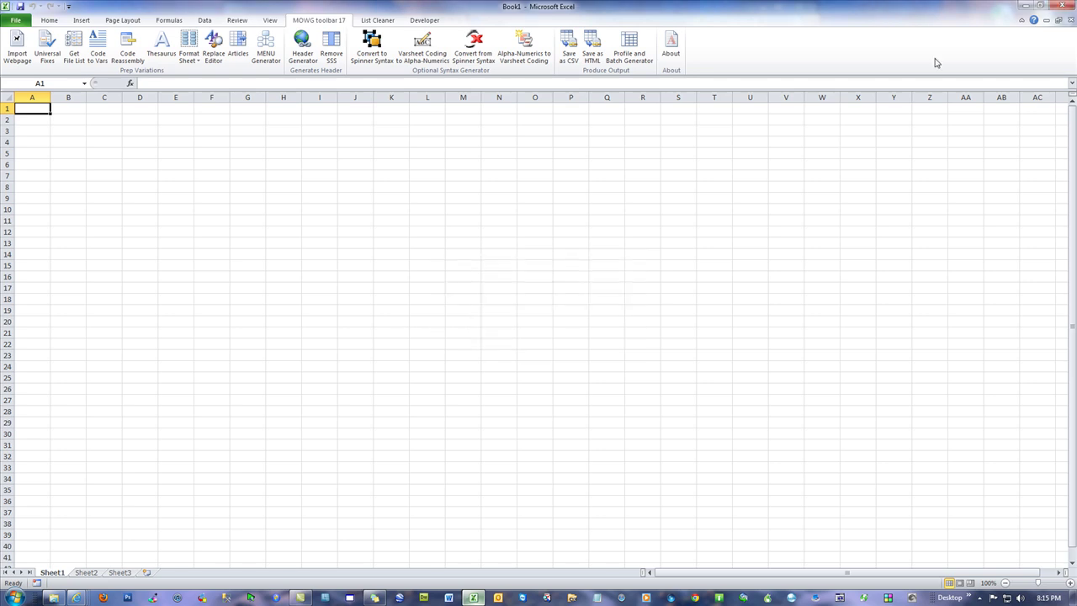
pyautogui.click(1054, 9)
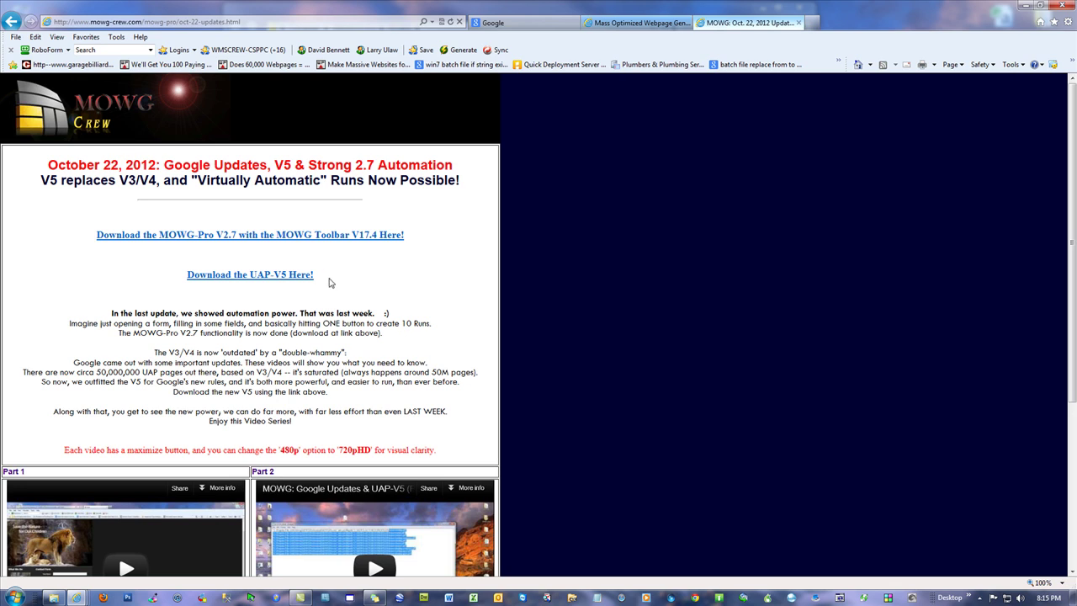
# - Highlight the "Download the UAP-V5 Here!" link on the updates page, clear the selection, and leave the browser
pyautogui.moveTo(325, 281); pyautogui.dragTo(185, 277)
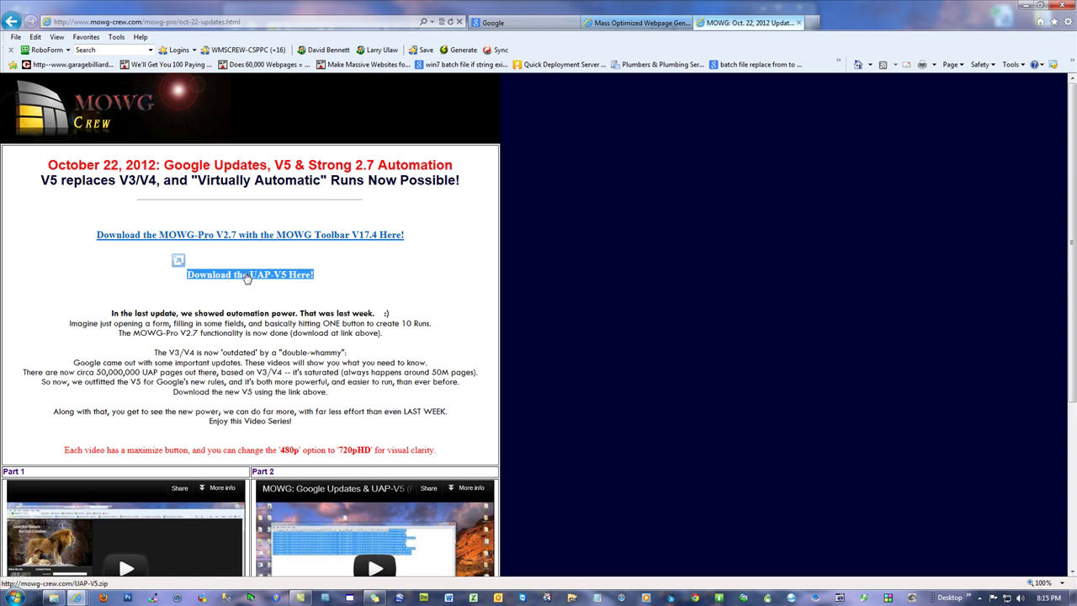
pyautogui.click(251, 289)
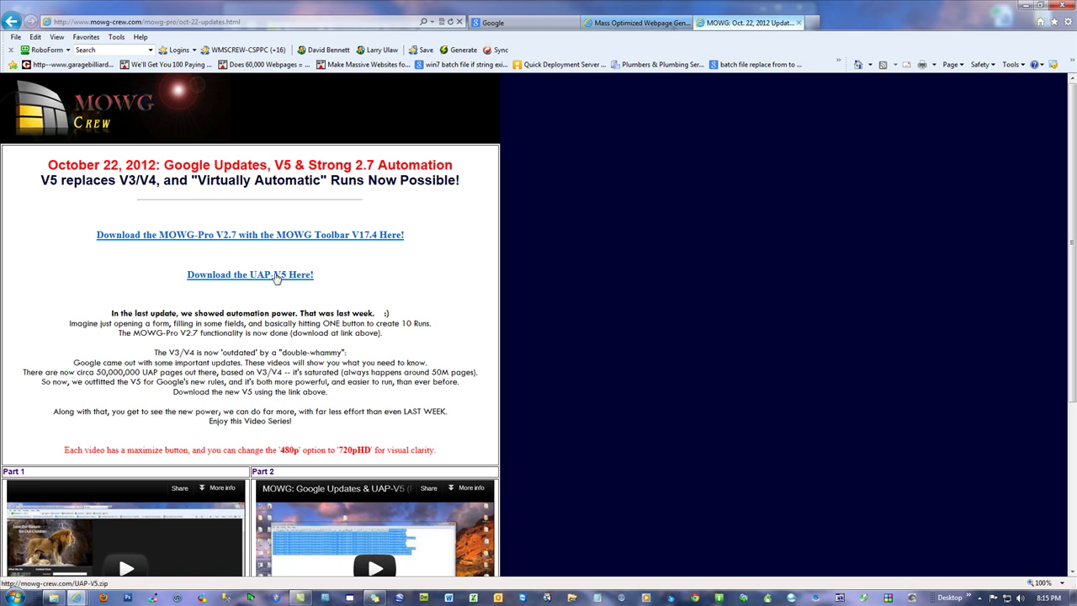
pyautogui.click(1063, 5)
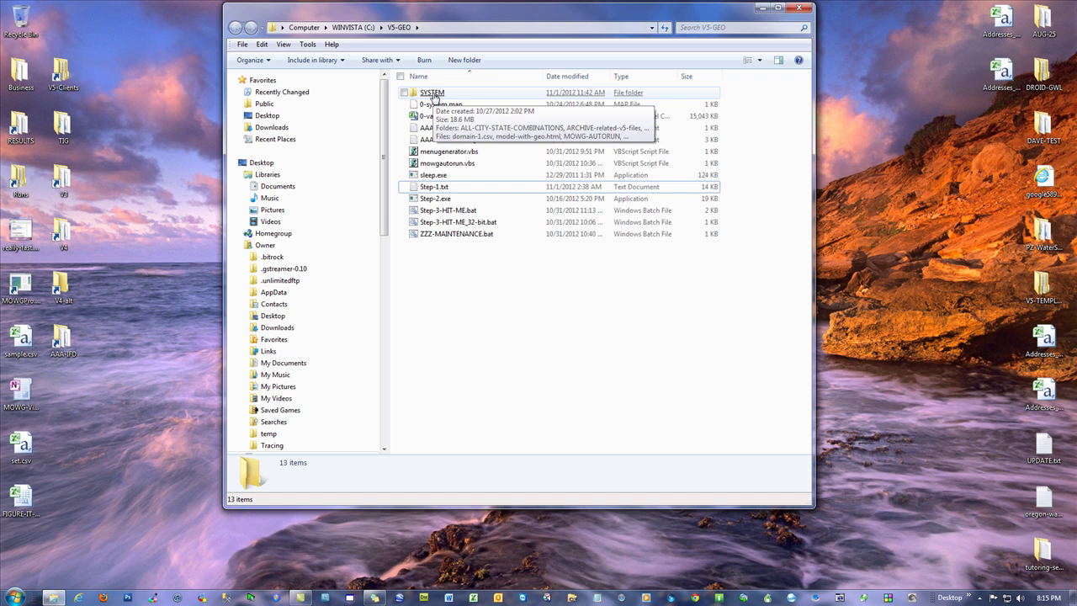
# - Look through the SYSTEM folder and its OUTPUT-DOMAIN-1 subfolder, and return to the V5-GEO folder
pyautogui.doubleClick(433, 96)
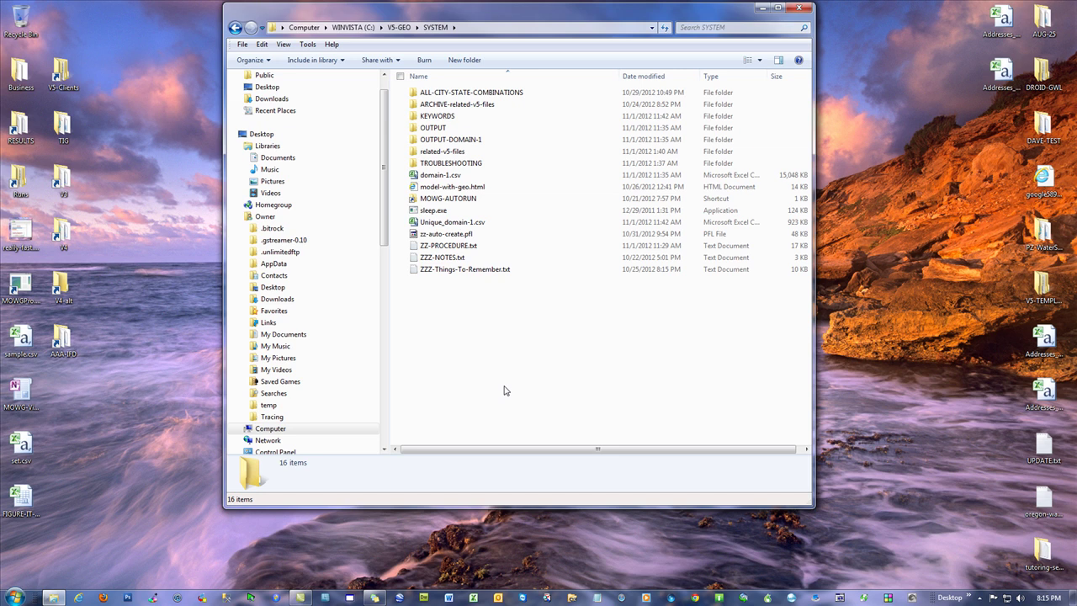
pyautogui.click(462, 143)
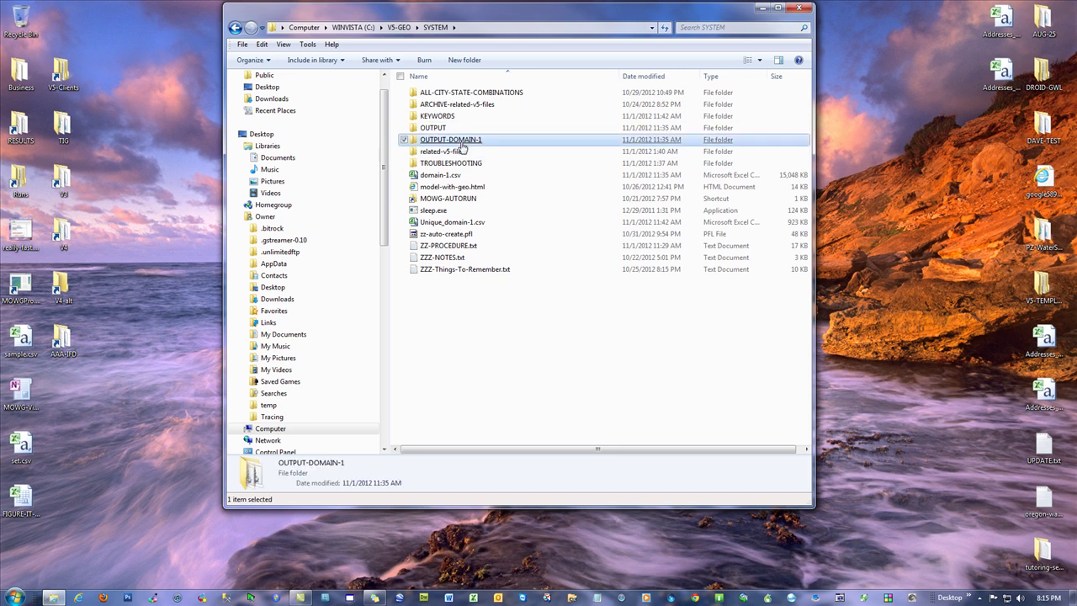
pyautogui.doubleClick(462, 143)
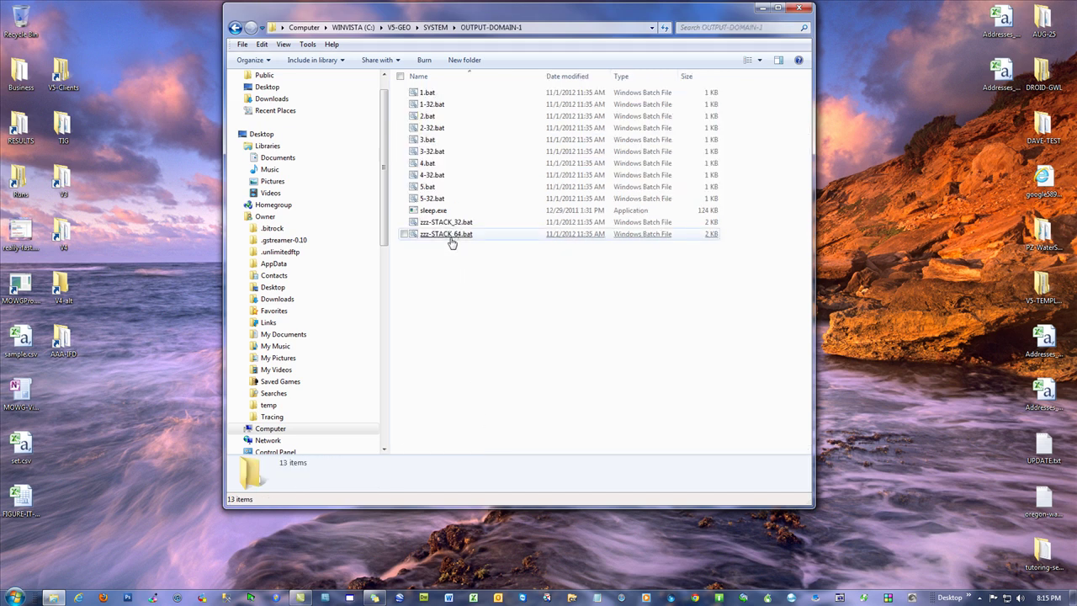
pyautogui.press('BackSpace')
pyautogui.press('BackSpace')
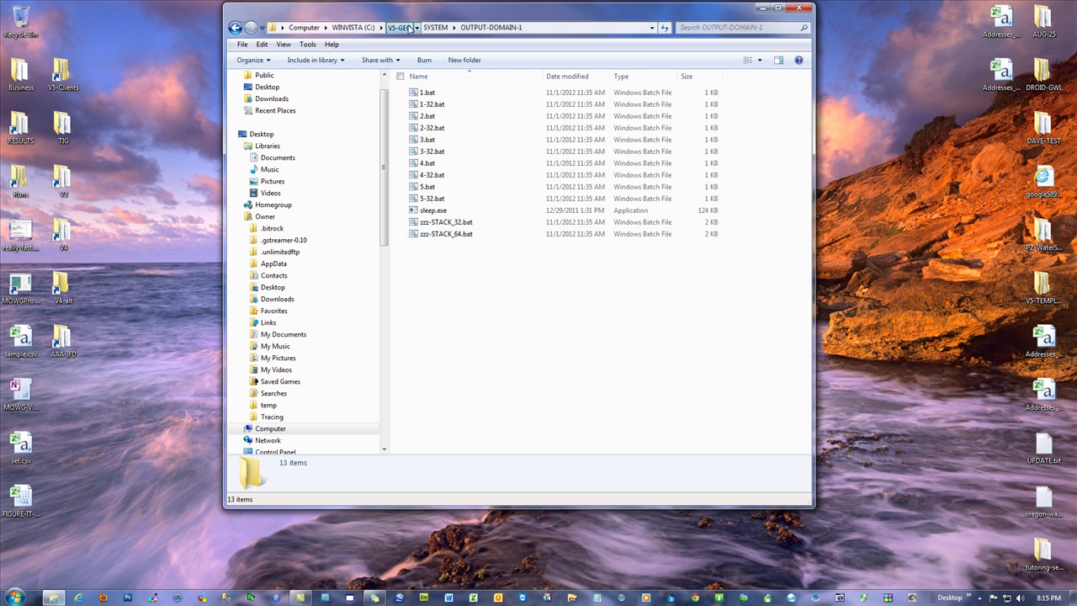
pyautogui.click(508, 353)
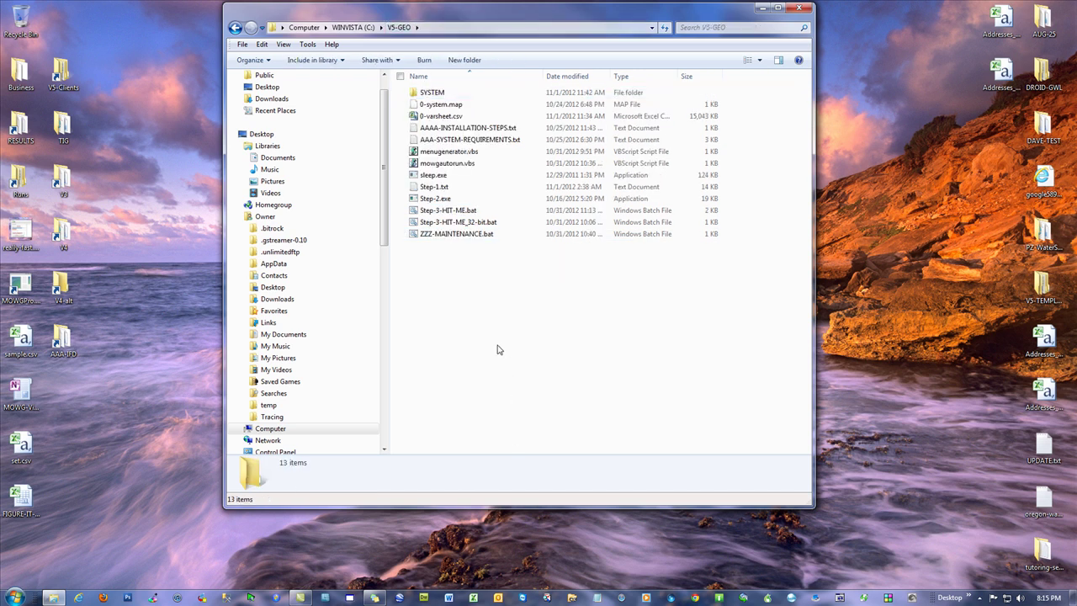
# - Open Step-2.exe from the V5-GEO folder to preview the customer input form, and close it without submitting
pyautogui.doubleClick(443, 200)
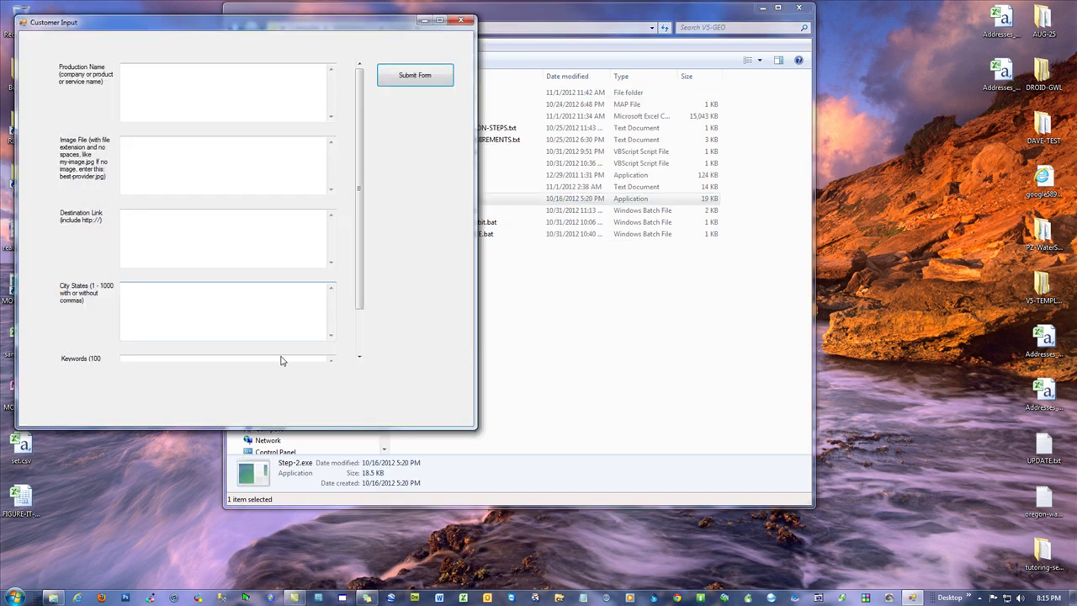
pyautogui.click(461, 20)
pyautogui.click(484, 363)
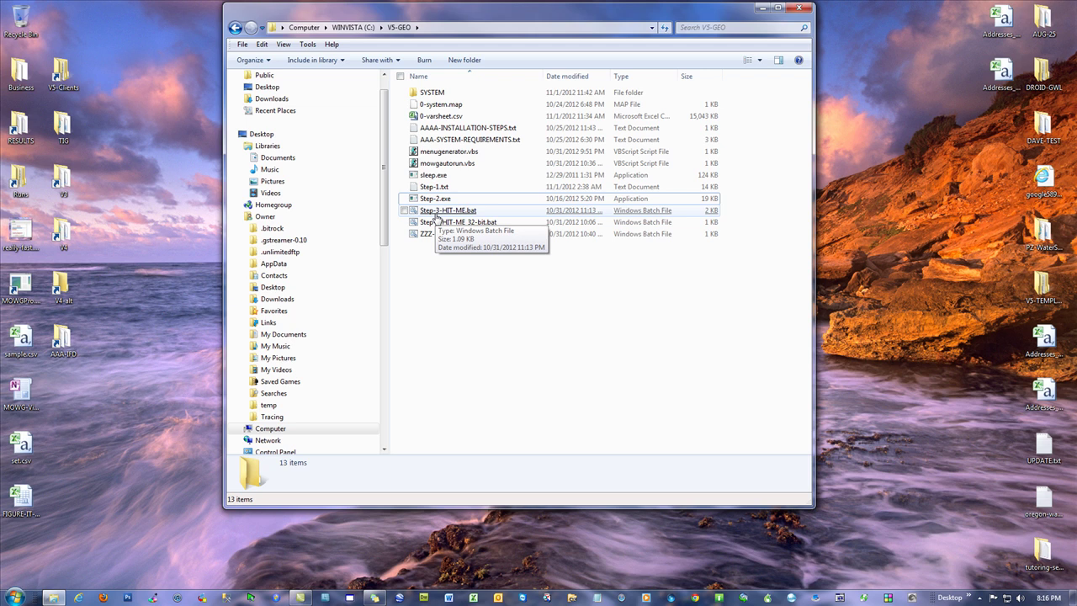
# - Open zzz-STACK_64.bat from SYSTEM\OUTPUT-DOMAIN-1 for editing and maximize its Notepad window
pyautogui.doubleClick(432, 93)
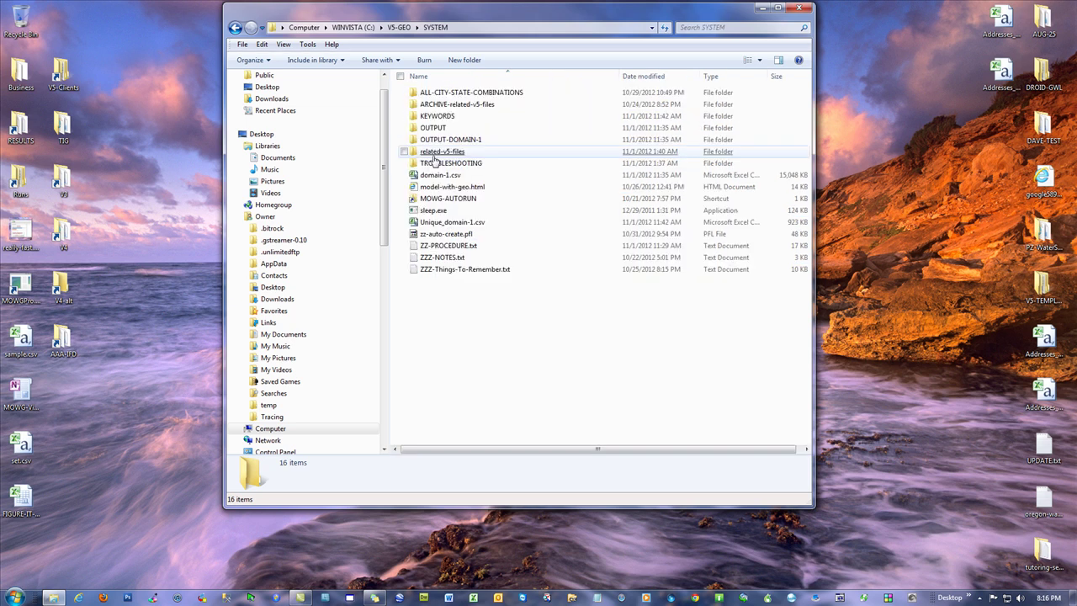
pyautogui.doubleClick(439, 139)
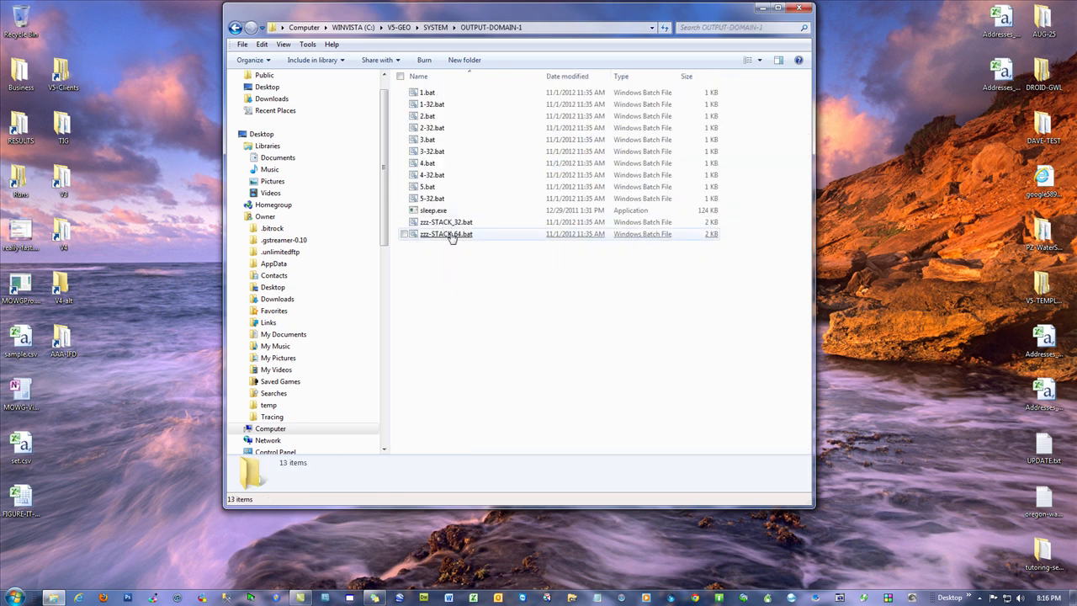
pyautogui.rightClick(452, 237)
pyautogui.click(493, 254)
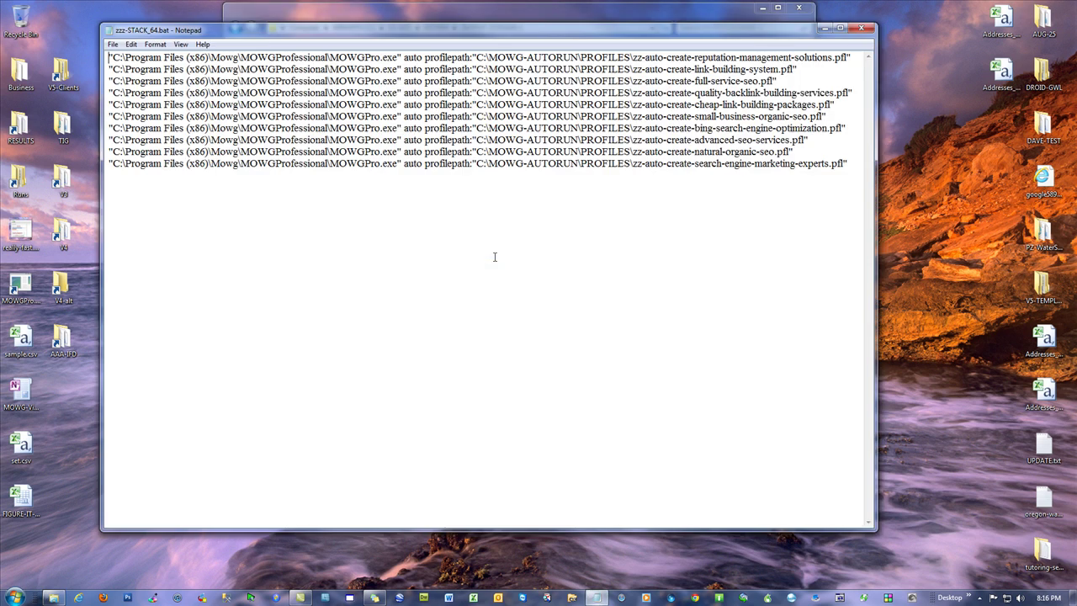
pyautogui.click(841, 30)
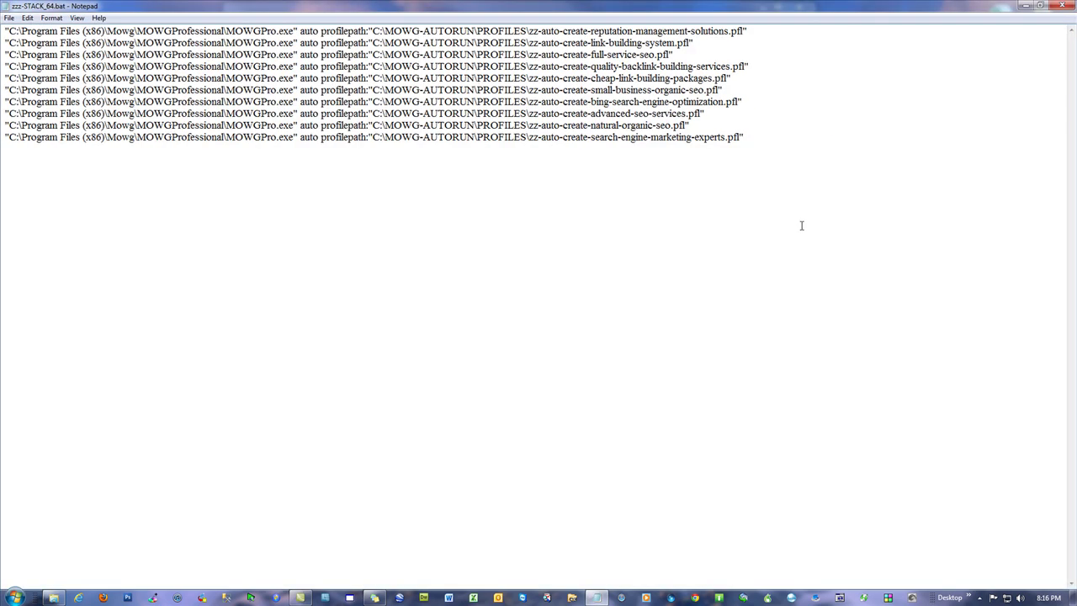
# - Highlight the first command line, its profile path and its MOWGPro.exe path in turn, and close zzz-STACK_64.bat
pyautogui.moveTo(757, 31); pyautogui.dragTo(4, 35)
pyautogui.click(385, 198)
pyautogui.moveTo(745, 31); pyautogui.dragTo(376, 39)
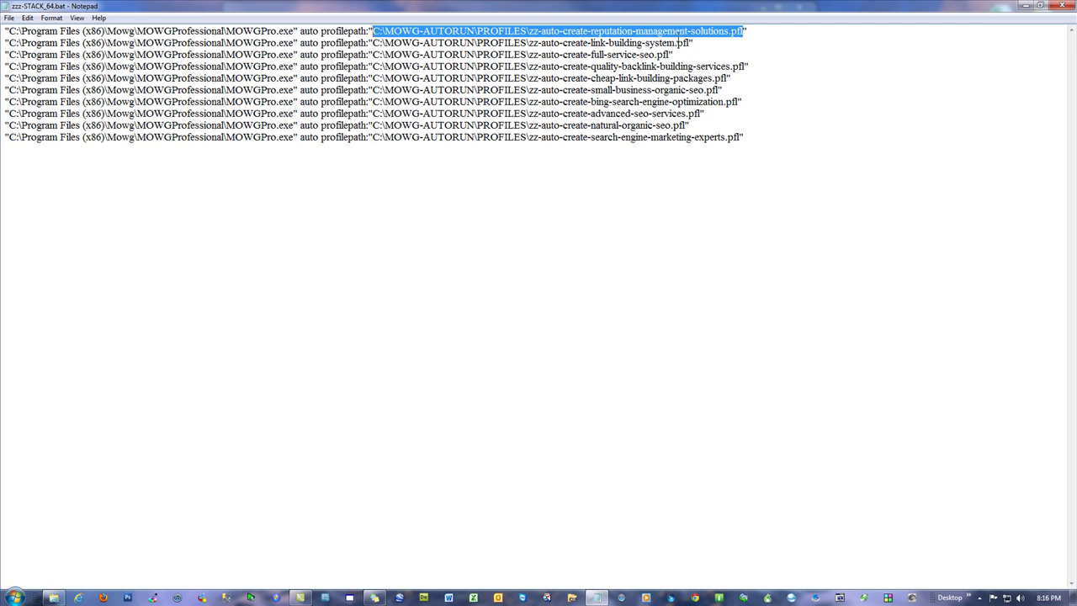
pyautogui.click(286, 187)
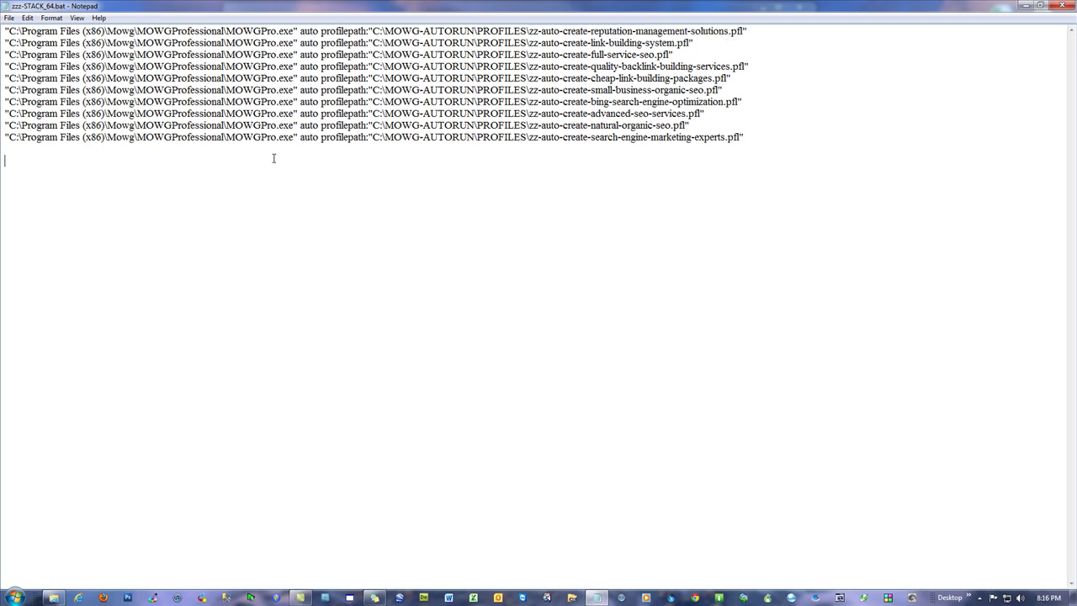
pyautogui.moveTo(4, 31); pyautogui.dragTo(298, 31)
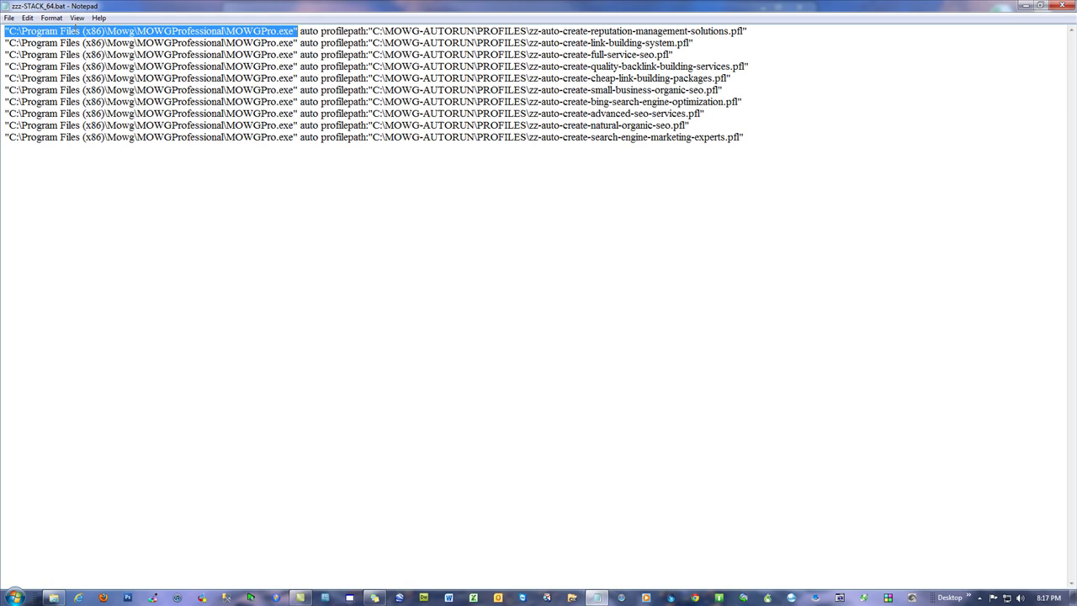
pyautogui.click(1064, 5)
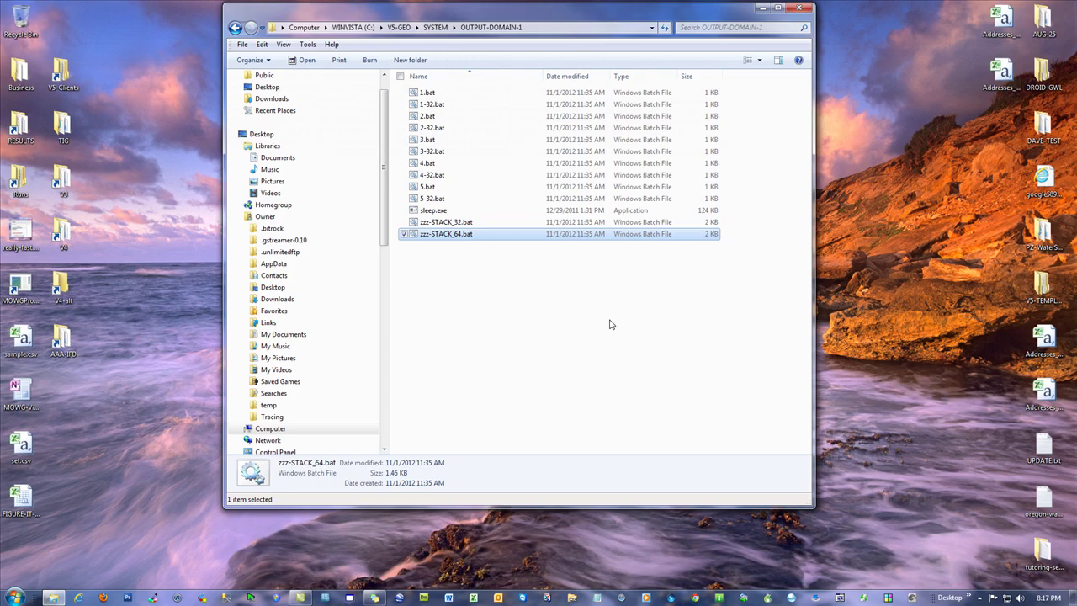
# - Open zzz-STACK_32.bat in Notepad to examine its program and profile paths, close it, and return to the V5-GEO folder
pyautogui.rightClick(449, 223)
pyautogui.click(484, 255)
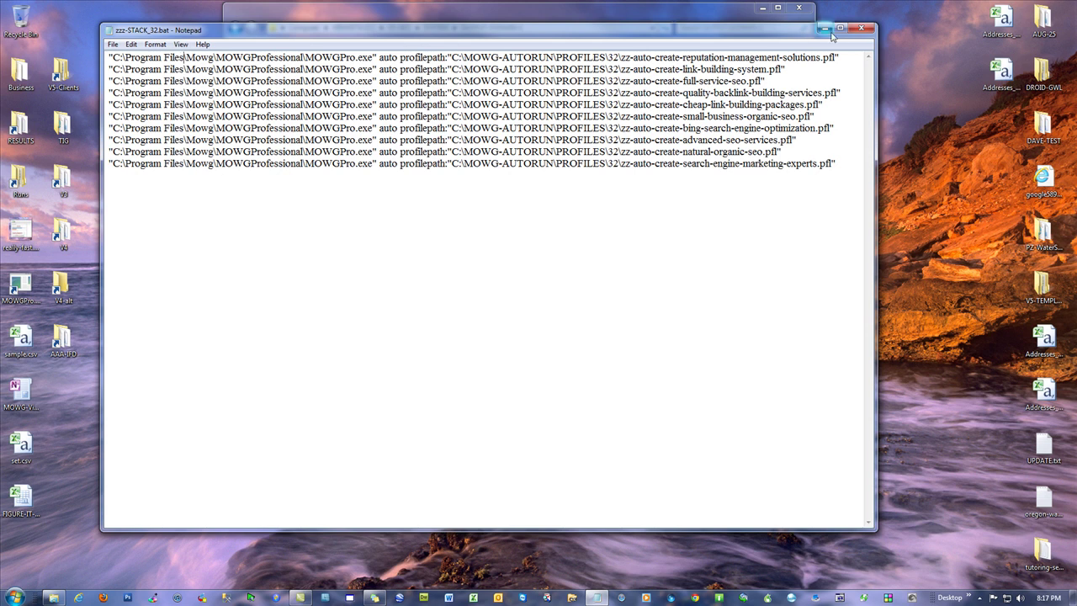
pyautogui.click(860, 31)
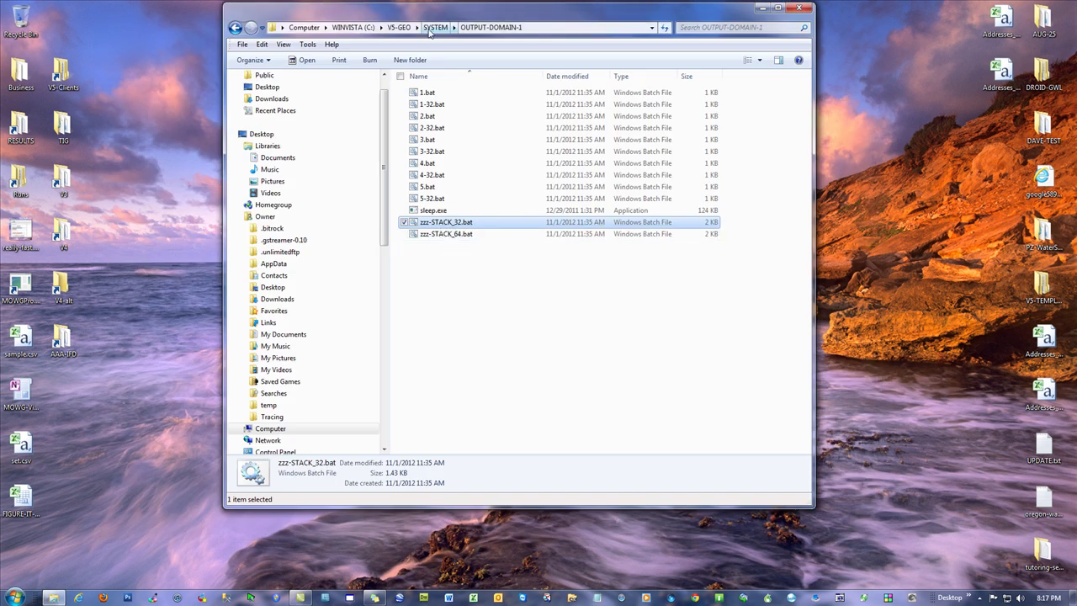
pyautogui.click(413, 31)
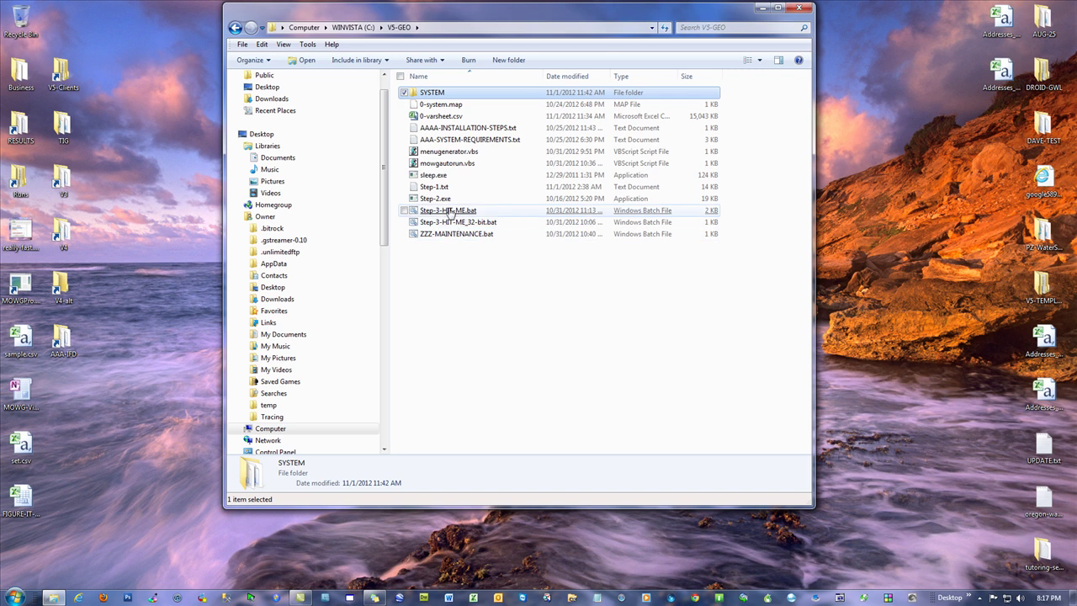
# - Open Step-3-HIT-ME.bat in Notepad, highlight SYSTEM\OUTPUT-DOMAIN-1 and the full zzz-STACK_64.bat path, and close the file
pyautogui.click(446, 215)
pyautogui.rightClick(446, 214)
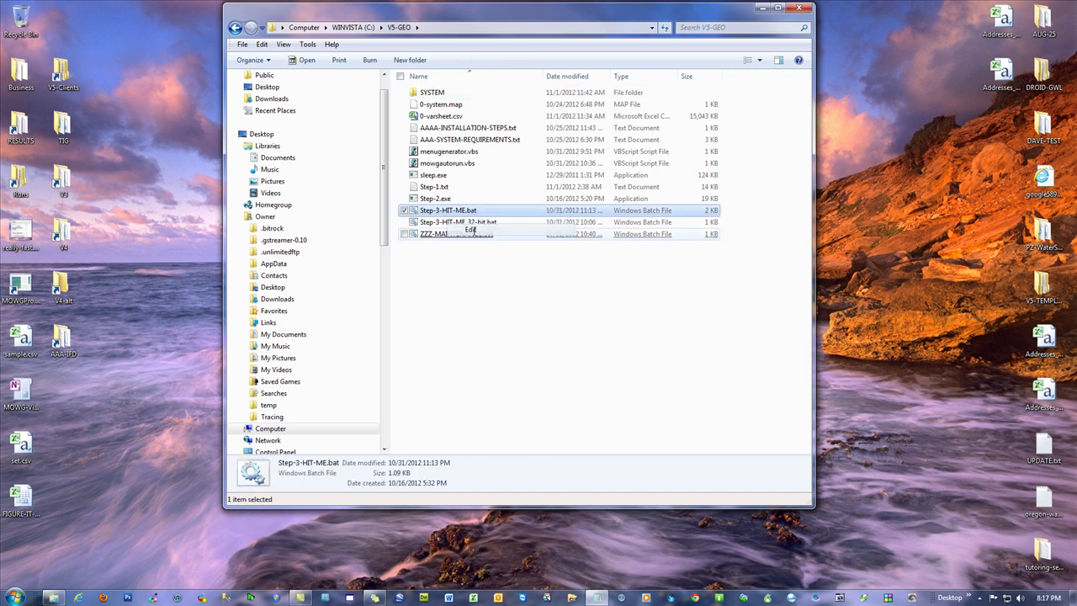
pyautogui.click(474, 231)
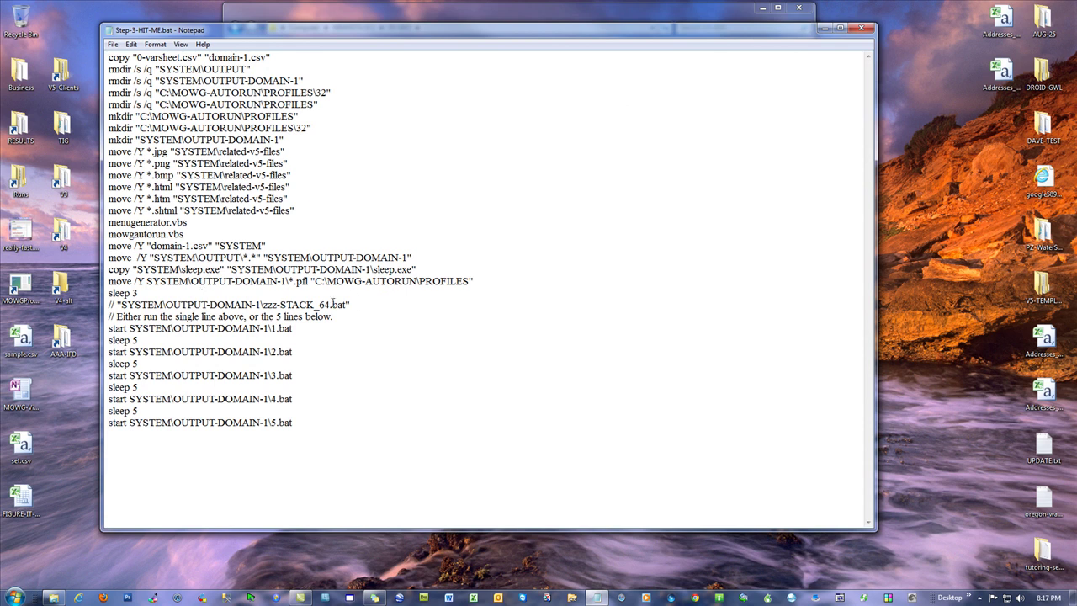
pyautogui.moveTo(122, 305); pyautogui.dragTo(262, 306)
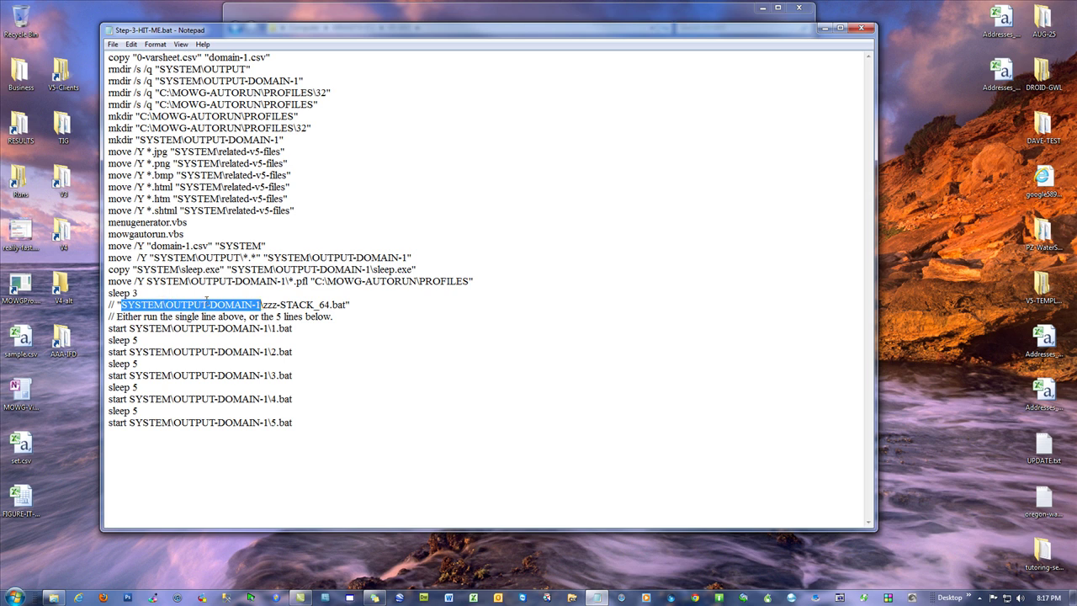
pyautogui.click(203, 299)
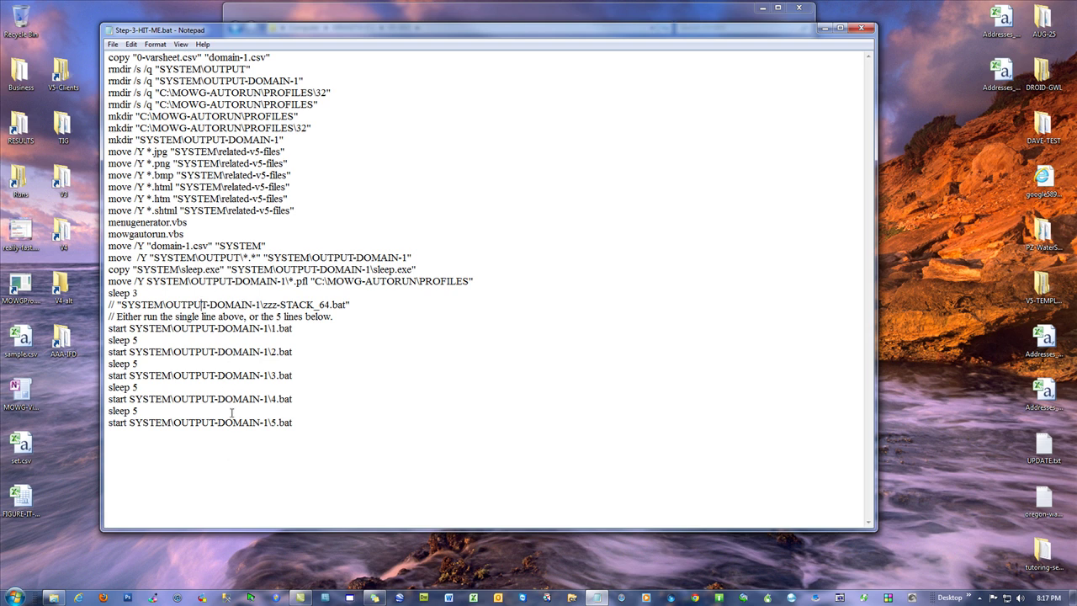
pyautogui.moveTo(121, 305); pyautogui.dragTo(346, 306)
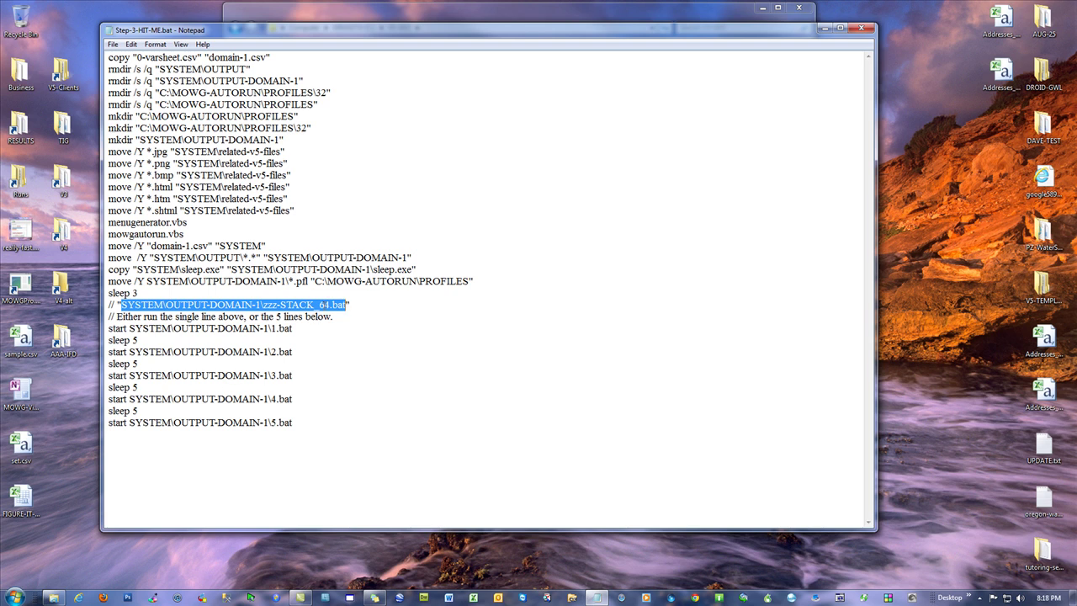
pyautogui.click(862, 31)
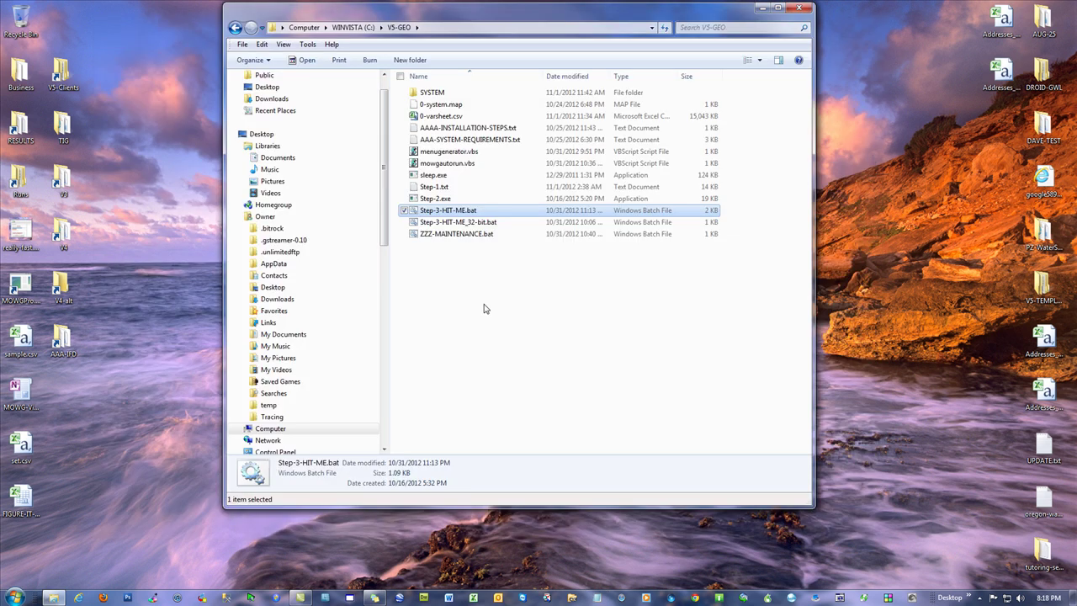
# - Open Step-3-HIT-ME_32-bit.bat in Notepad and highlight its last line, "SYSTEM\OUTPUT-DOMAIN-1\zzz-STACK_32.bat"
pyautogui.rightClick(458, 221)
pyautogui.click(485, 237)
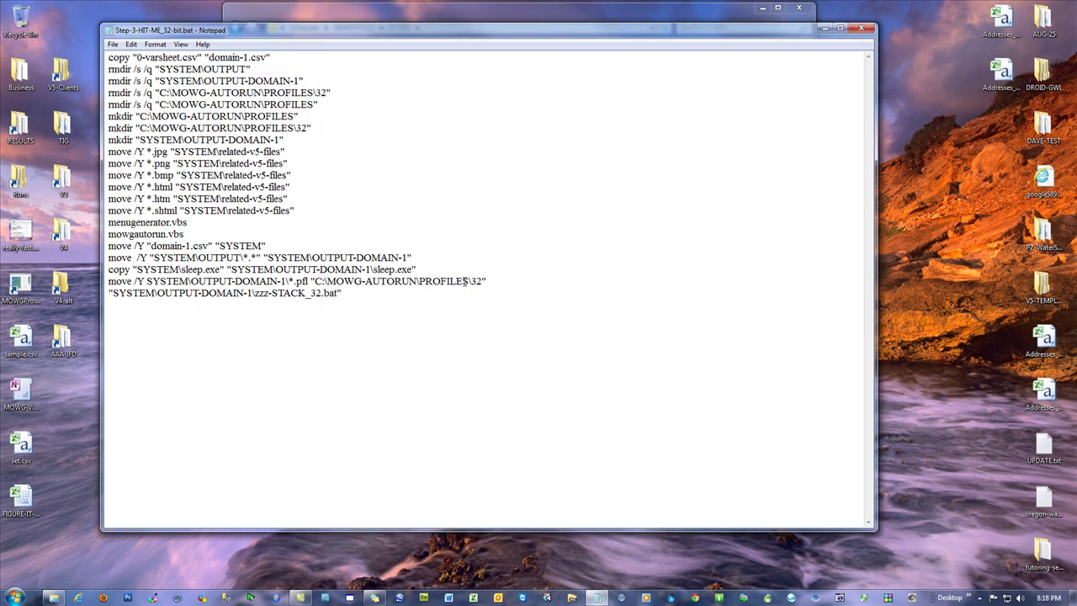
pyautogui.click(497, 281)
pyautogui.moveTo(345, 292); pyautogui.dragTo(108, 294)
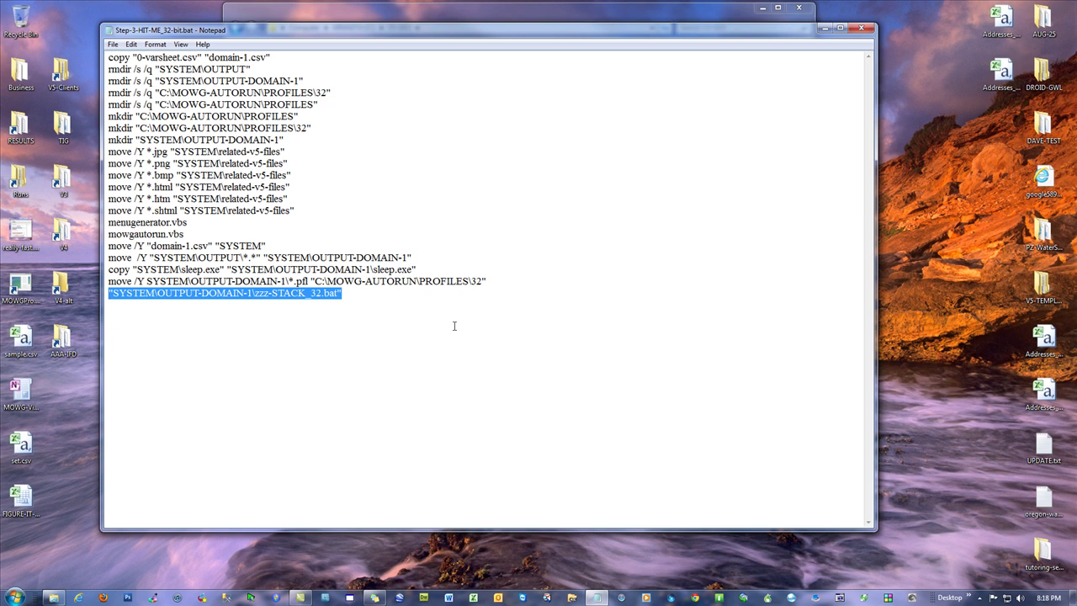
# - Close Step-3-HIT-ME_32-bit.bat and open zzz-STACK_64.bat from SYSTEM\OUTPUT-DOMAIN-1 for editing in a maximized Notepad window
pyautogui.click(351, 301)
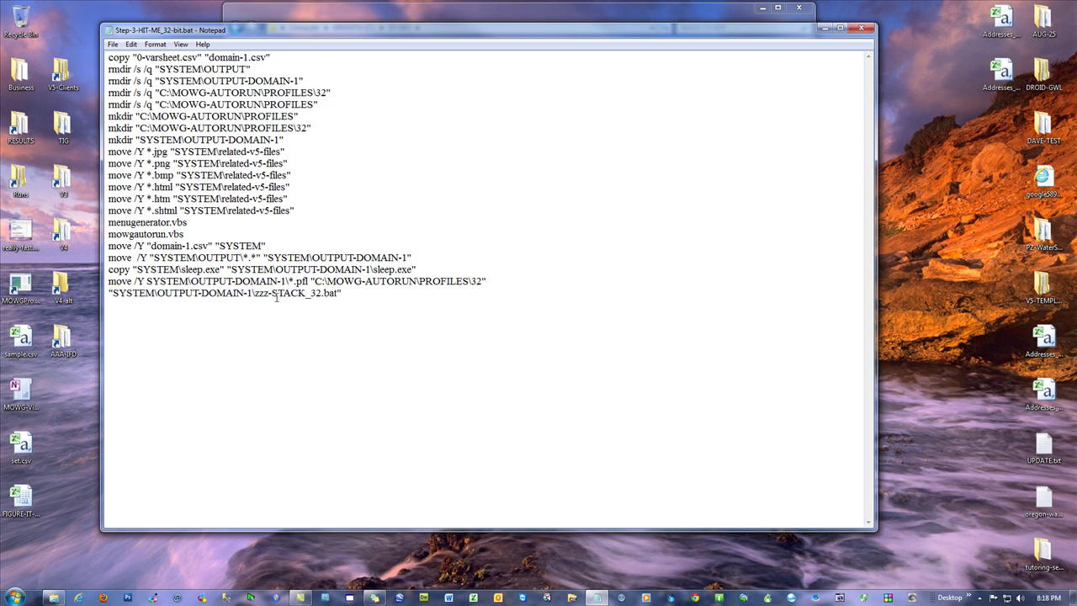
pyautogui.click(860, 28)
pyautogui.click(431, 94)
pyautogui.doubleClick(431, 94)
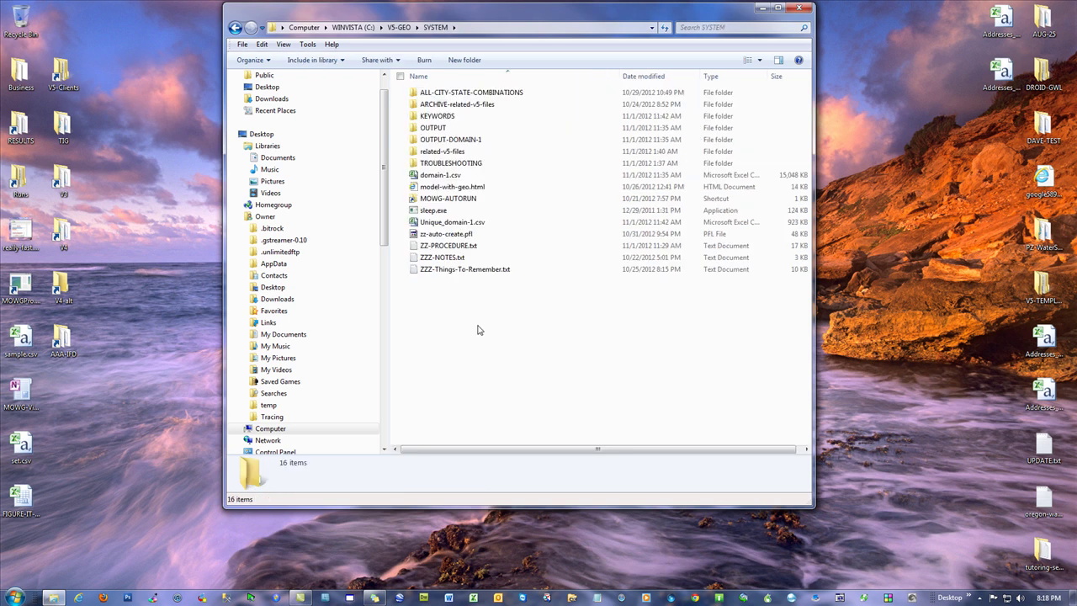
pyautogui.doubleClick(449, 140)
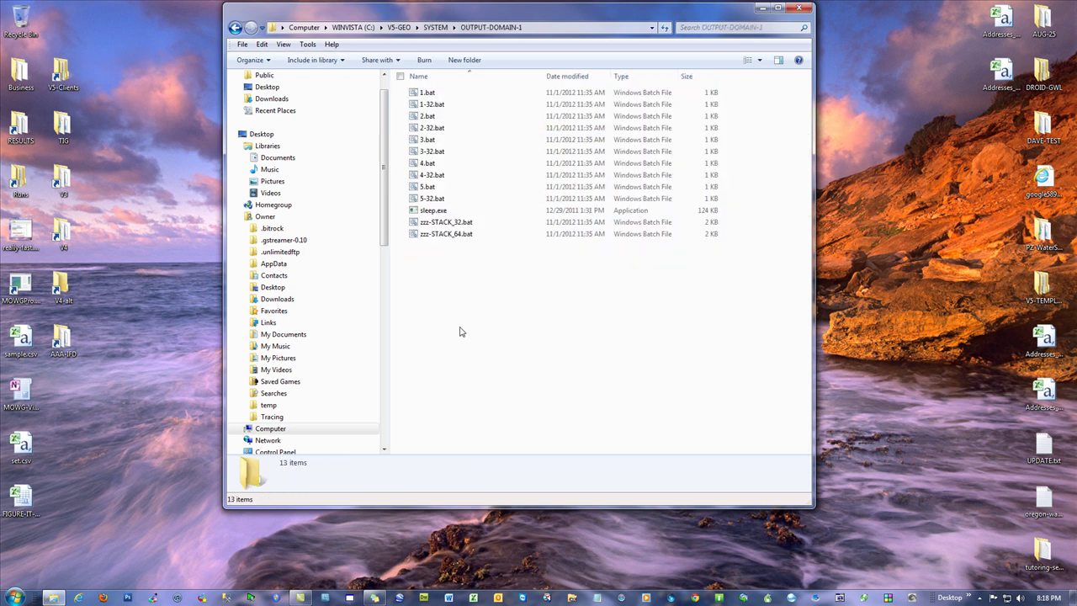
pyautogui.rightClick(447, 236)
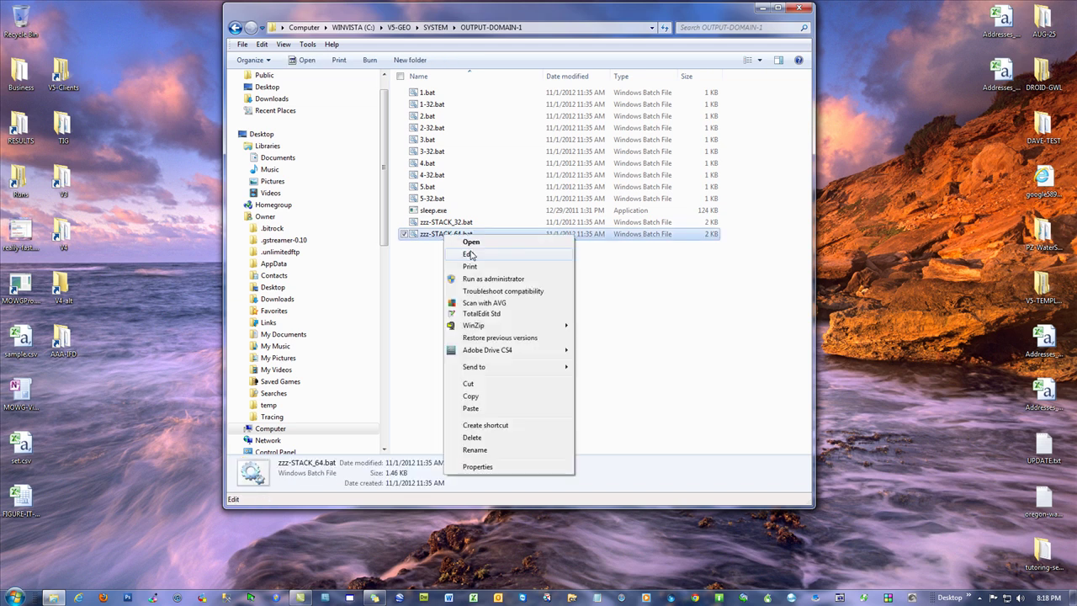
pyautogui.click(469, 254)
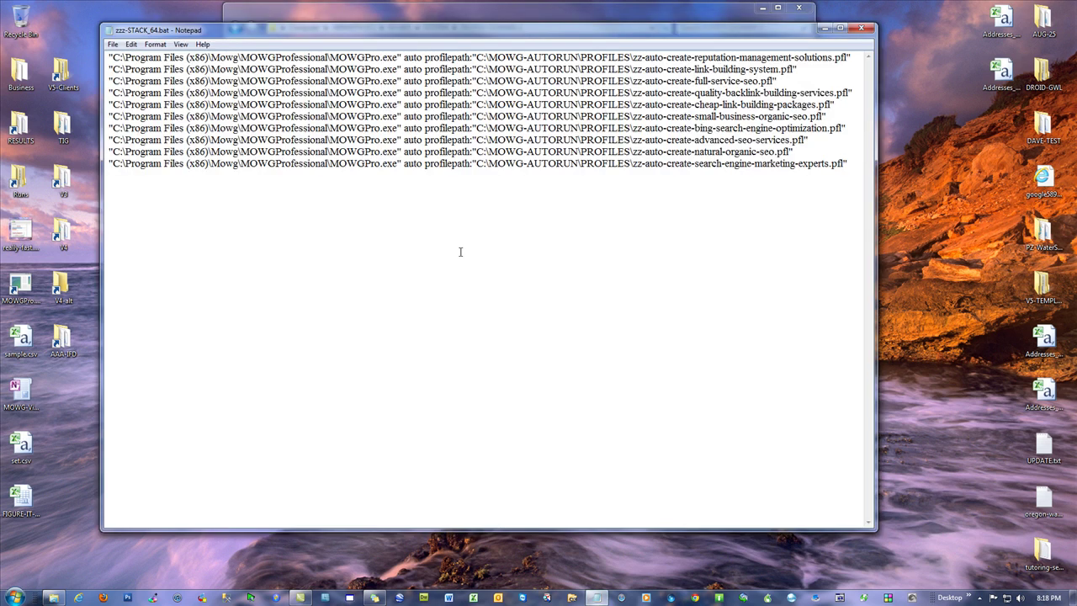
pyautogui.click(840, 28)
# - Highlight the first three command lines one after another, from reputation-management-solutions to full-service-seo, and clear the selection
pyautogui.moveTo(748, 31); pyautogui.dragTo(2, 27)
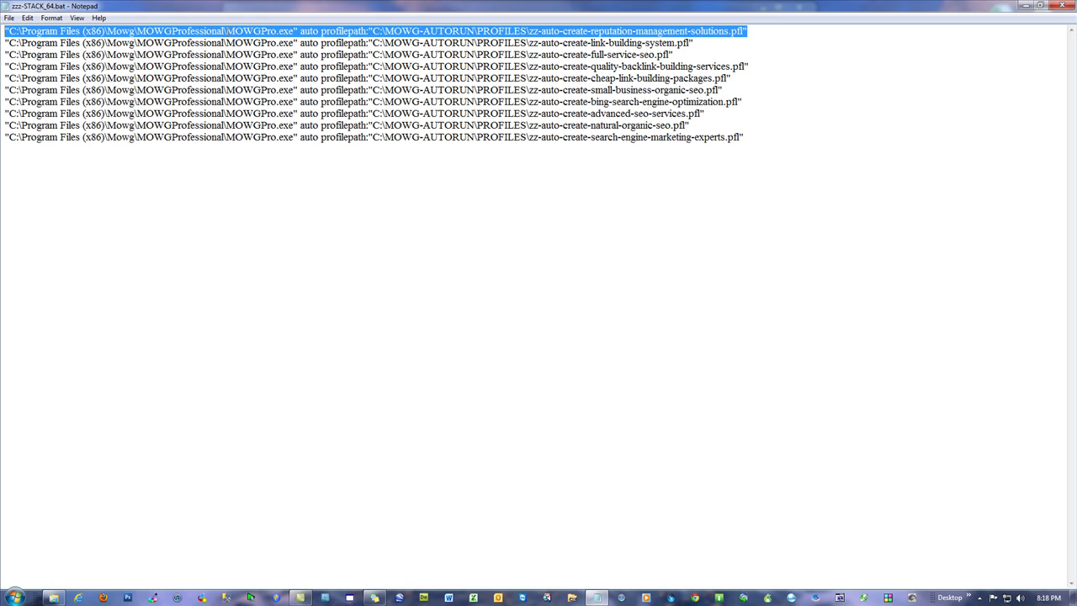
pyautogui.moveTo(4, 43); pyautogui.dragTo(715, 40)
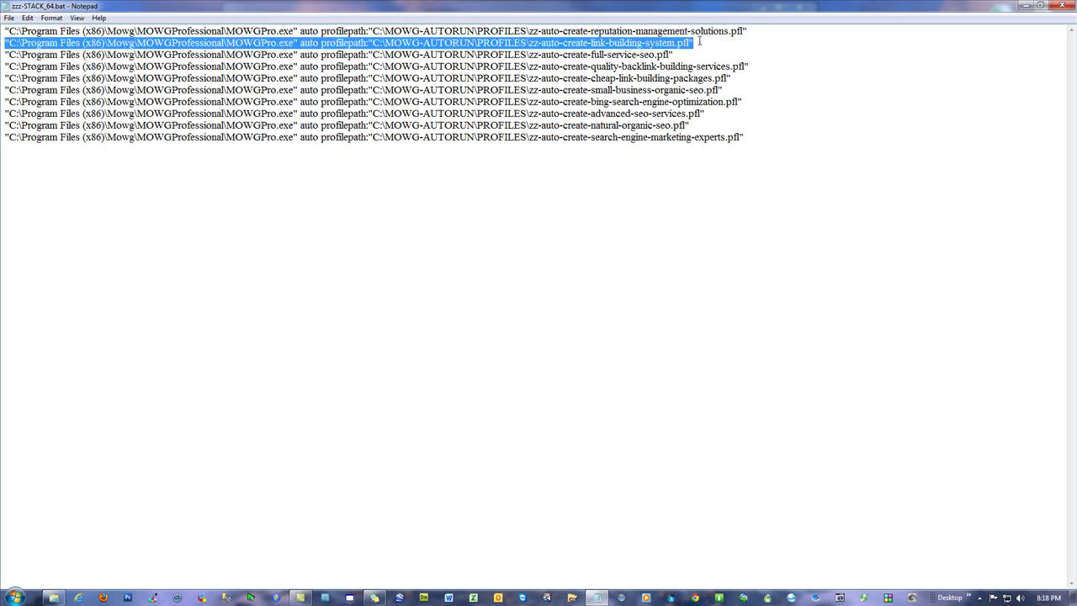
pyautogui.moveTo(6, 55); pyautogui.dragTo(714, 57)
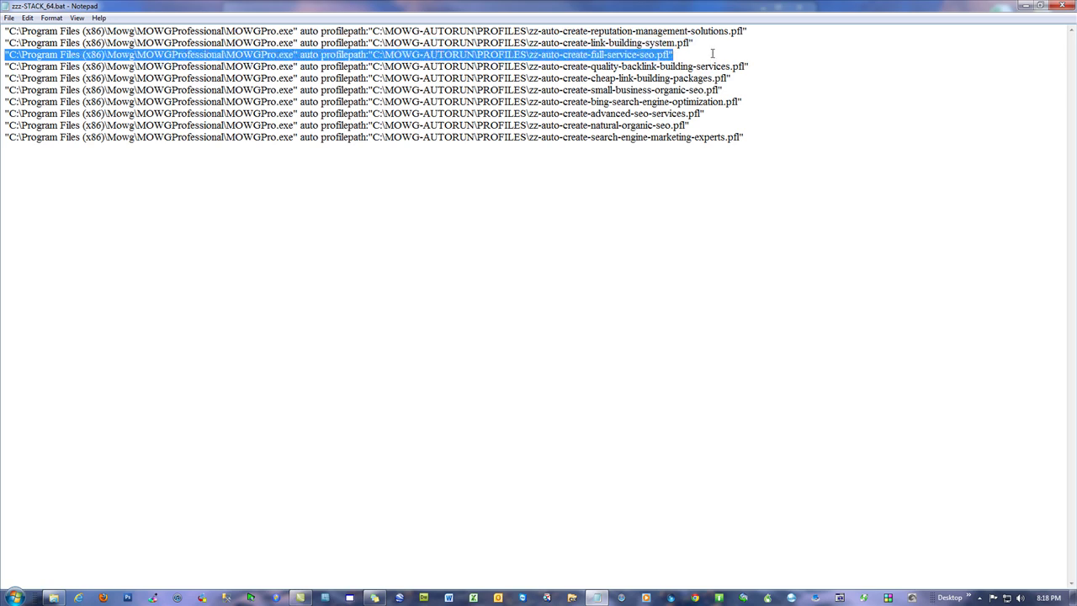
pyautogui.click(711, 54)
# - Highlight the first two command lines singly and together, highlight the reputation-management-solutions profile file name, and close the batch file
pyautogui.moveTo(746, 31); pyautogui.dragTo(4, 27)
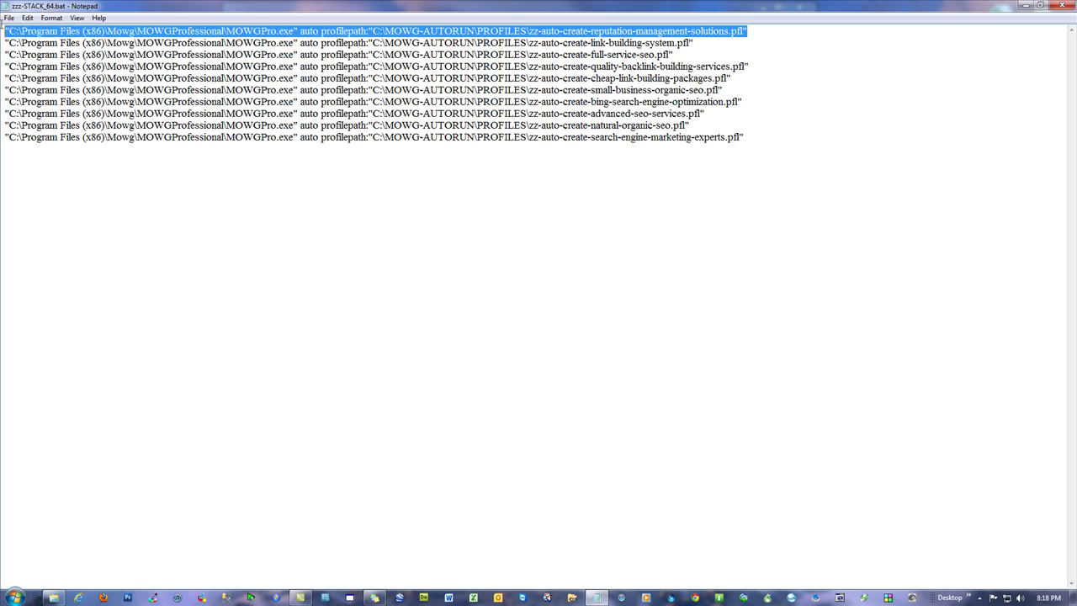
pyautogui.moveTo(704, 47); pyautogui.dragTo(3, 42)
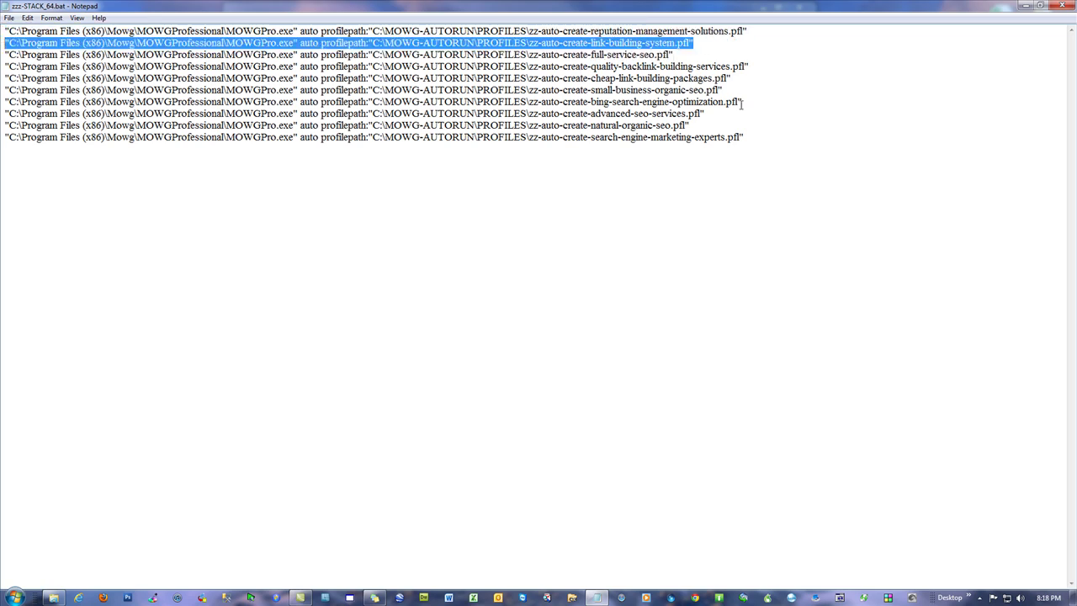
pyautogui.moveTo(701, 42); pyautogui.dragTo(3, 25)
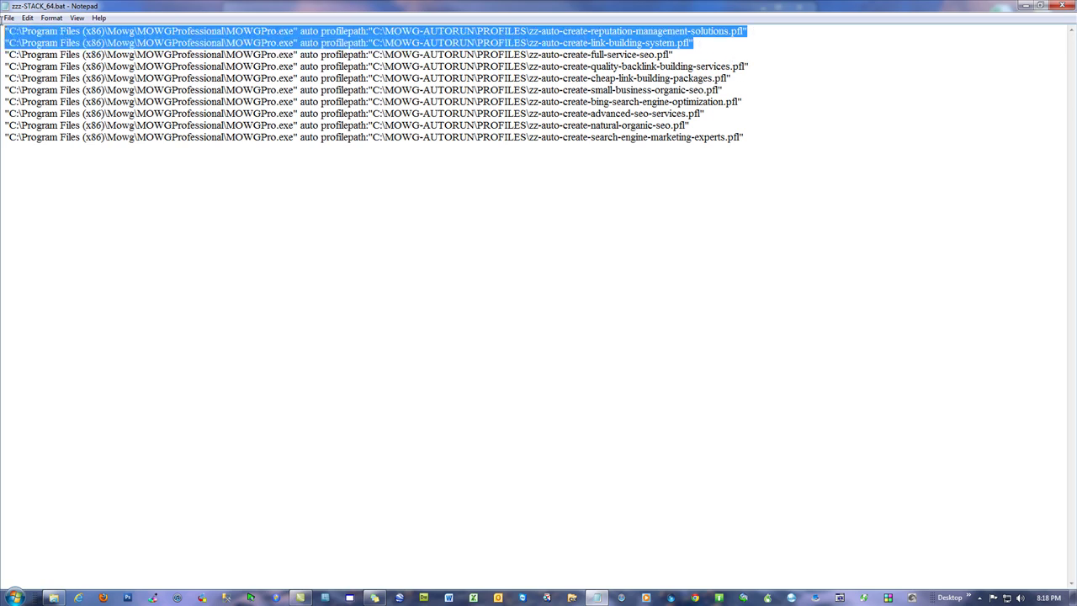
pyautogui.click(675, 196)
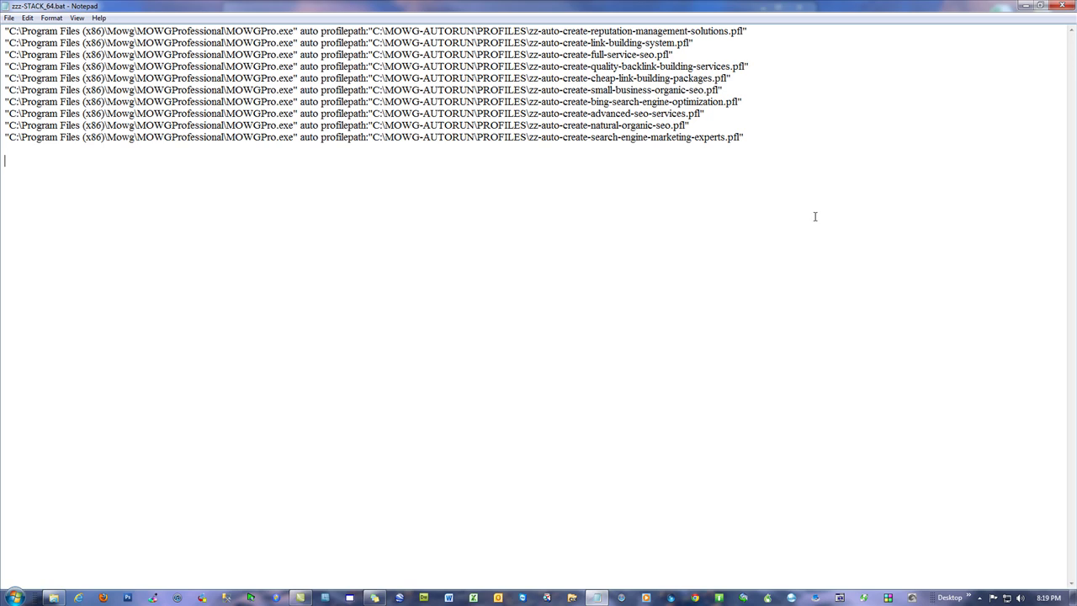
pyautogui.moveTo(745, 30); pyautogui.dragTo(521, 31)
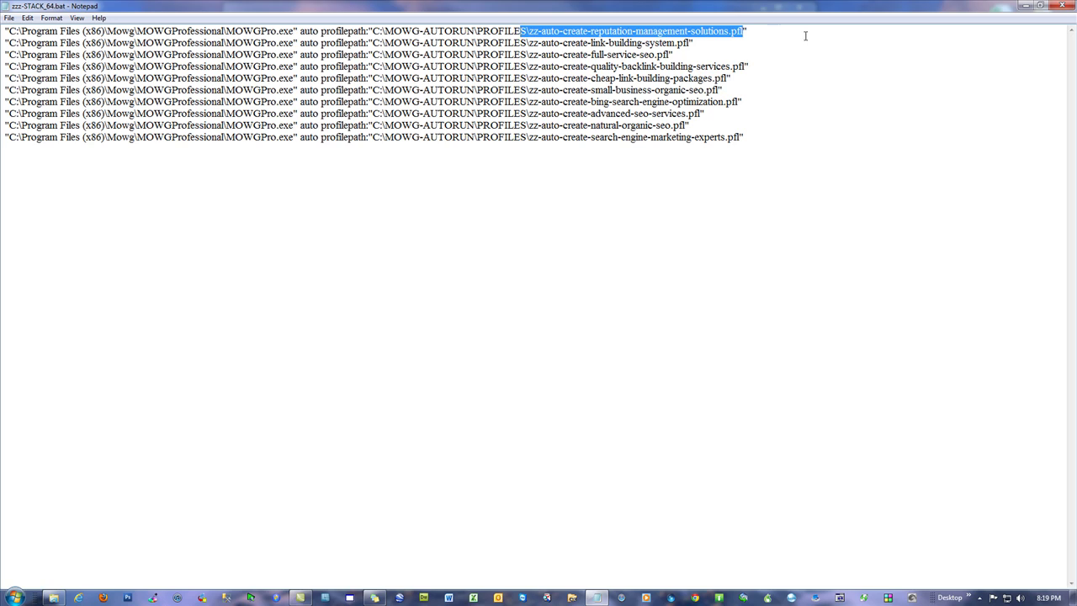
pyautogui.click(1063, 5)
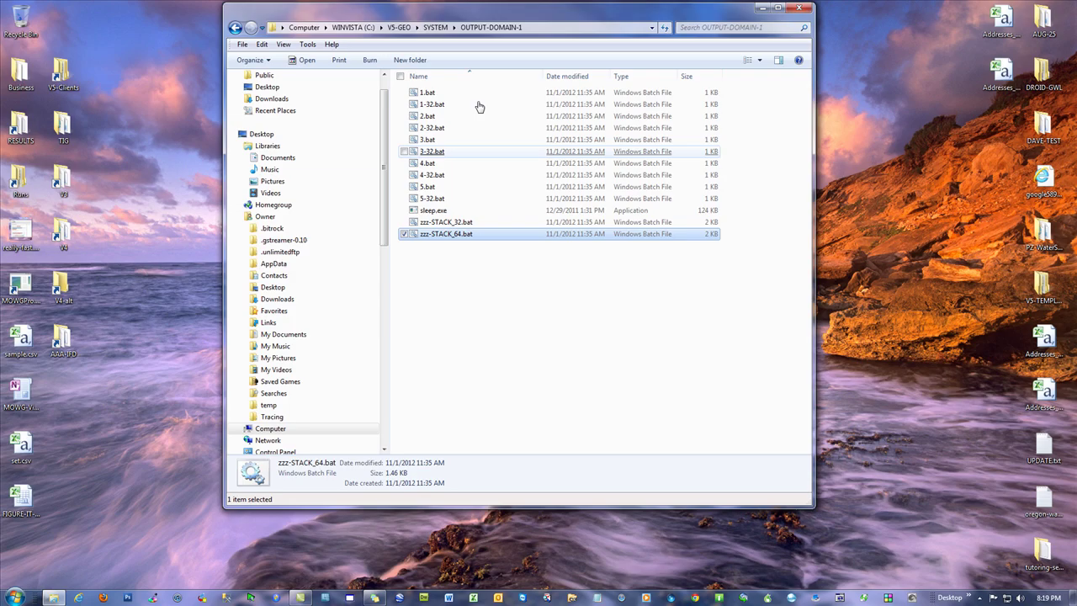
# - Go up to the V5-GEO folder, check 0-varsheet.csv and the contents of its SYSTEM subfolder, and return to V5-GEO
pyautogui.click(398, 27)
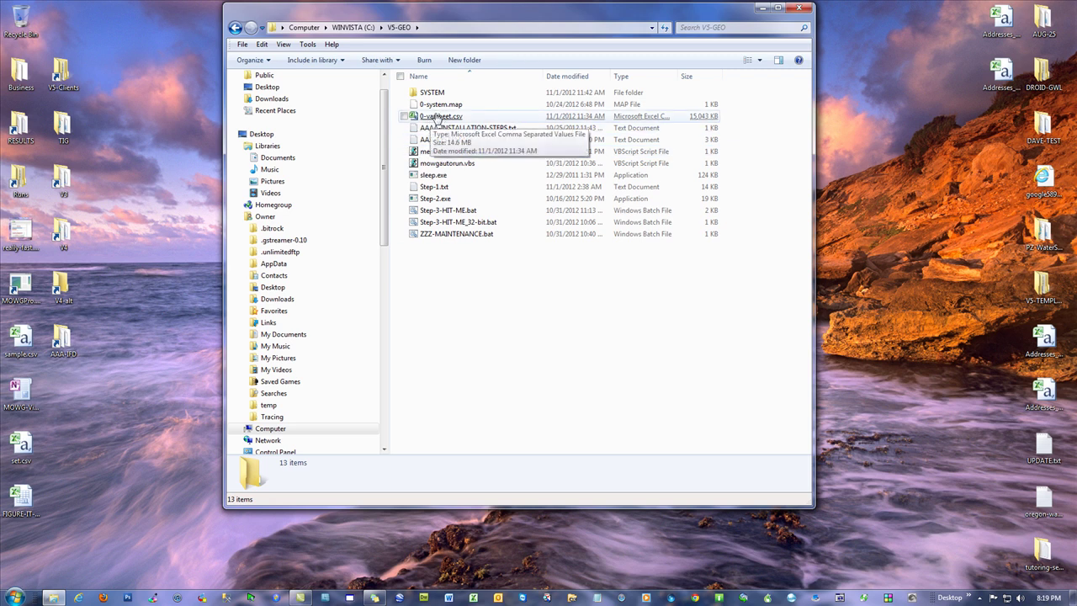
pyautogui.doubleClick(431, 92)
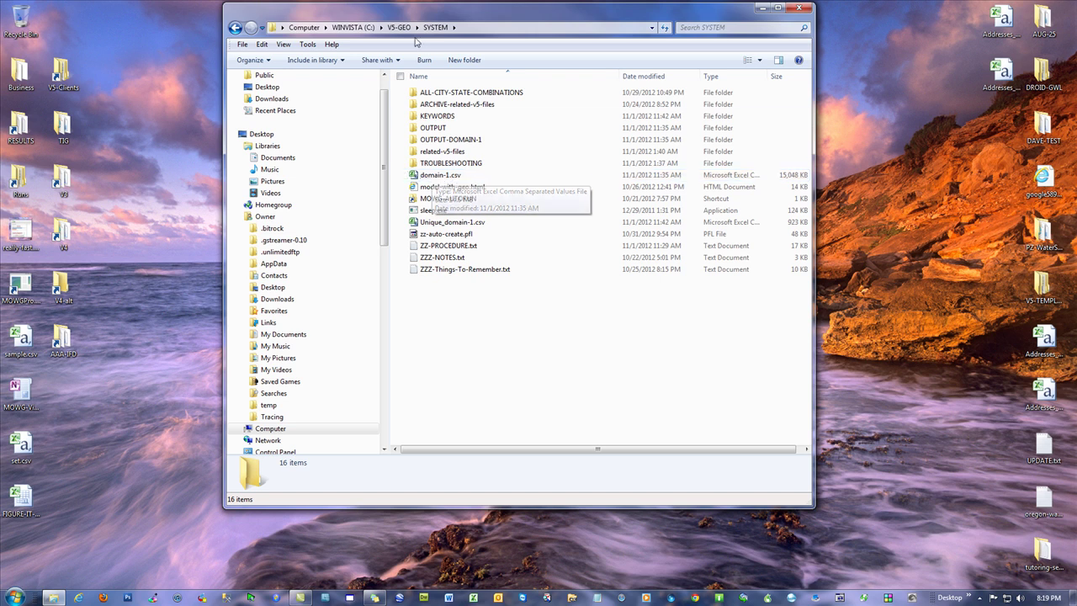
pyautogui.click(401, 27)
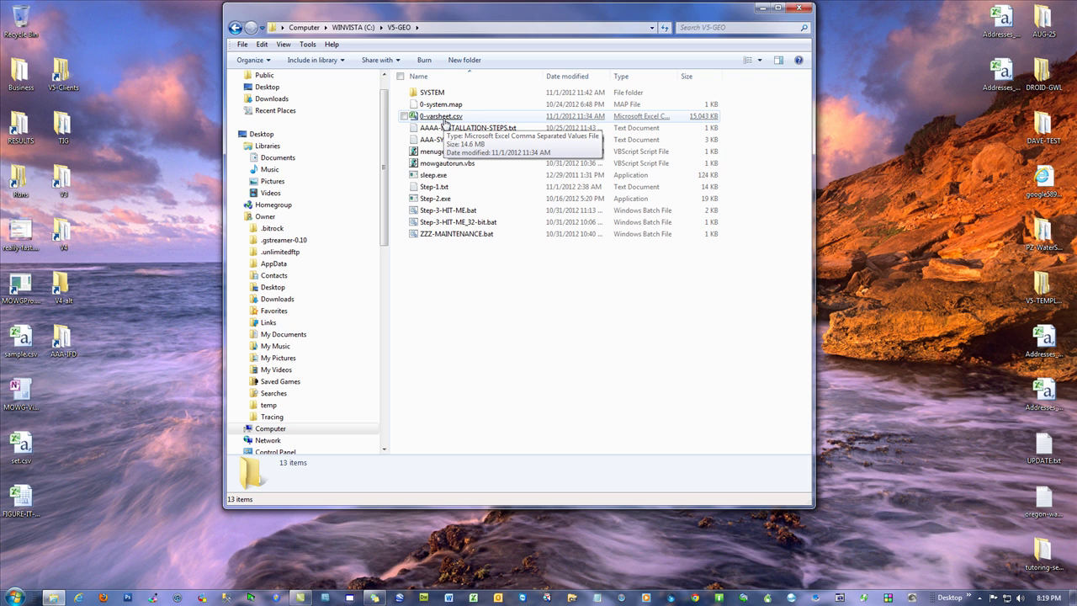
# - Reopen zzz-STACK_64.bat from V5-GEO\SYSTEM\OUTPUT-DOMAIN-1 for editing and maximize its Notepad window
pyautogui.doubleClick(431, 93)
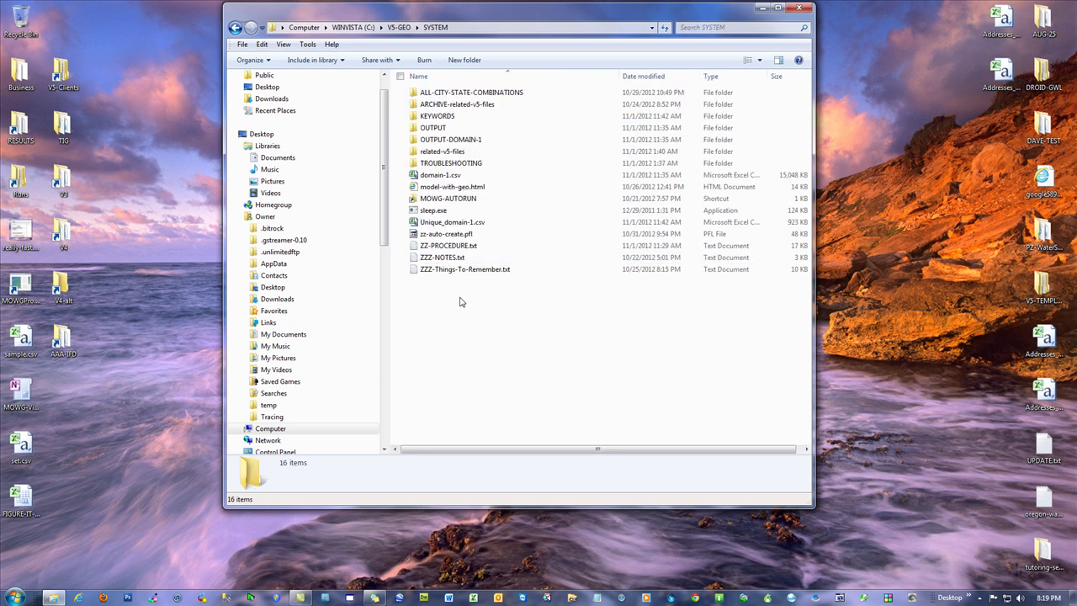
pyautogui.doubleClick(442, 140)
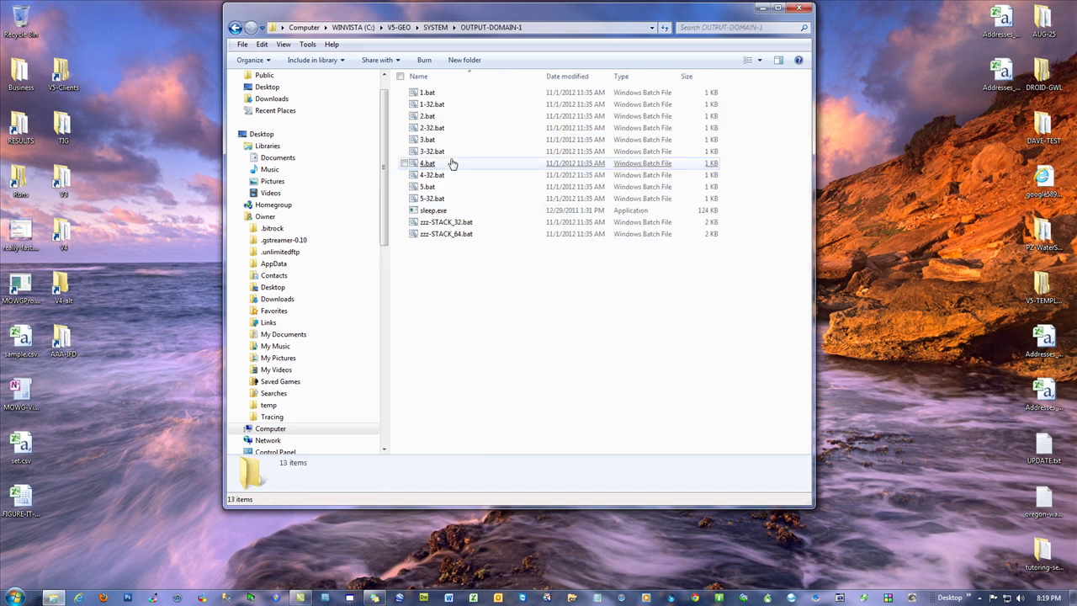
pyautogui.rightClick(437, 234)
pyautogui.click(460, 253)
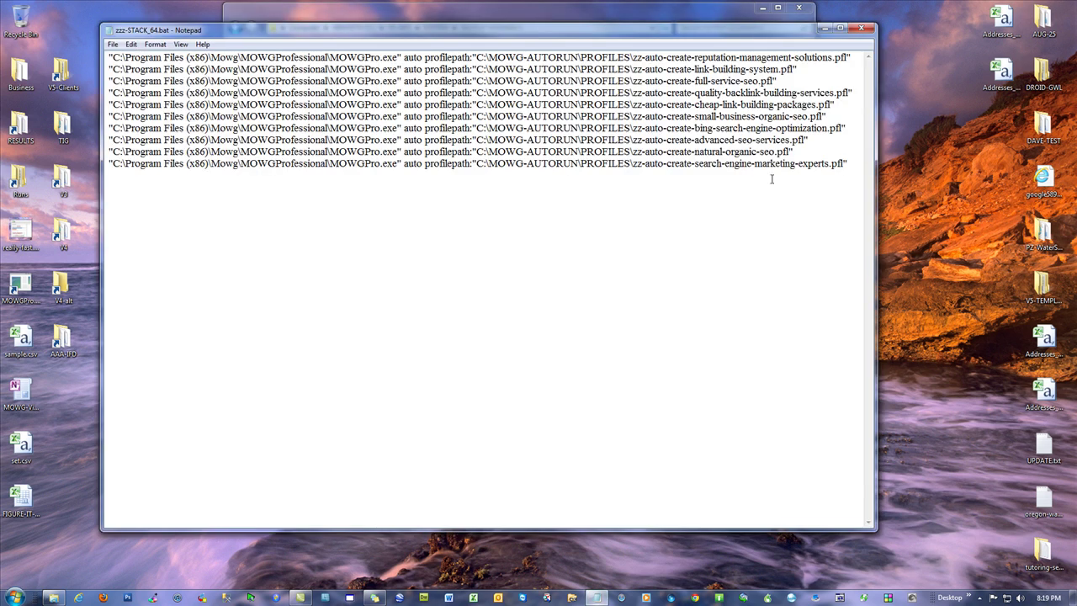
pyautogui.click(838, 30)
# - Highlight the profilepath part of the first command line and of the second in turn, and clear the selection
pyautogui.moveTo(309, 32); pyautogui.dragTo(758, 28)
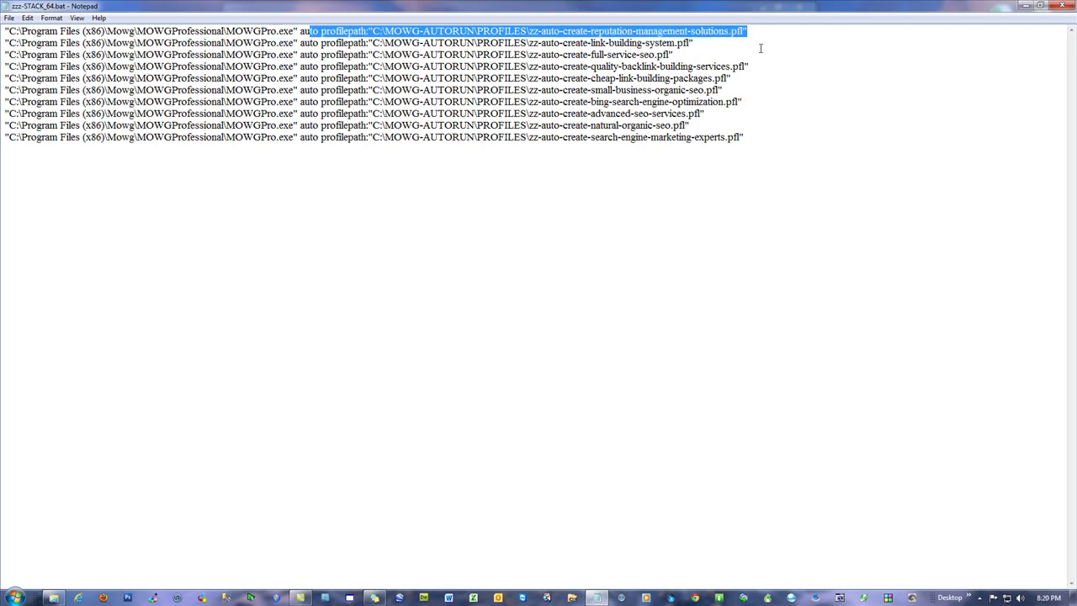
pyautogui.click(765, 32)
pyautogui.moveTo(327, 43); pyautogui.dragTo(720, 37)
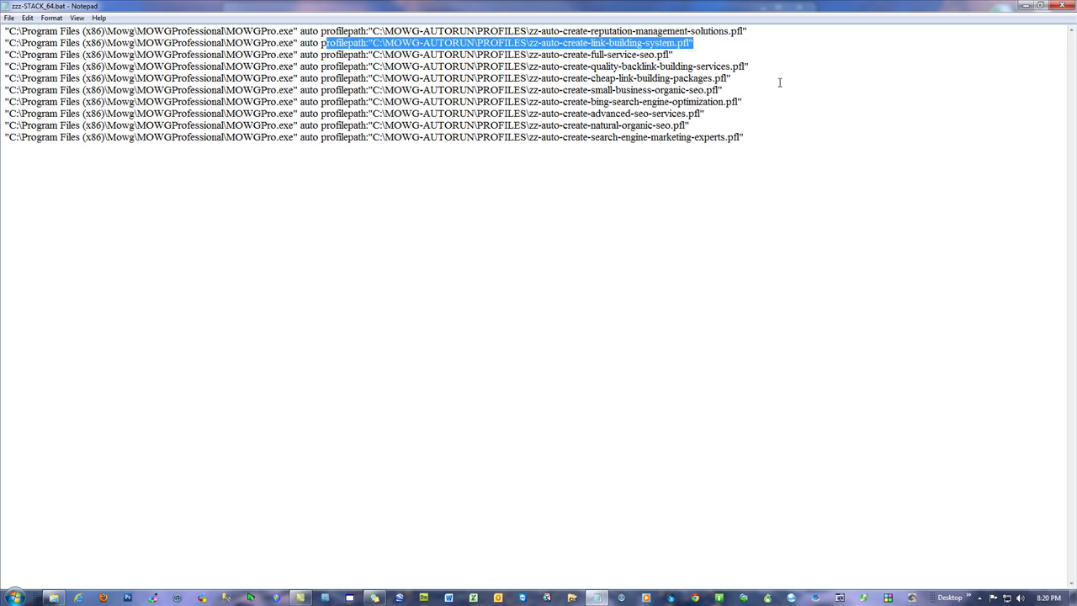
pyautogui.click(684, 252)
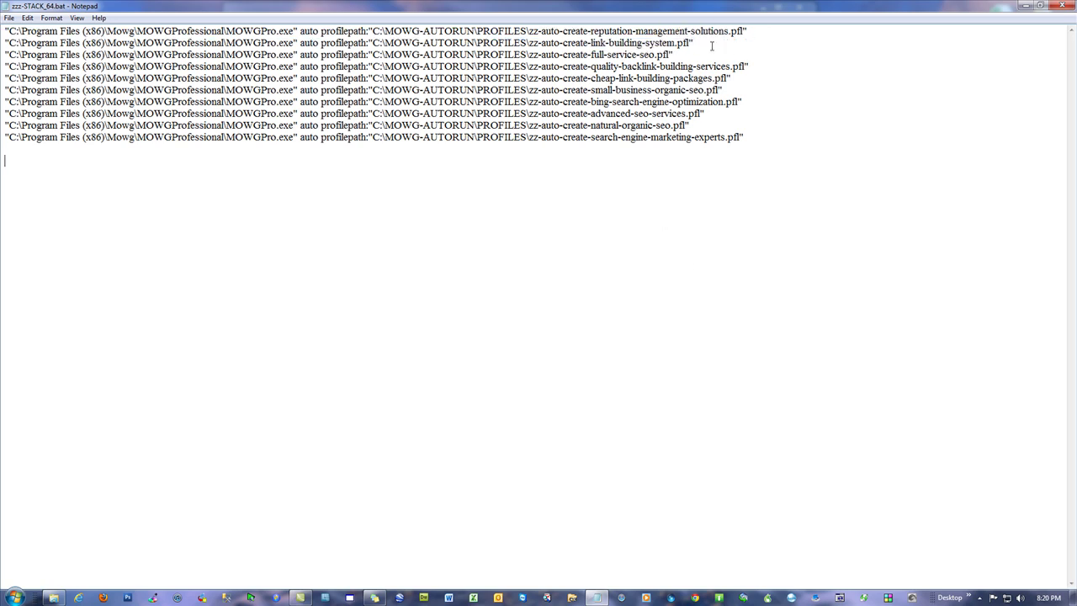
# - Alternate highlights between the reputation-management-solutions and link-building-system profile paths, ending on "-reputation-management-solutions.pfl"
pyautogui.moveTo(746, 31); pyautogui.dragTo(319, 31)
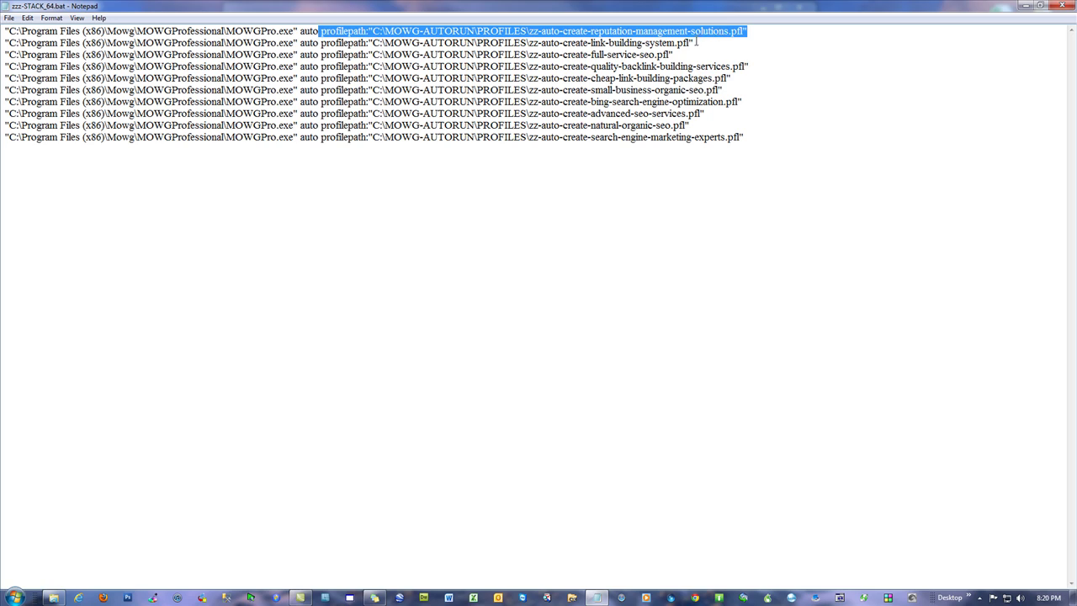
pyautogui.moveTo(697, 42); pyautogui.dragTo(393, 38)
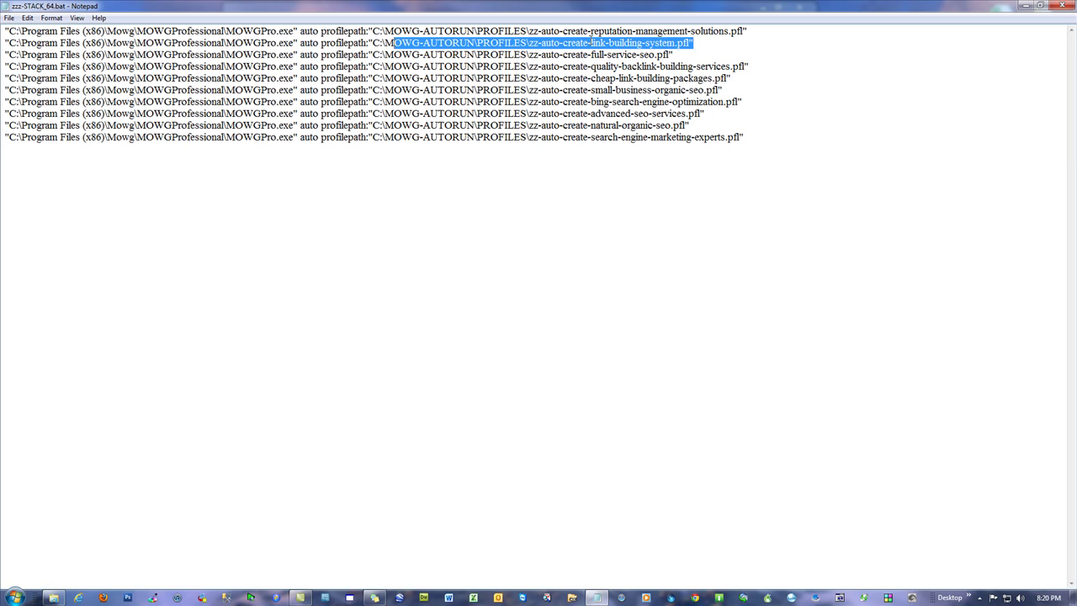
pyautogui.moveTo(765, 31); pyautogui.dragTo(490, 31)
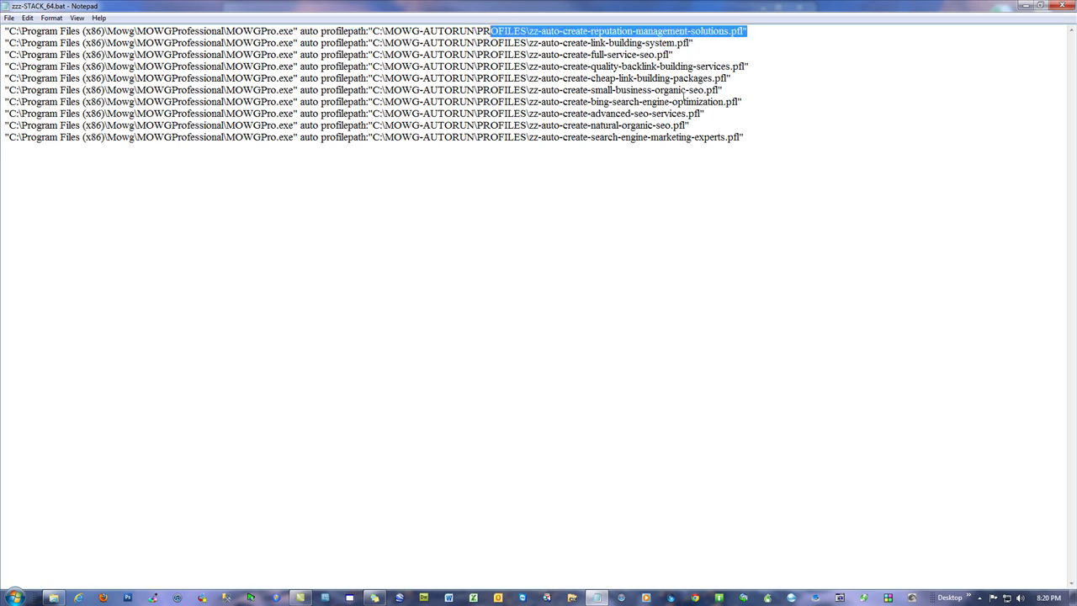
pyautogui.moveTo(697, 42); pyautogui.dragTo(500, 43)
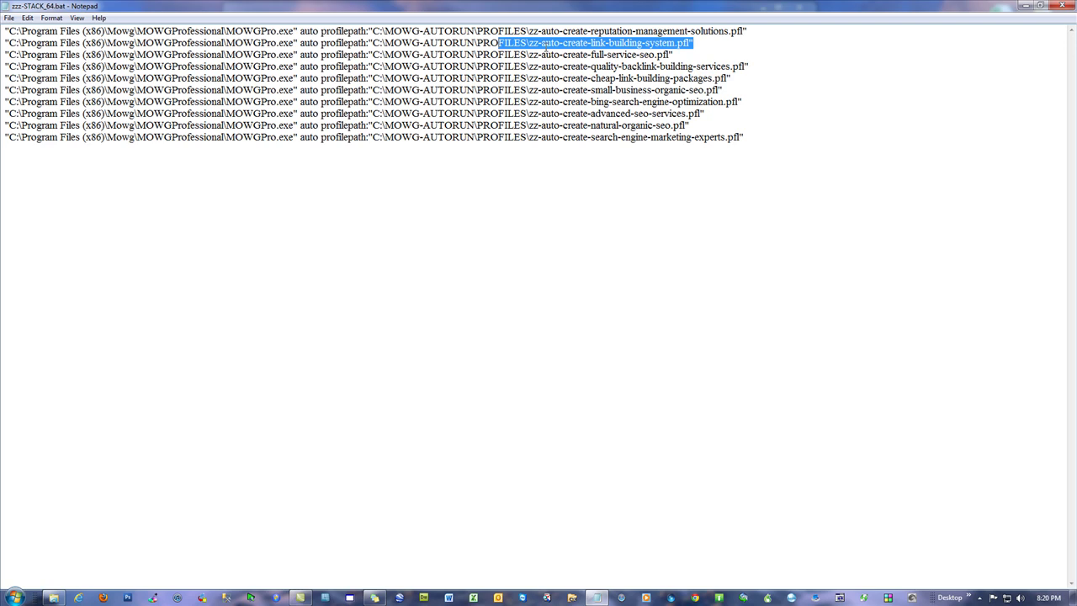
pyautogui.moveTo(747, 31); pyautogui.dragTo(587, 31)
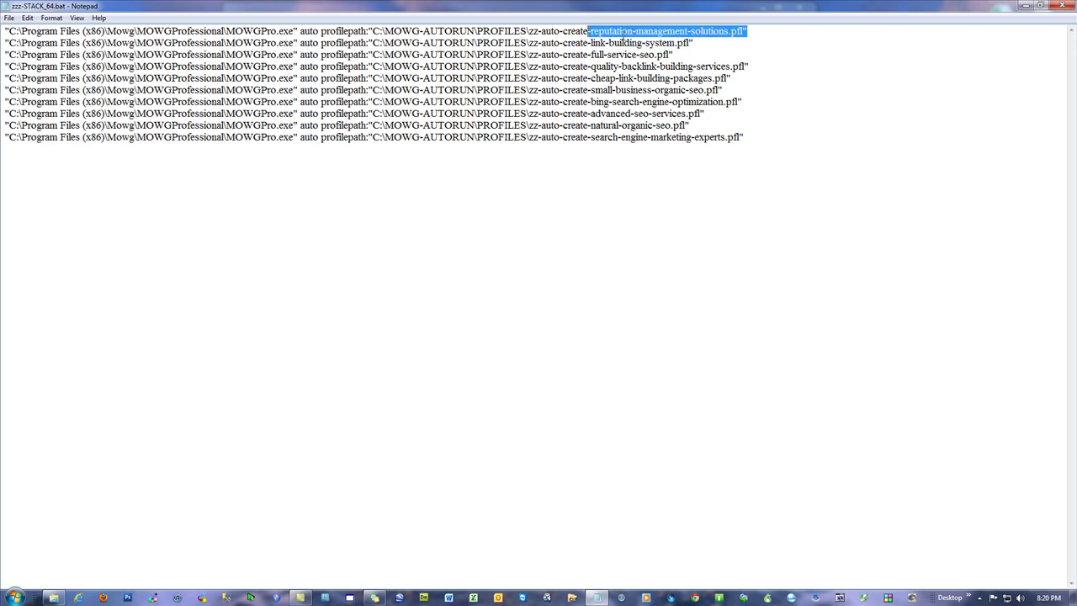
# - Highlight the profile file names in the first four command lines, including the first two together, and clear the selection
pyautogui.moveTo(674, 55); pyautogui.dragTo(483, 55)
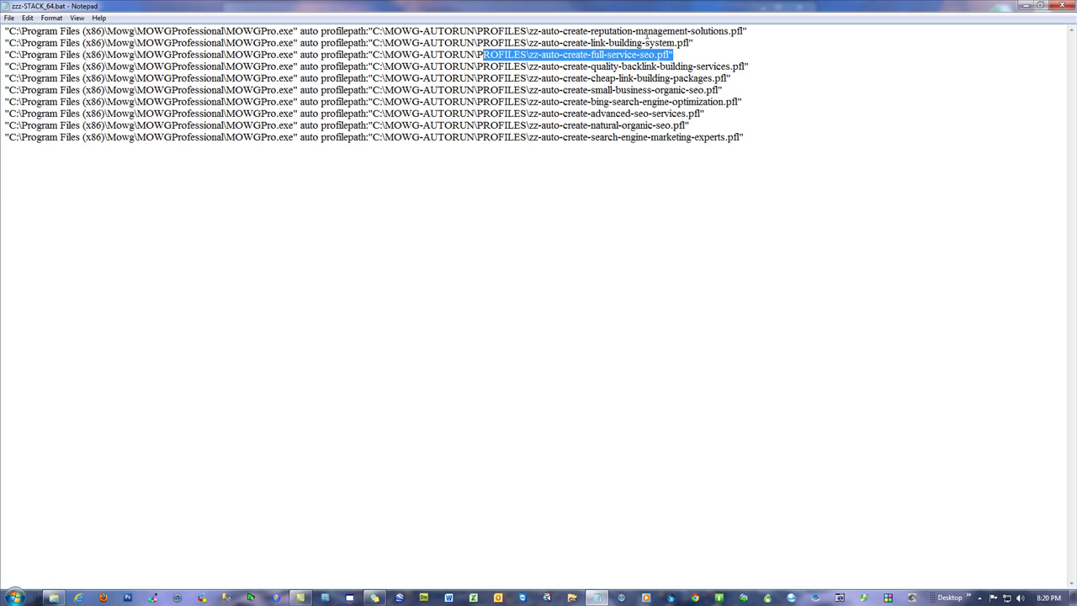
pyautogui.moveTo(695, 43); pyautogui.dragTo(547, 42)
pyautogui.moveTo(742, 32); pyautogui.dragTo(528, 31)
pyautogui.moveTo(673, 55); pyautogui.dragTo(534, 55)
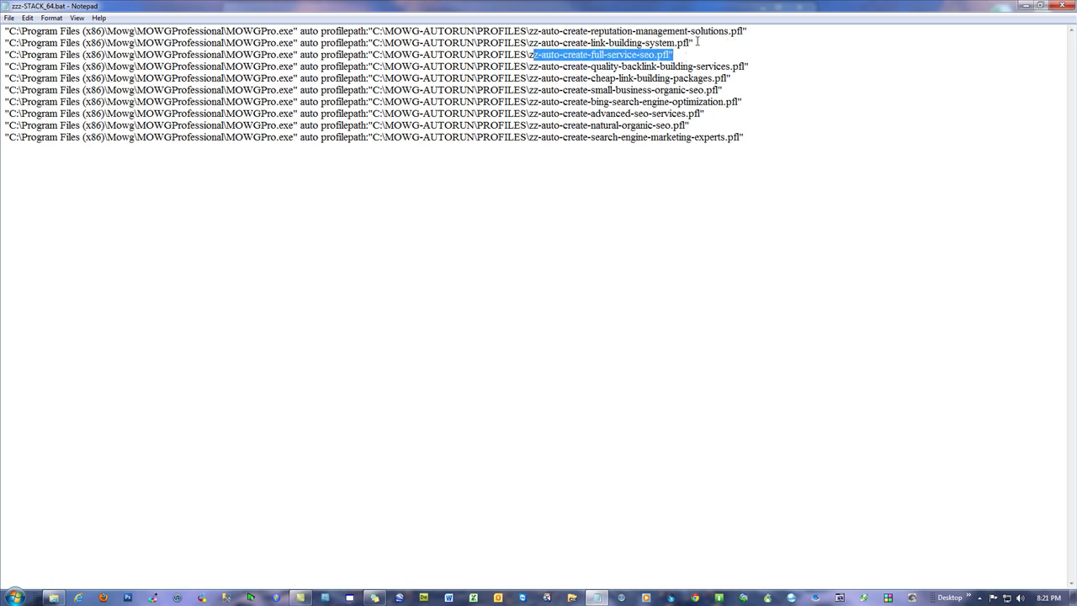
pyautogui.moveTo(697, 42); pyautogui.dragTo(580, 32)
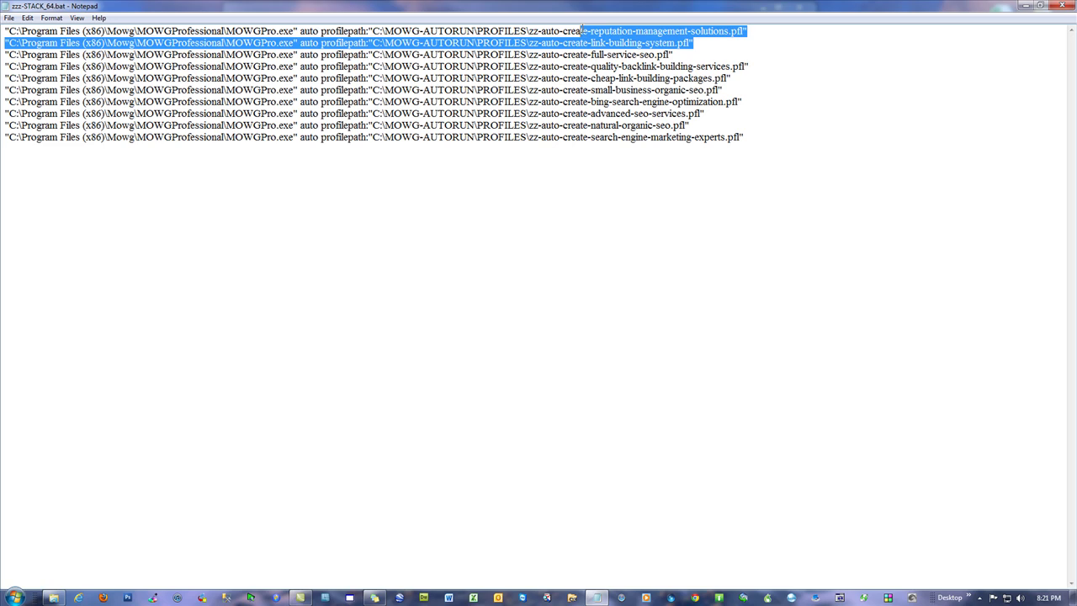
pyautogui.moveTo(752, 66); pyautogui.dragTo(627, 66)
pyautogui.click(733, 243)
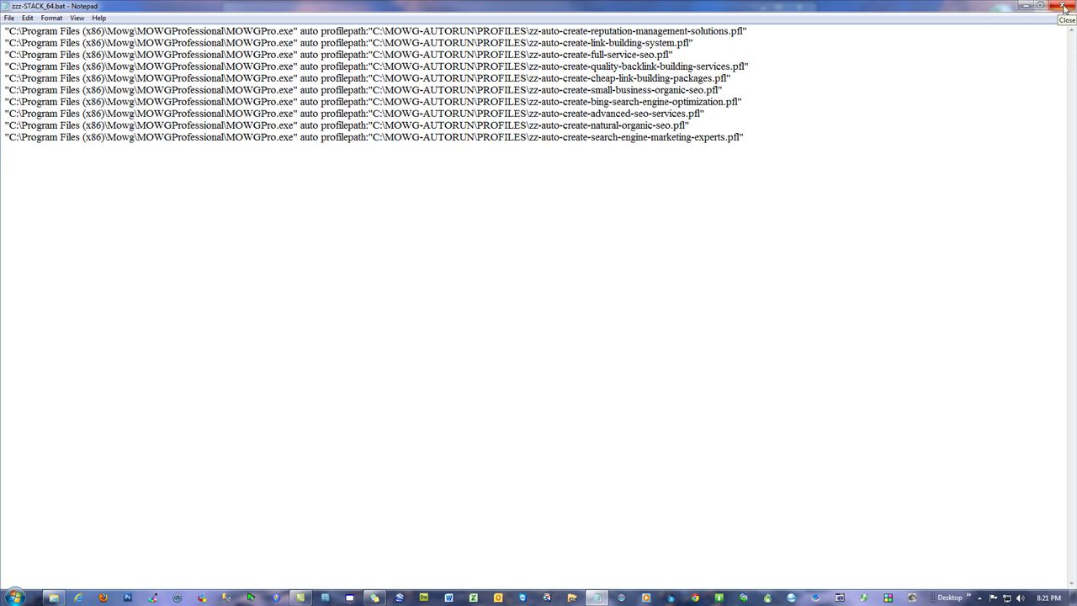
# - Highlight all ten command lines twice, and highlight only the last three, from advanced-seo-services to search-engine-marketing-experts
pyautogui.moveTo(757, 137); pyautogui.dragTo(2, 31)
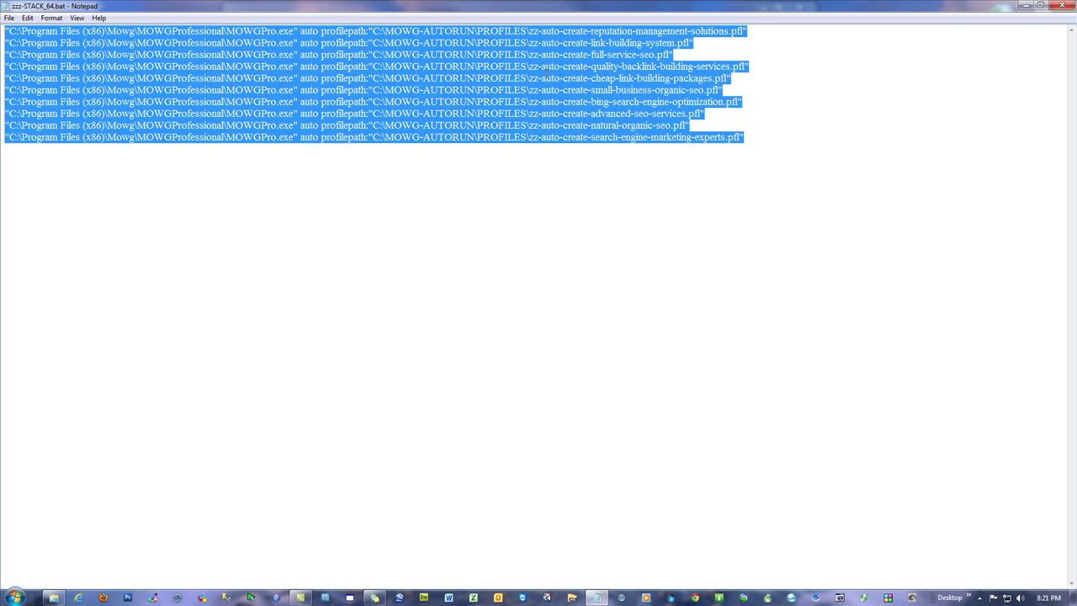
pyautogui.click(770, 138)
pyautogui.moveTo(759, 137); pyautogui.dragTo(7, 25)
pyautogui.click(766, 138)
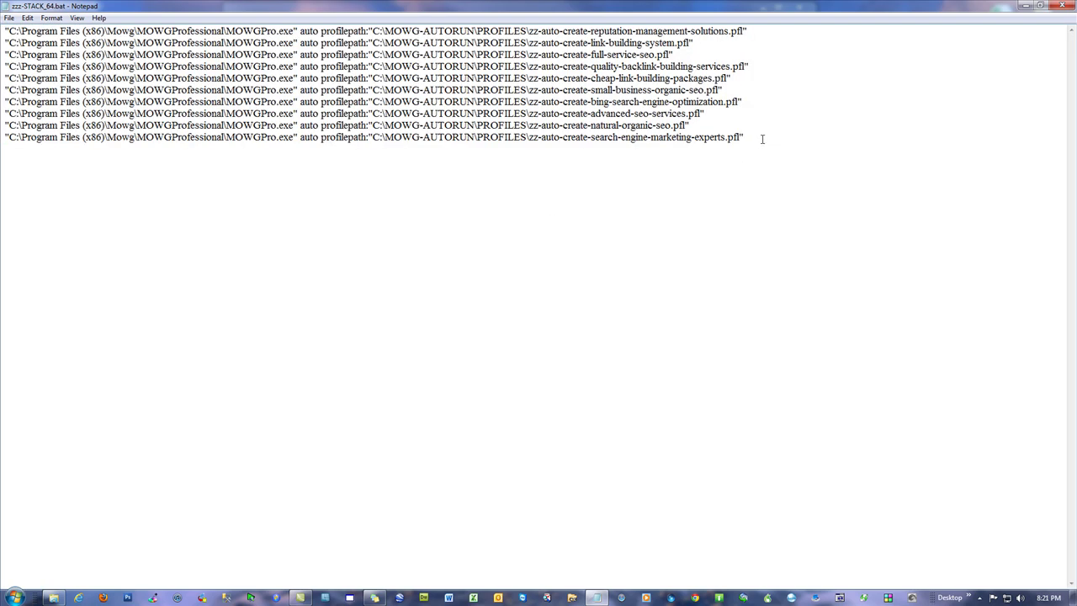
pyautogui.moveTo(762, 137); pyautogui.dragTo(3, 113)
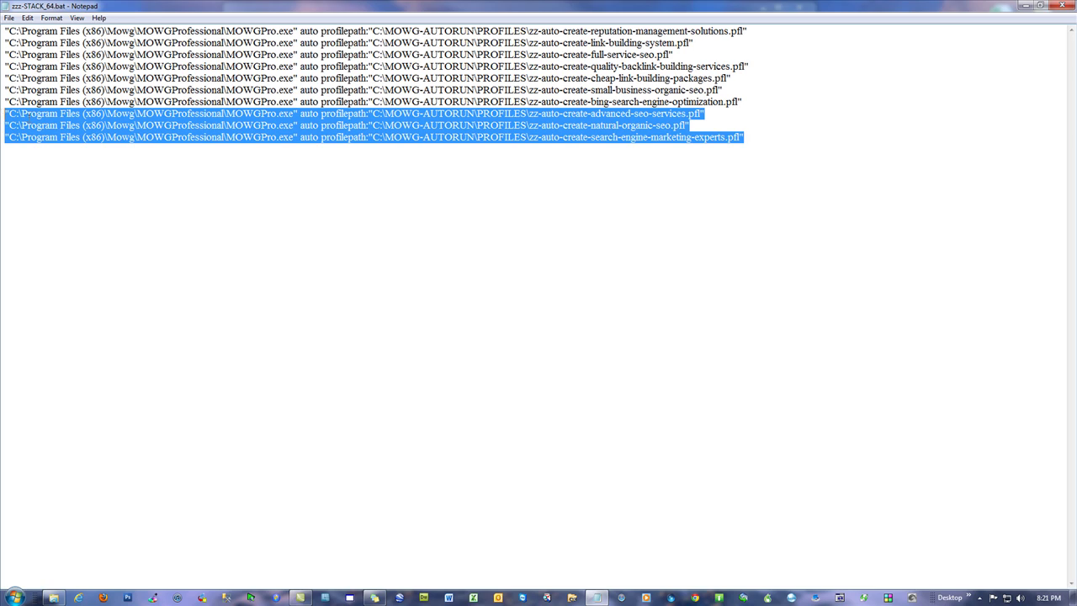
# - Clear the highlight, highlight the last six command lines from cheap-link-building-packages to search-engine-marketing-experts, and clear it again
pyautogui.click(803, 177)
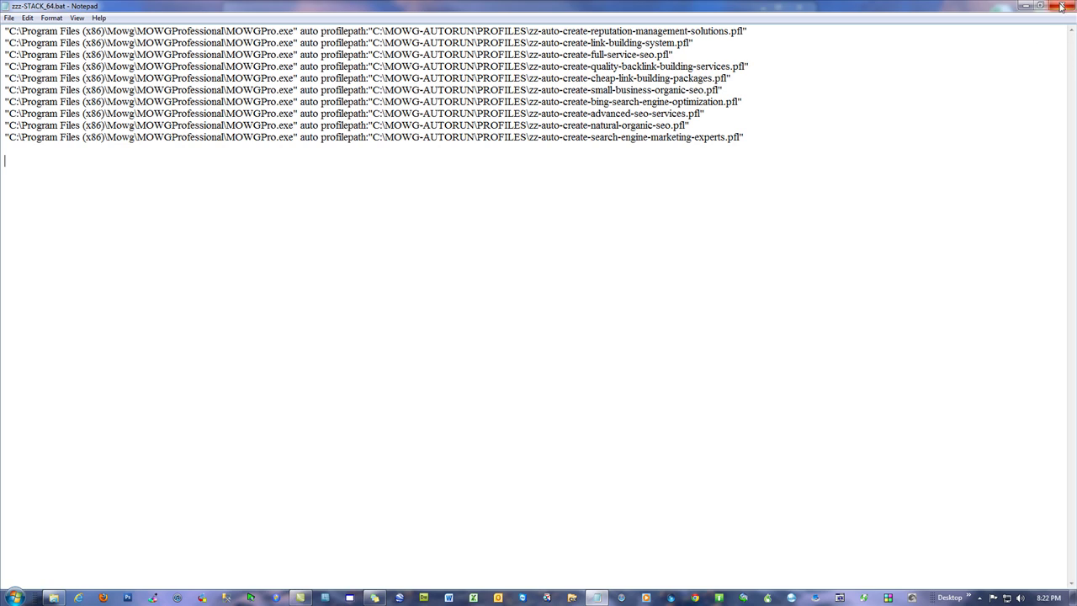
pyautogui.moveTo(745, 137); pyautogui.dragTo(3, 77)
pyautogui.click(721, 28)
# - Highlight the first two command lines, the third and fourth, and the fifth and sixth profile names in turn, and close zzz-STACK_64.bat
pyautogui.moveTo(693, 43); pyautogui.dragTo(2, 31)
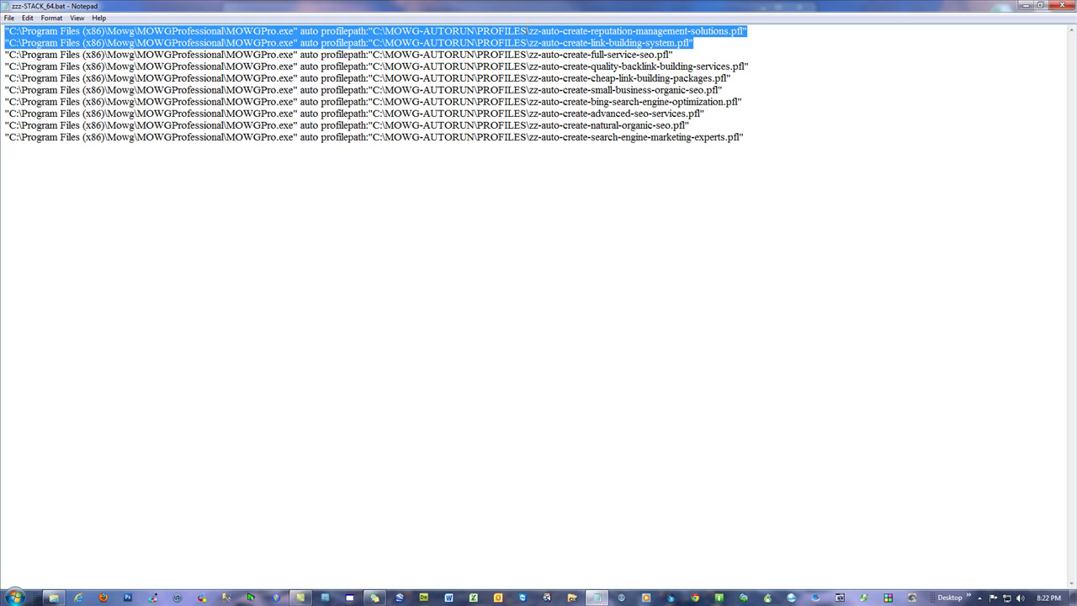
pyautogui.moveTo(761, 66); pyautogui.dragTo(6, 56)
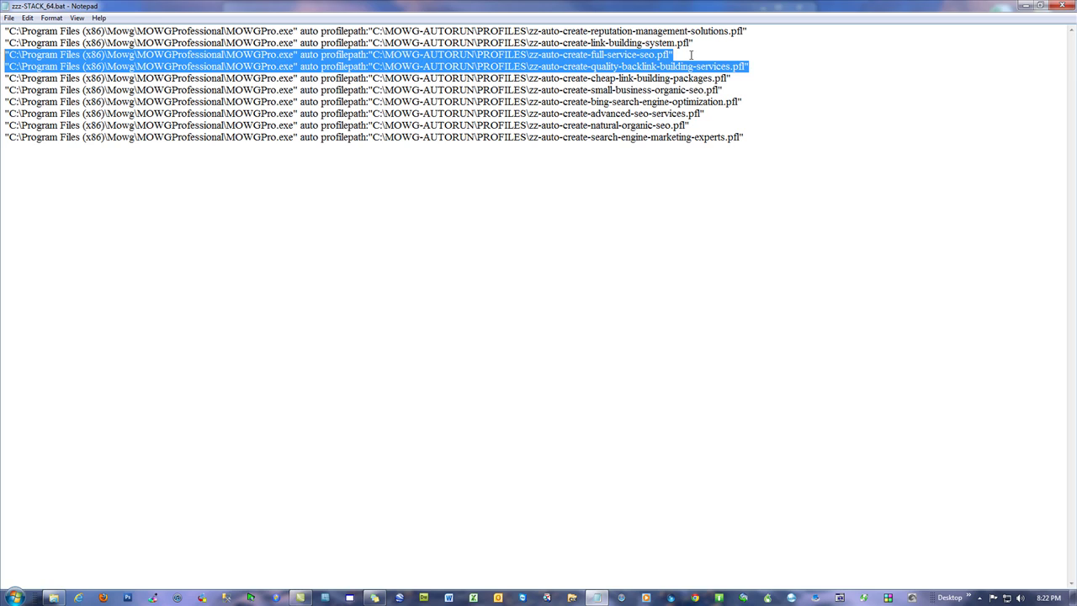
pyautogui.moveTo(757, 90); pyautogui.dragTo(521, 78)
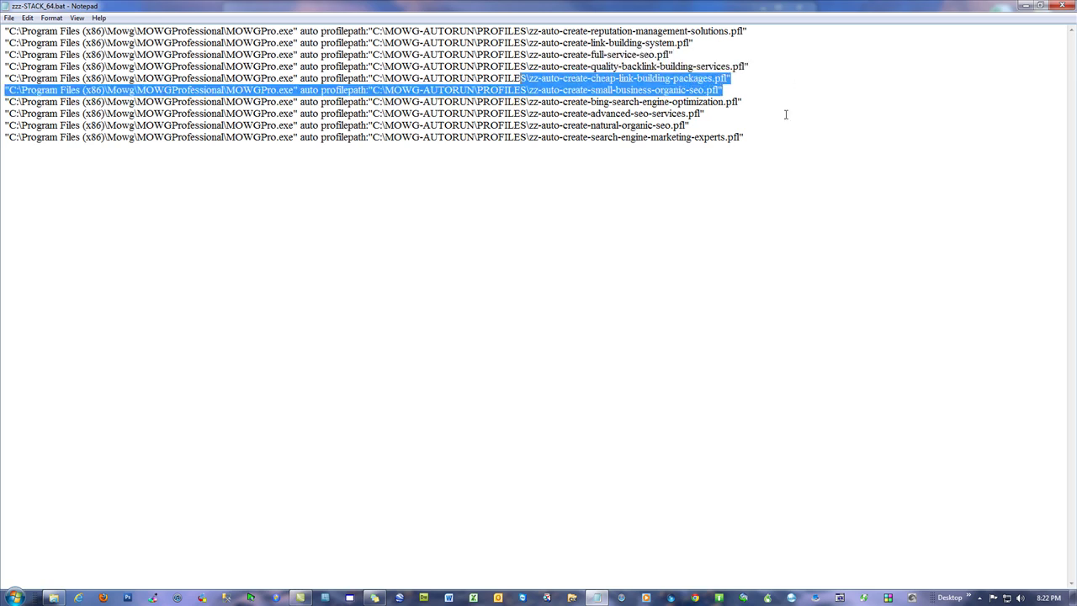
pyautogui.click(808, 135)
pyautogui.click(1069, 5)
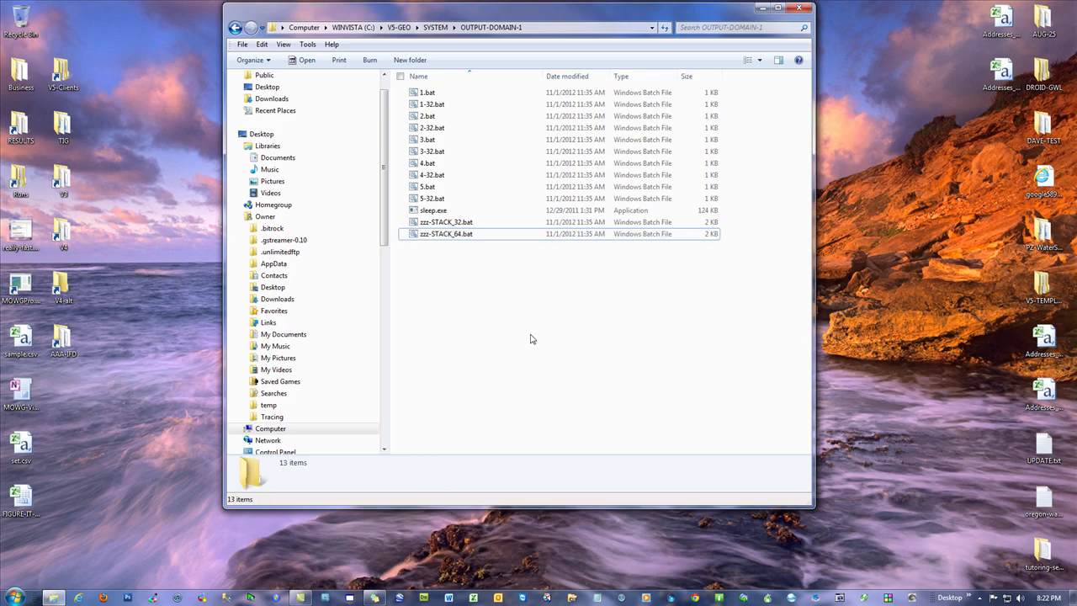
# - Open zzz-STACK_32.bat for editing to view its 32-bit profile paths, close it and deselect the file
pyautogui.rightClick(419, 221)
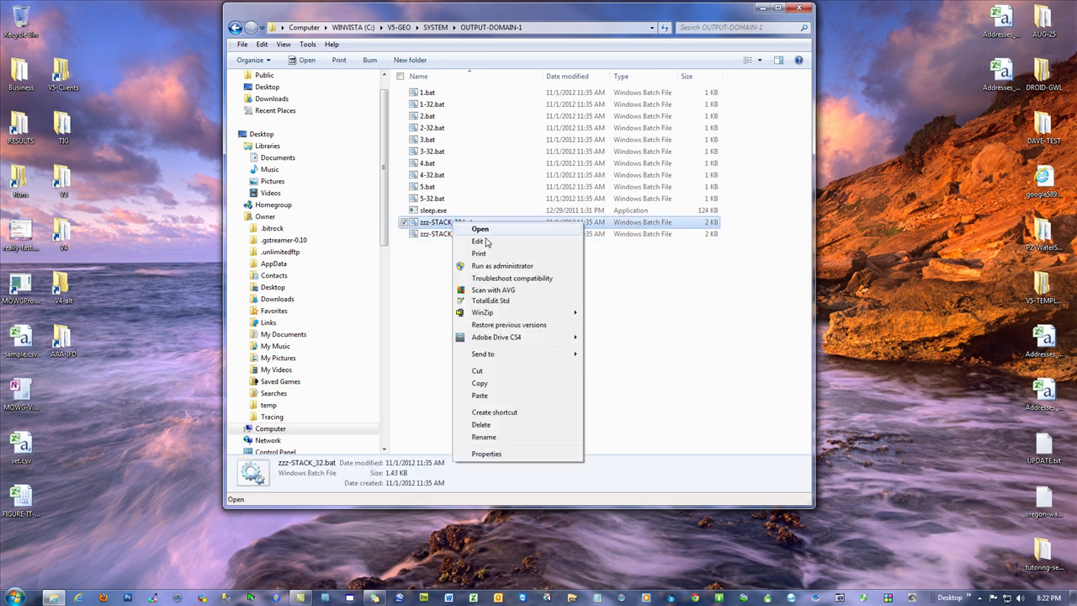
pyautogui.click(500, 239)
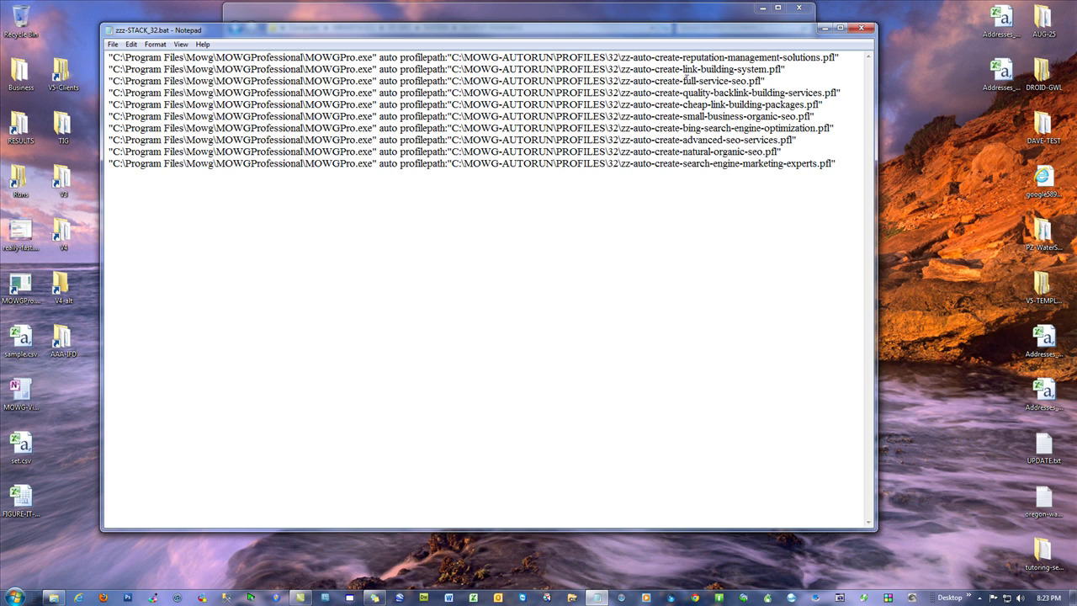
pyautogui.click(868, 32)
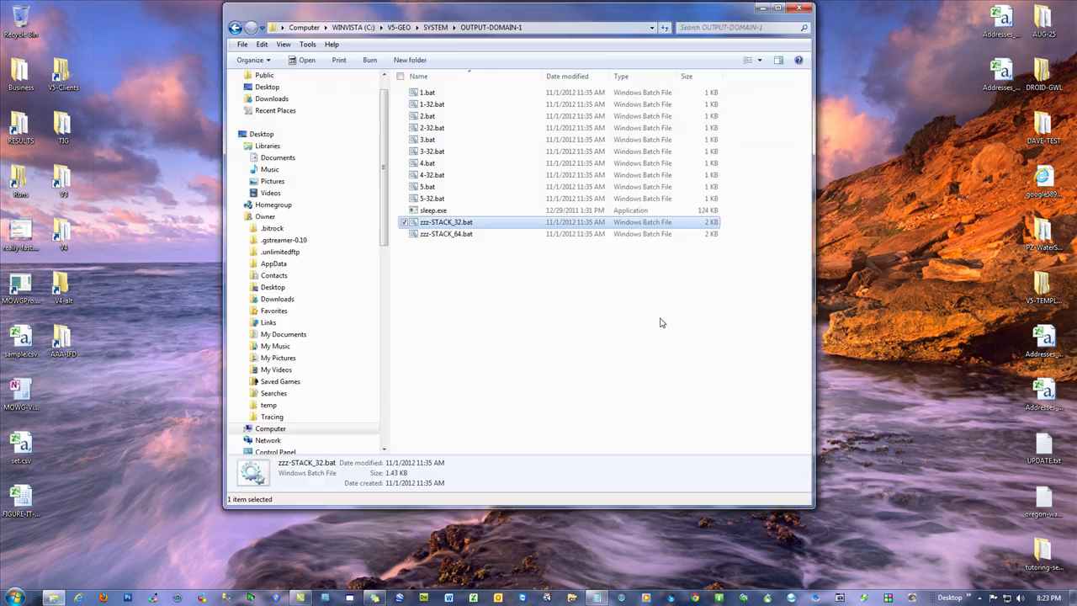
pyautogui.click(524, 281)
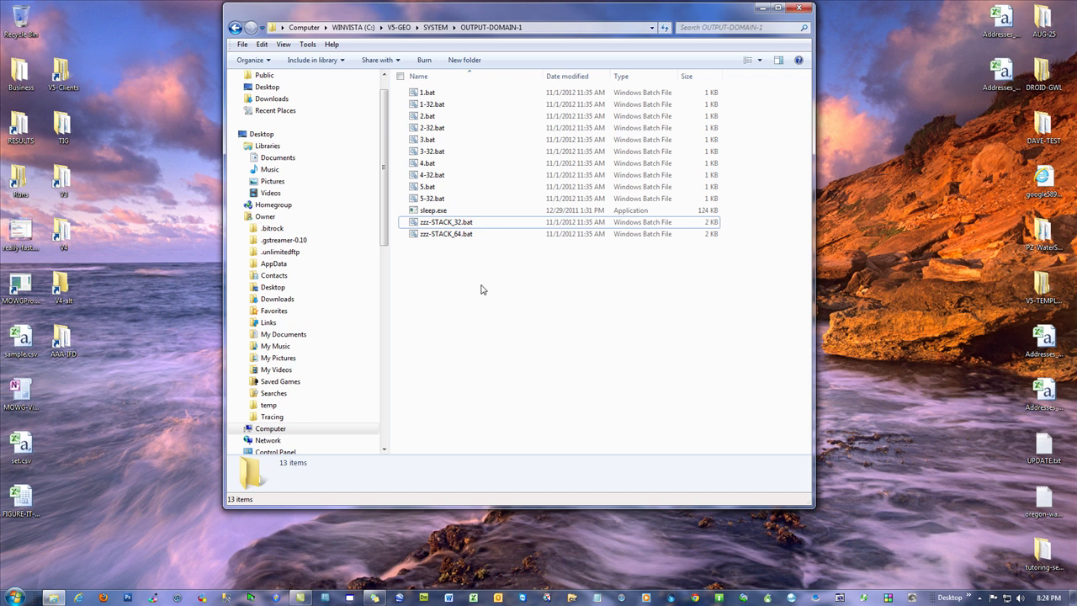
# - Open zzz-STACK_64.bat for editing, highlight the first two profile commands and all ten lines in turn, and close the file
pyautogui.click(458, 238)
pyautogui.rightClick(457, 238)
pyautogui.click(502, 259)
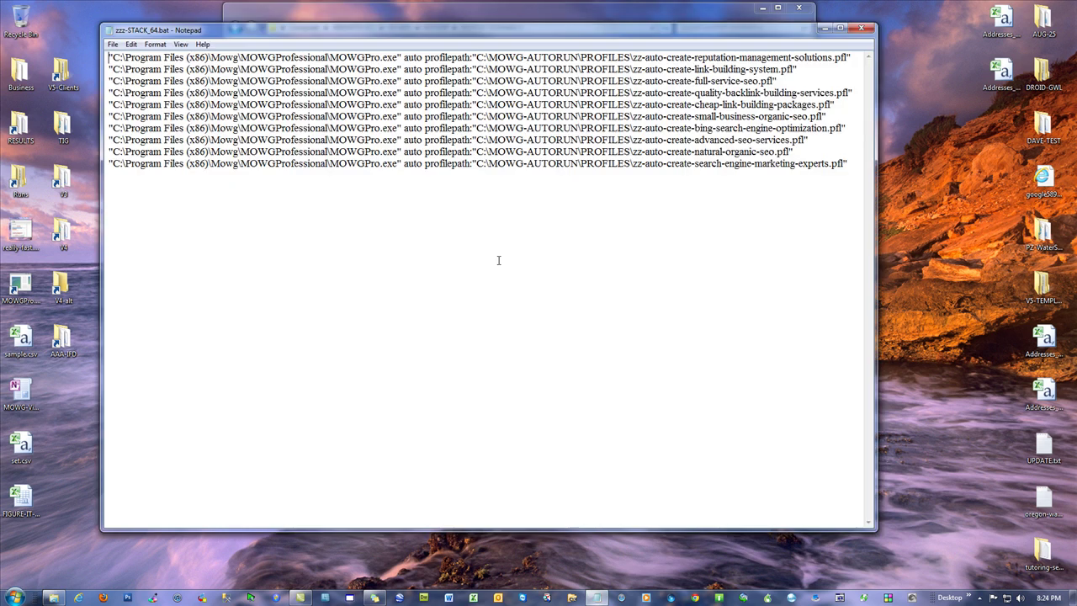
pyautogui.moveTo(797, 69); pyautogui.dragTo(613, 56)
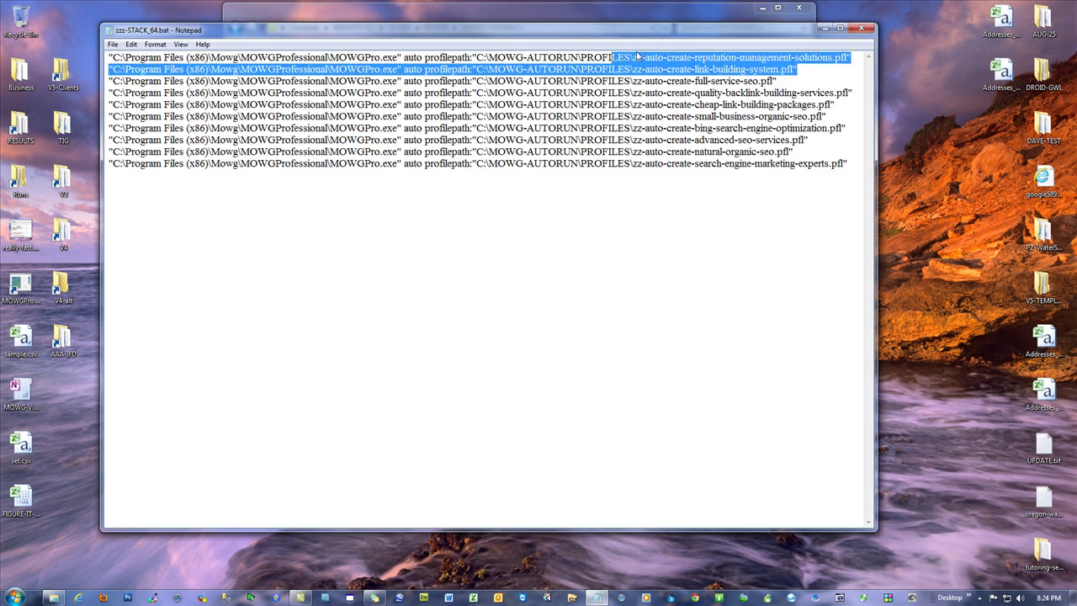
pyautogui.click(827, 239)
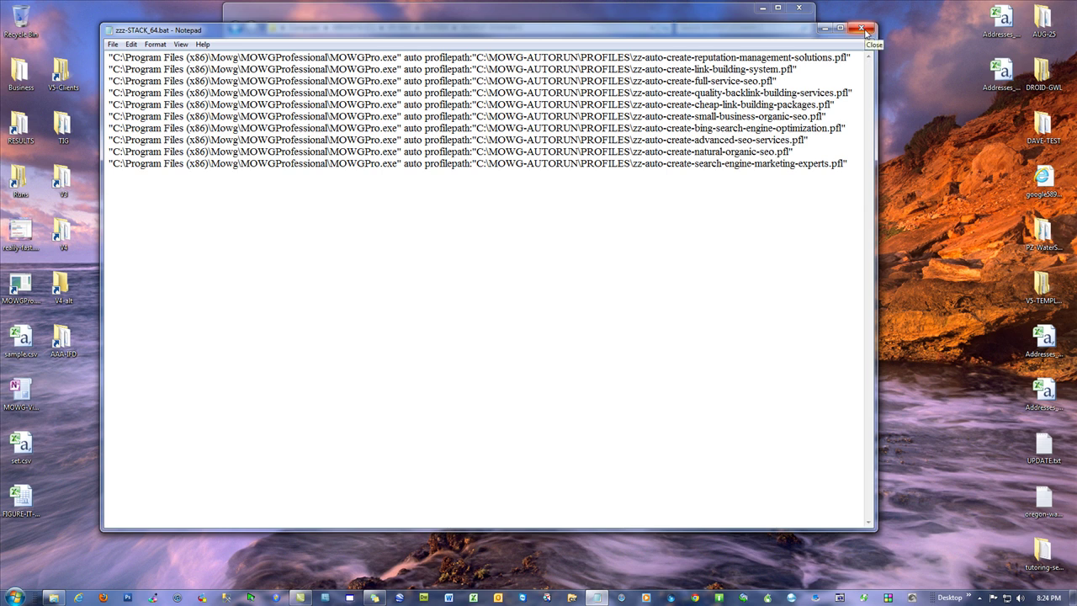
pyautogui.moveTo(849, 165); pyautogui.dragTo(105, 52)
pyautogui.click(668, 228)
pyautogui.click(862, 29)
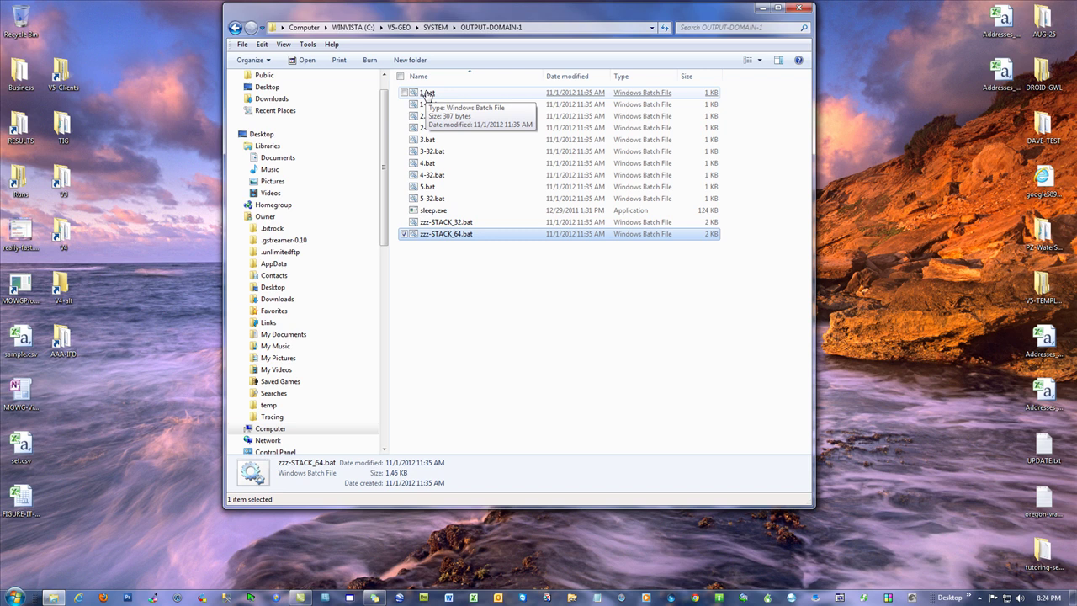
# - Move the OUTPUT-DOMAIN-1 window aside to reveal the desktop shortcuts, move it back and deselect the batch file
pyautogui.moveTo(409, 14); pyautogui.dragTo(770, 200)
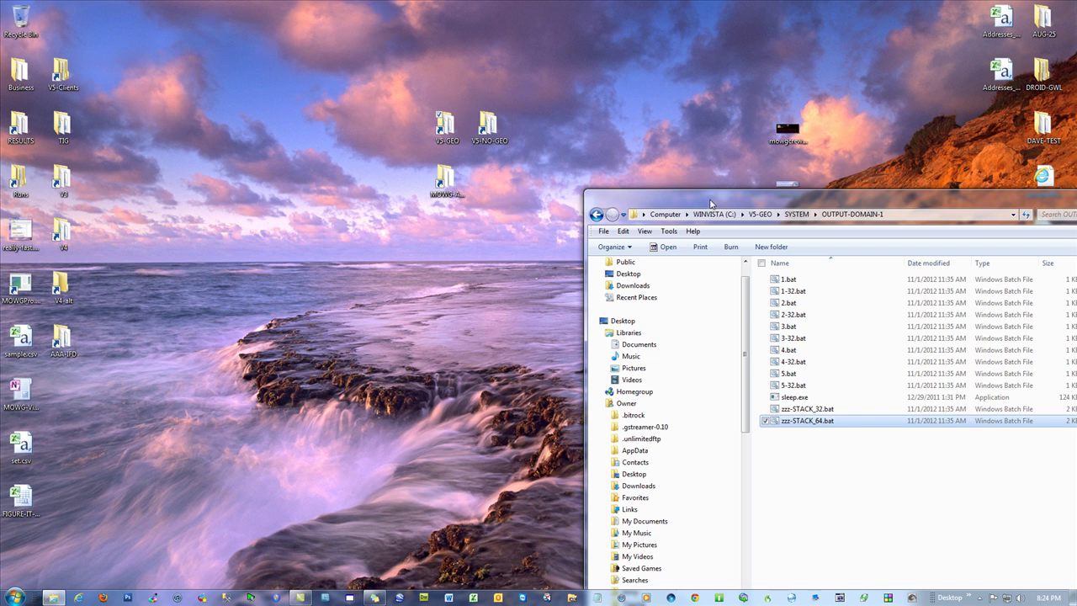
pyautogui.moveTo(710, 203); pyautogui.dragTo(307, 50)
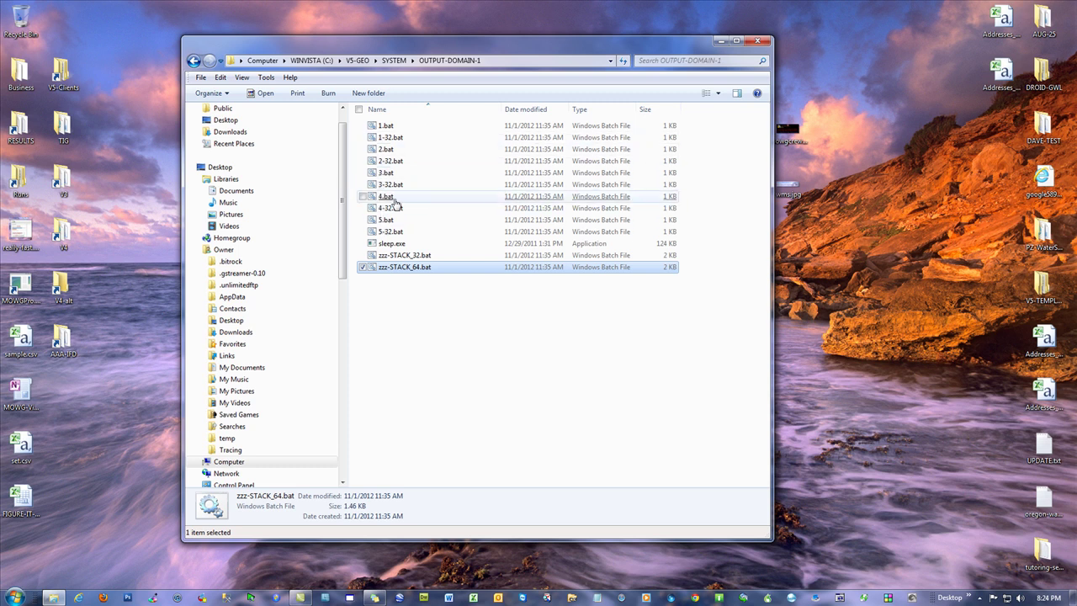
pyautogui.click(428, 337)
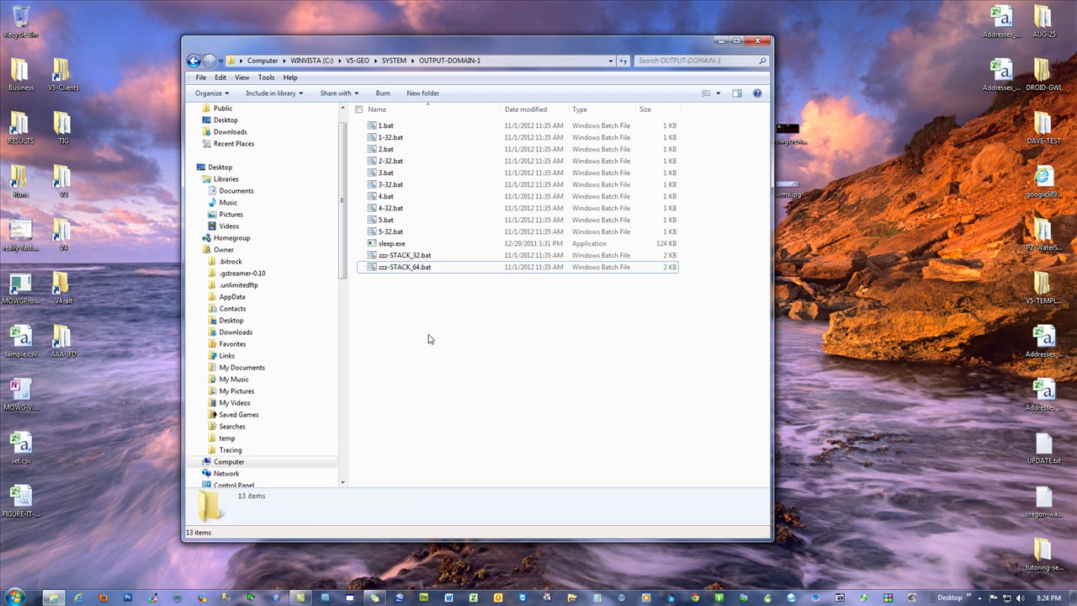
# - Go up to the V5-GEO folder to view its files and return through SYSTEM to OUTPUT-DOMAIN-1
pyautogui.click(358, 60)
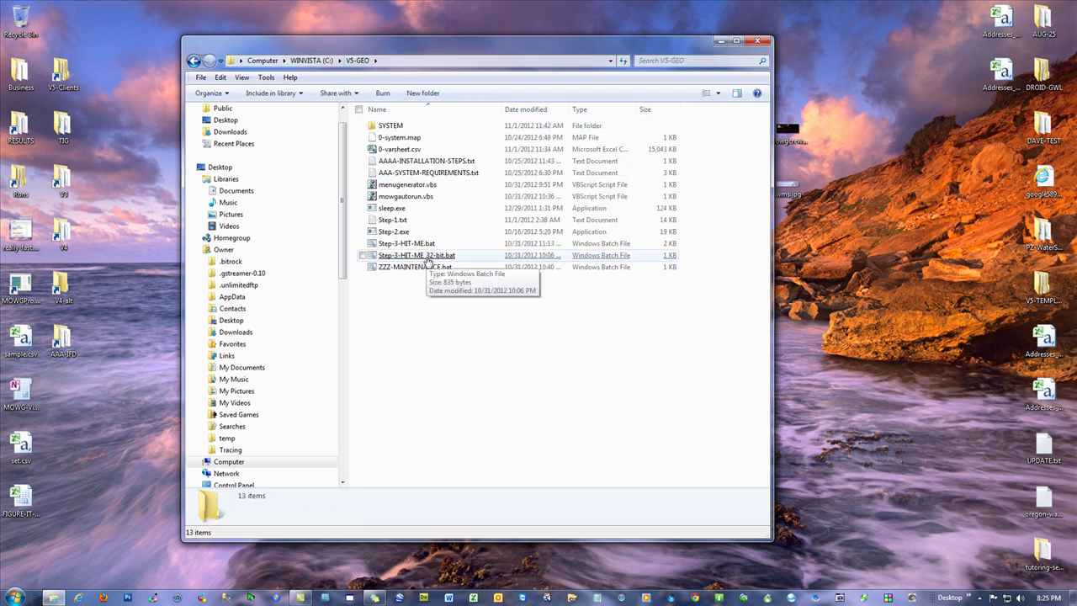
pyautogui.doubleClick(392, 127)
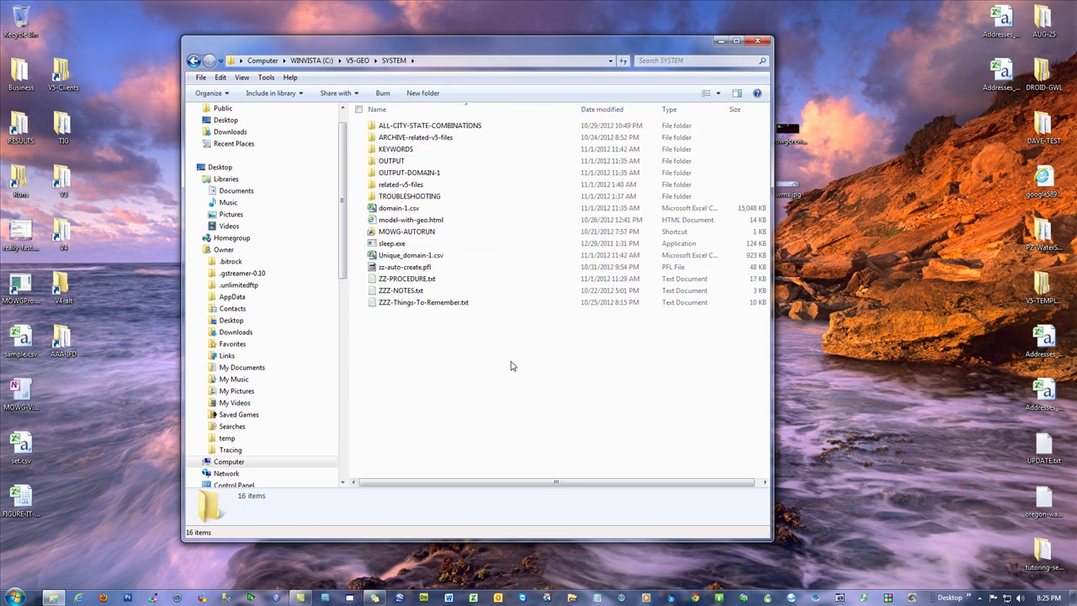
pyautogui.doubleClick(416, 177)
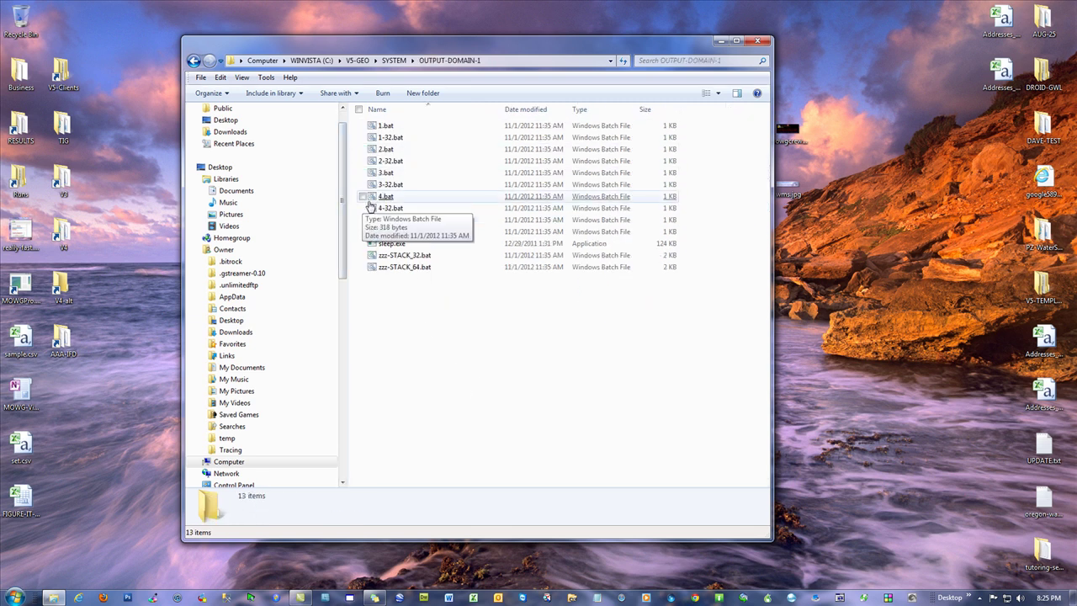
# - Open 1.bat for editing, highlight its two MOWGPro command lines together and clear the selection
pyautogui.rightClick(390, 128)
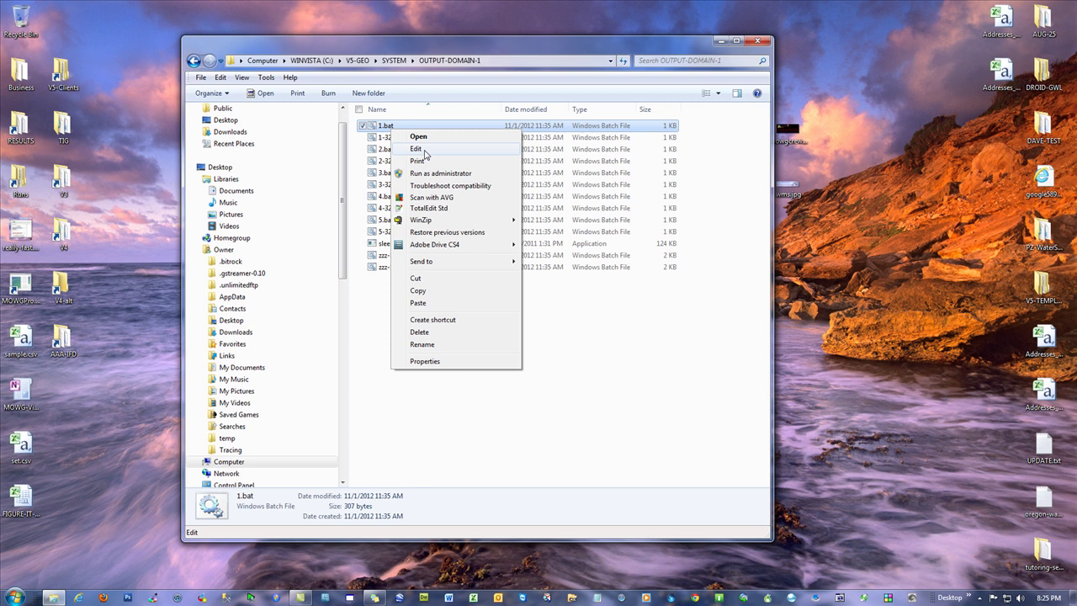
pyautogui.click(416, 149)
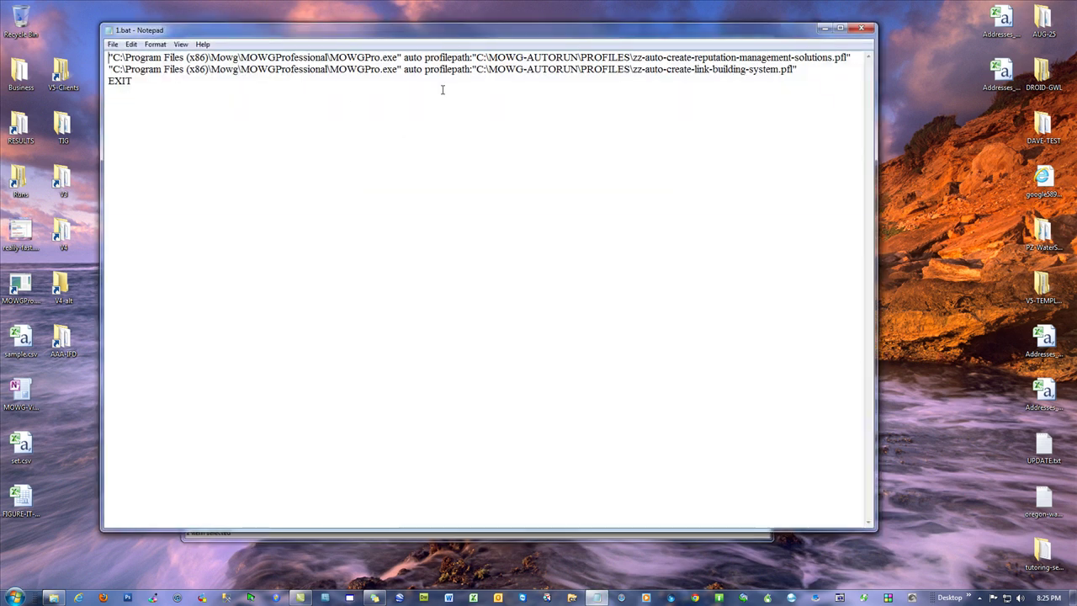
pyautogui.moveTo(818, 69); pyautogui.dragTo(109, 57)
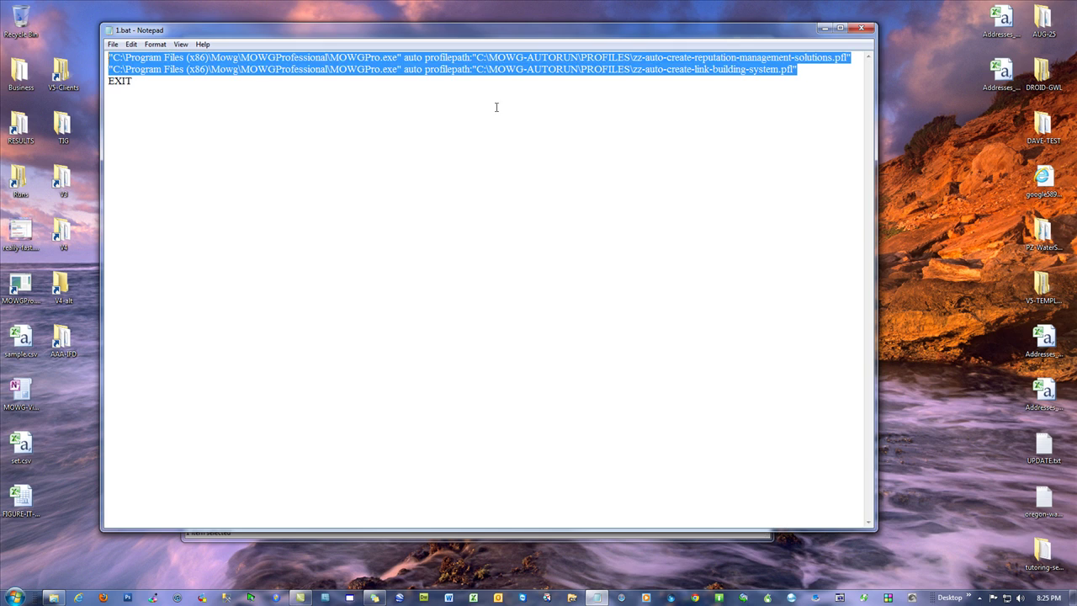
pyautogui.click(548, 154)
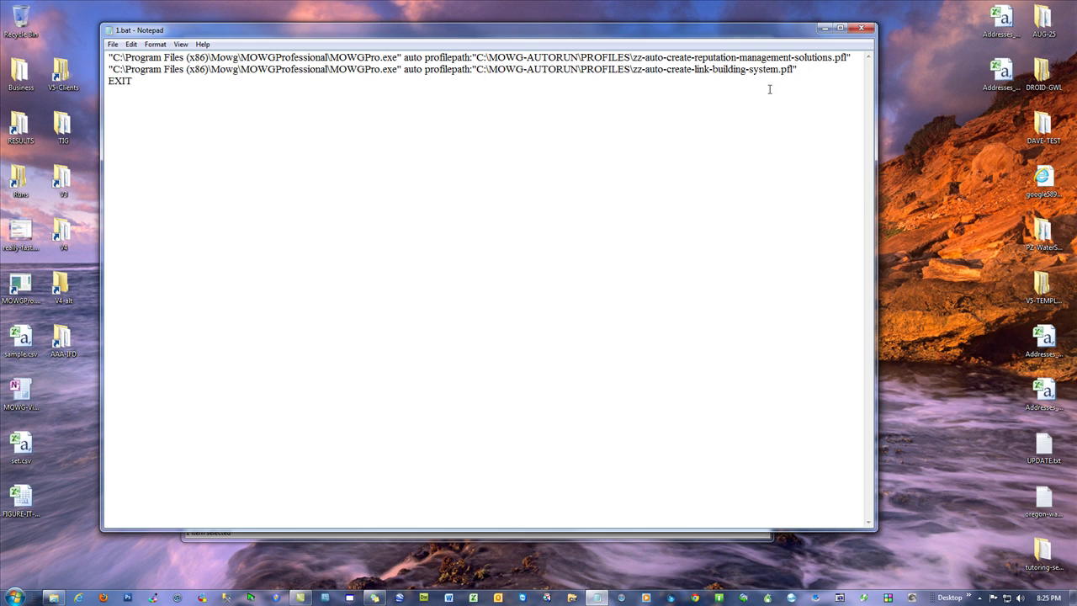
# - Highlight the EXIT line and each of the two command lines separately in 1.bat, and close the file
pyautogui.moveTo(138, 84); pyautogui.dragTo(108, 80)
pyautogui.click(125, 99)
pyautogui.moveTo(109, 56); pyautogui.dragTo(862, 59)
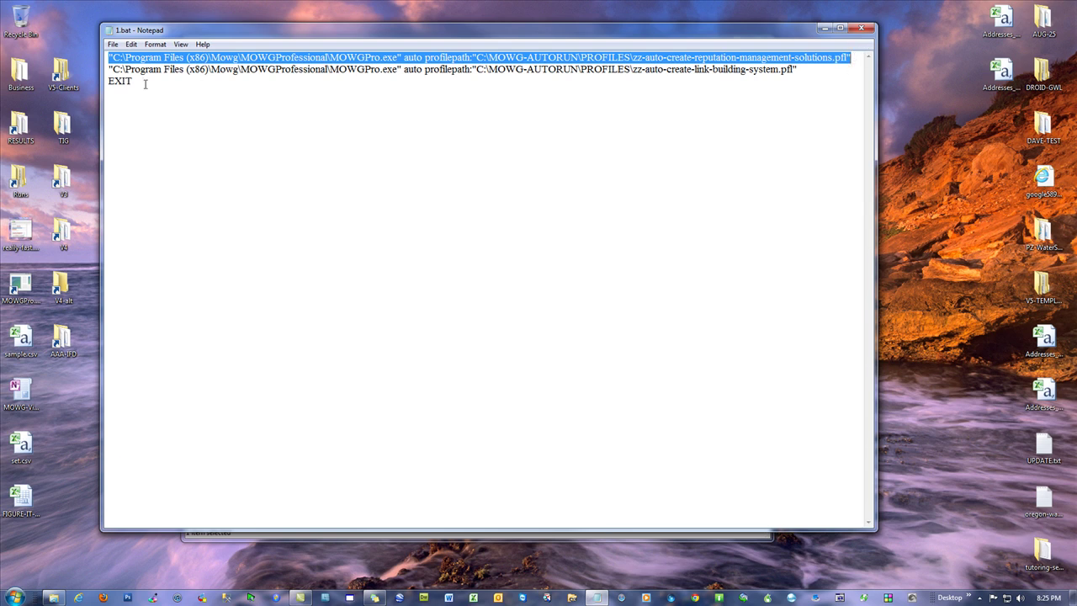
pyautogui.moveTo(110, 70); pyautogui.dragTo(816, 74)
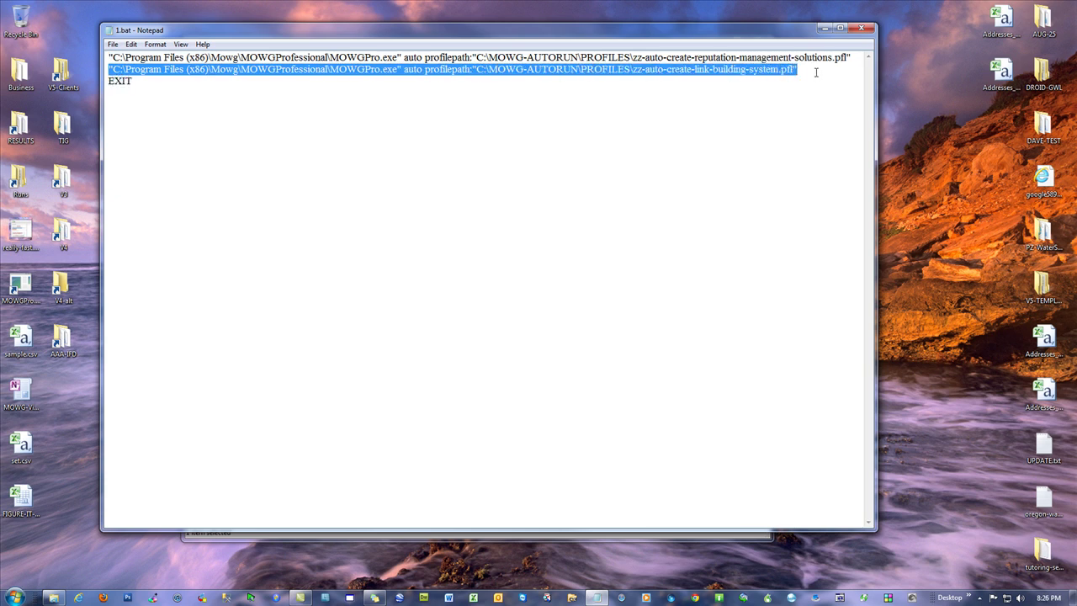
pyautogui.click(816, 72)
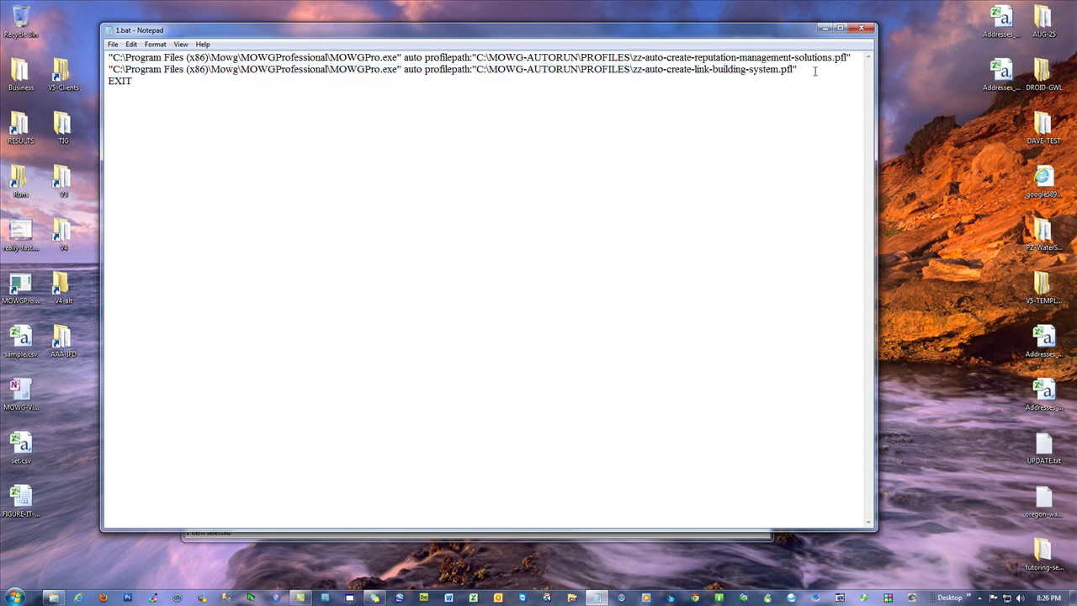
pyautogui.doubleClick(143, 84)
pyautogui.press('Down')
pyautogui.click(860, 29)
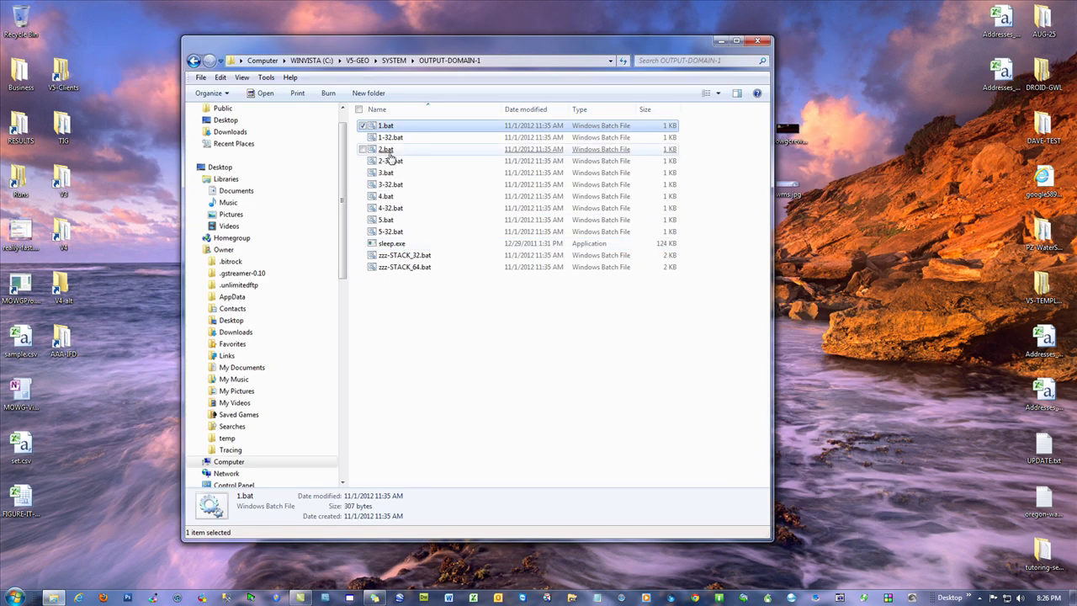
# - Open 2.bat for editing, highlight its "sleep 20" line several times and clear the selection
pyautogui.rightClick(388, 153)
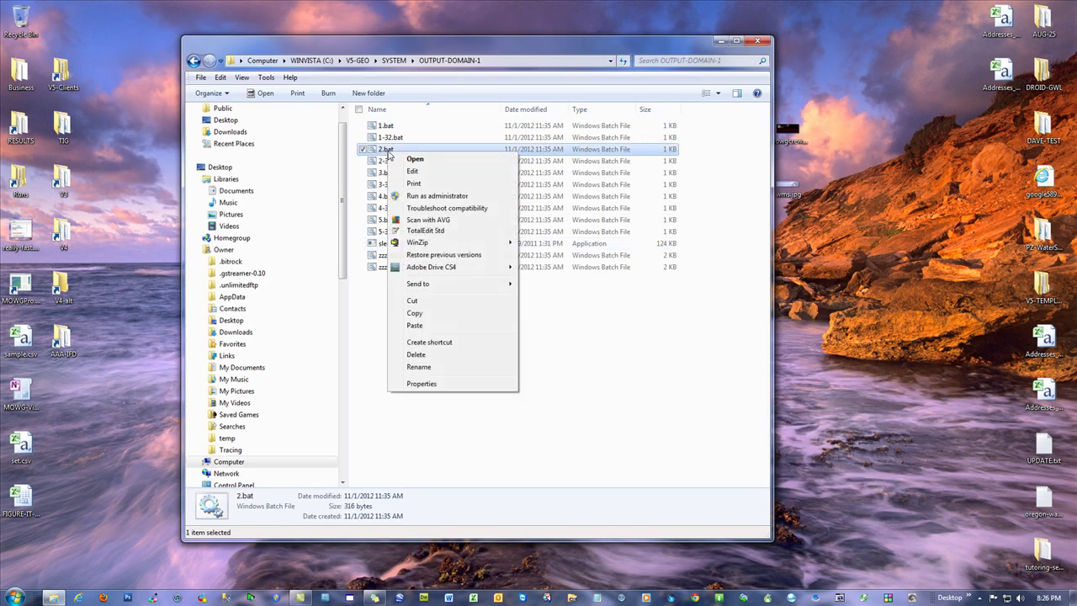
pyautogui.click(413, 171)
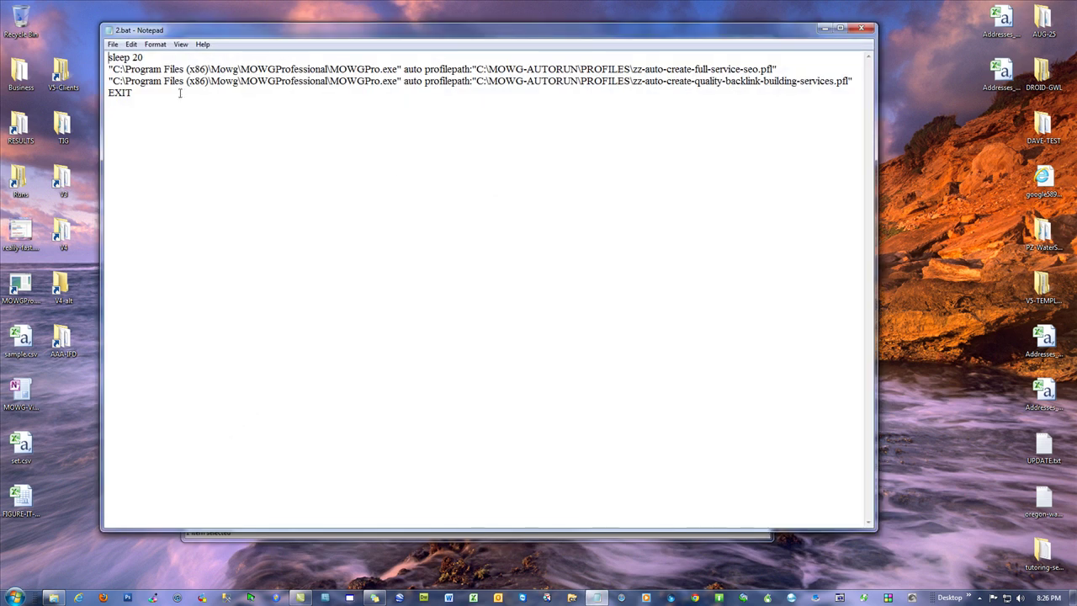
pyautogui.moveTo(152, 58); pyautogui.dragTo(108, 57)
pyautogui.click(157, 59)
pyautogui.moveTo(144, 57); pyautogui.dragTo(103, 59)
pyautogui.click(206, 152)
pyautogui.click(164, 61)
pyautogui.hotkey('shift', 'Home')
pyautogui.click(128, 130)
# - Move 2.bat aside to view sleep.exe in OUTPUT-DOMAIN-1 and V5-GEO, bringing it back in between to highlight "sleep 20" again
pyautogui.moveTo(170, 31); pyautogui.dragTo(617, 212)
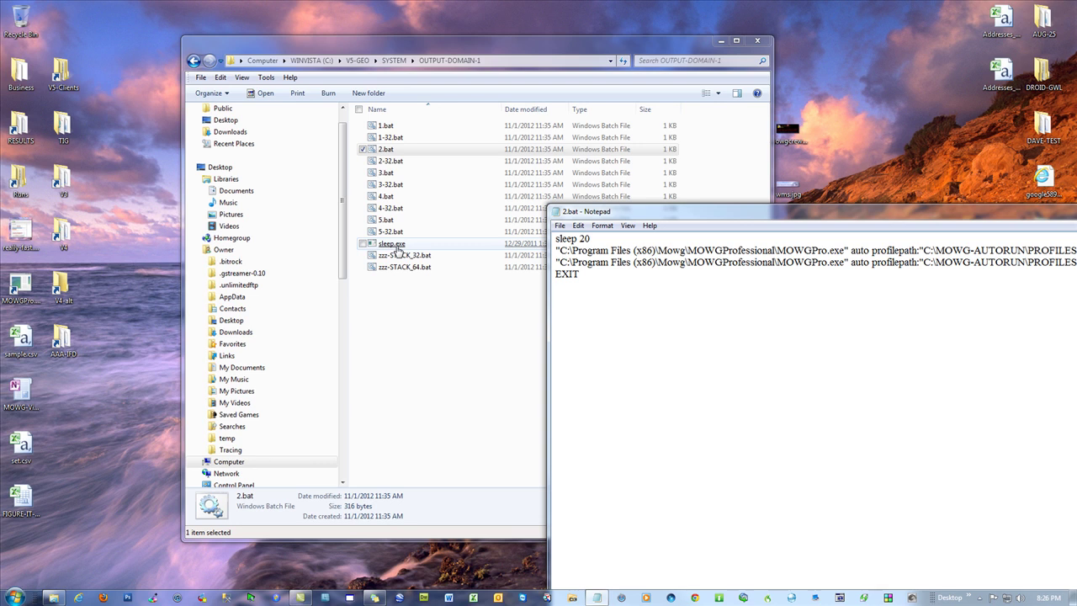
pyautogui.click(337, 60)
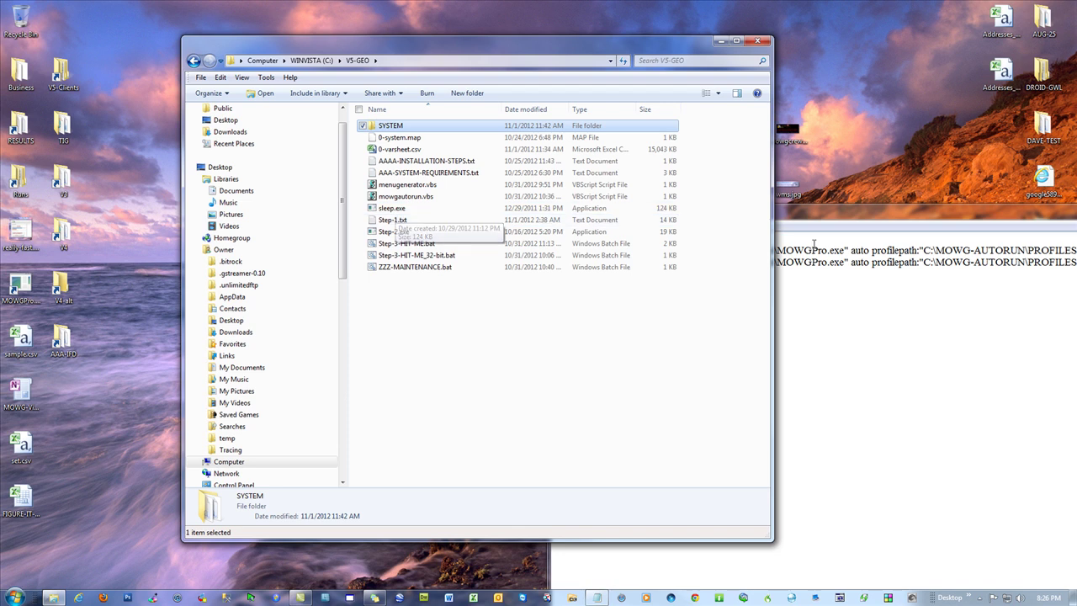
pyautogui.moveTo(833, 217); pyautogui.dragTo(403, 29)
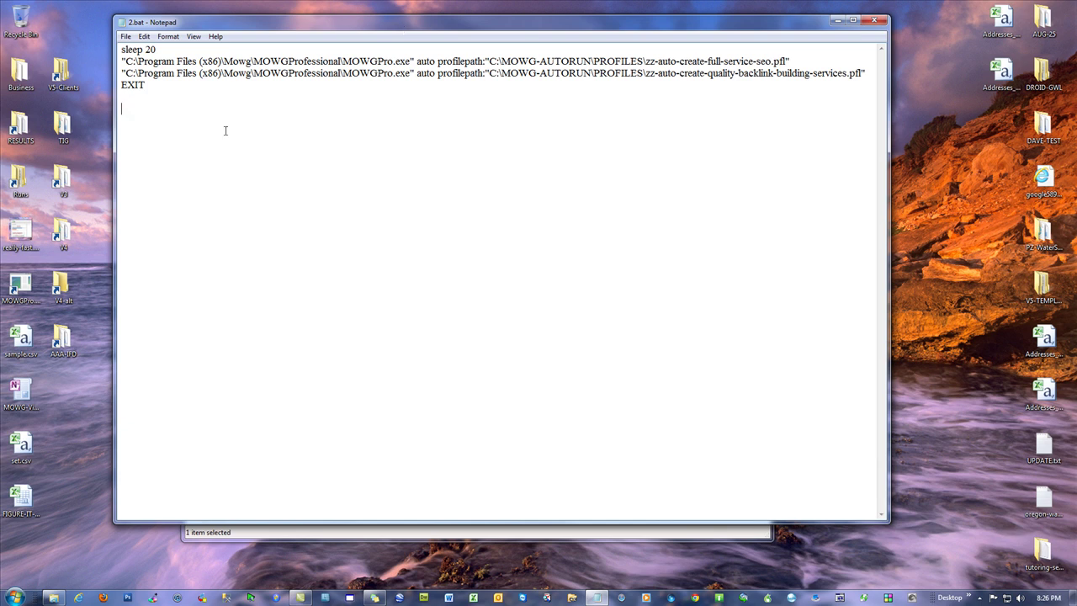
pyautogui.moveTo(173, 51); pyautogui.dragTo(91, 51)
pyautogui.moveTo(257, 23); pyautogui.dragTo(621, 228)
# - Go from V5-GEO through SYSTEM to OUTPUT-DOMAIN-1 and open 1.bat for editing
pyautogui.doubleClick(388, 128)
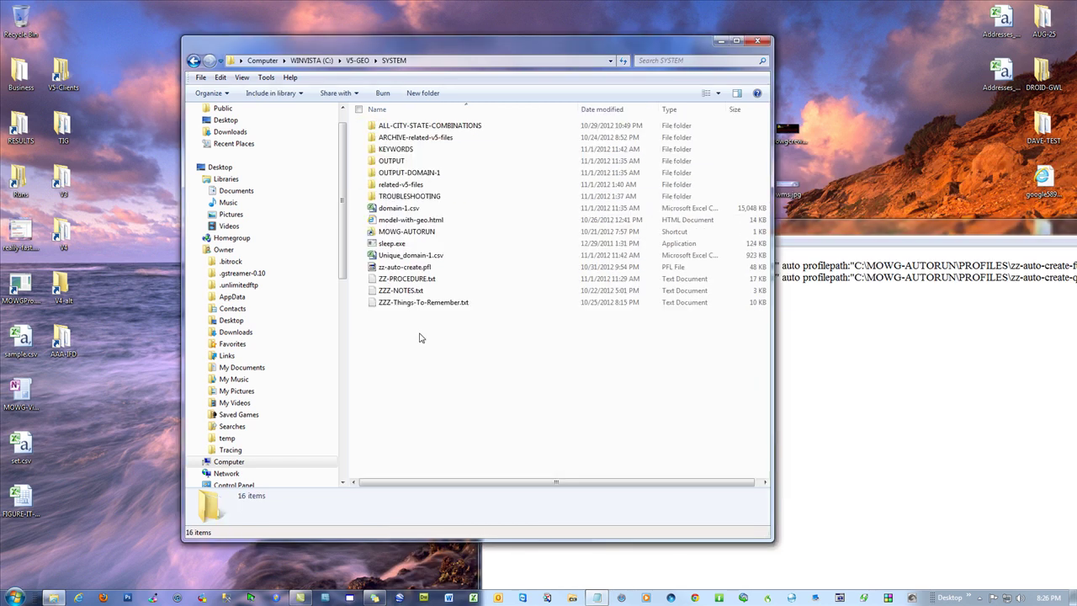
pyautogui.doubleClick(389, 178)
pyautogui.rightClick(386, 128)
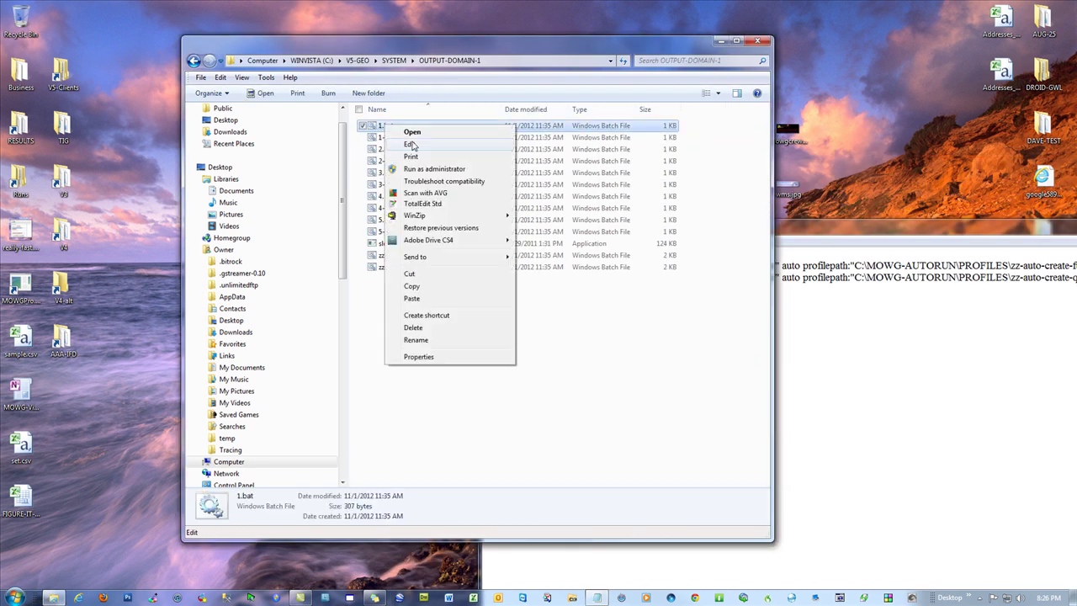
pyautogui.click(413, 145)
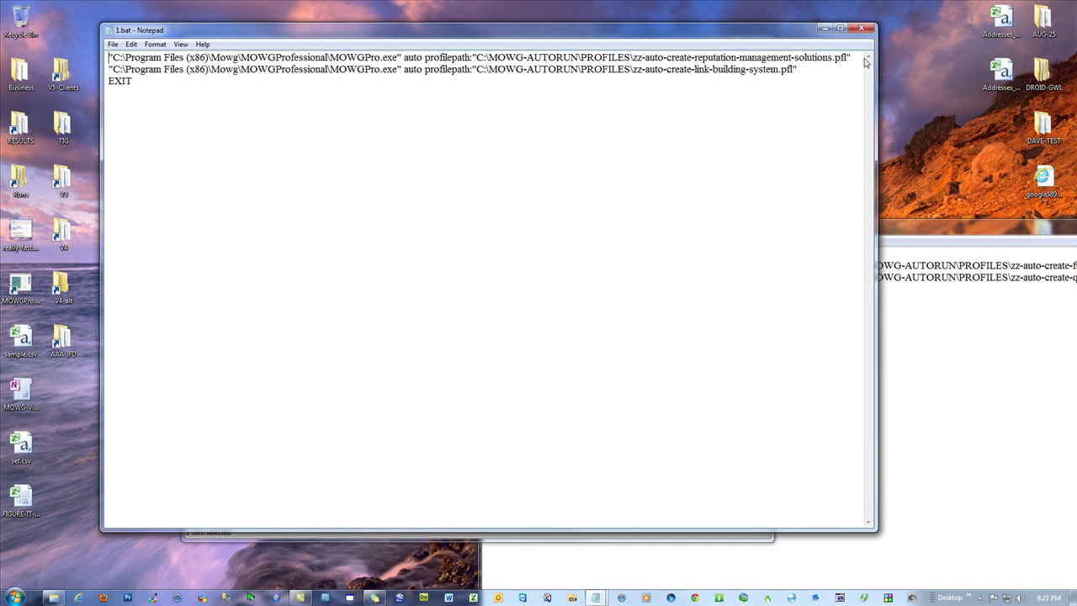
# - Highlight the reputation-management-solutions command line in 1.bat, then the end of its profile path, and clear the selection
pyautogui.moveTo(851, 57); pyautogui.dragTo(109, 58)
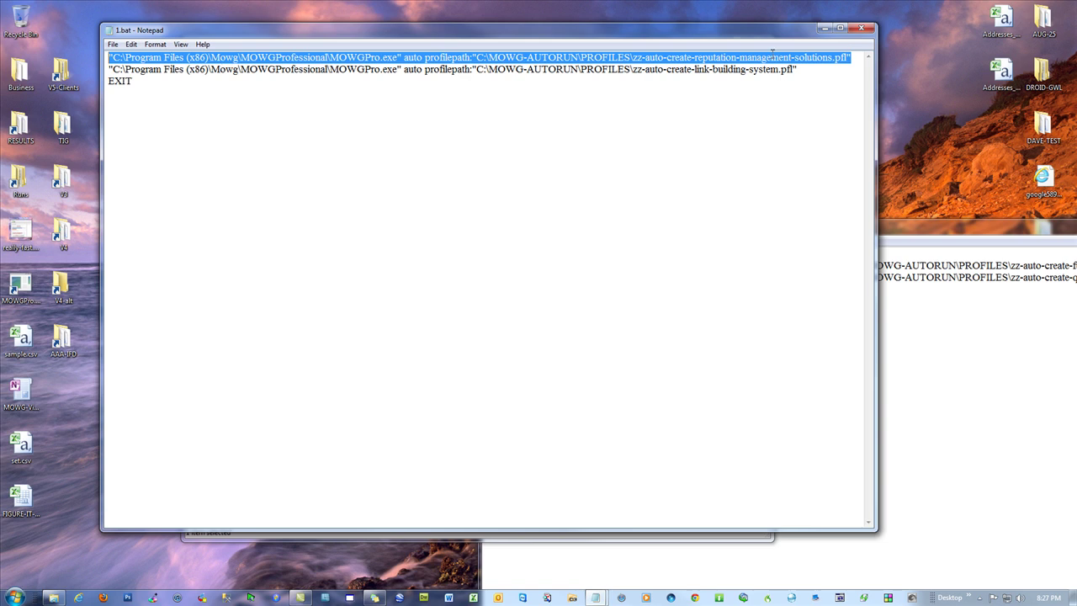
pyautogui.moveTo(799, 69); pyautogui.dragTo(862, 51)
pyautogui.click(699, 160)
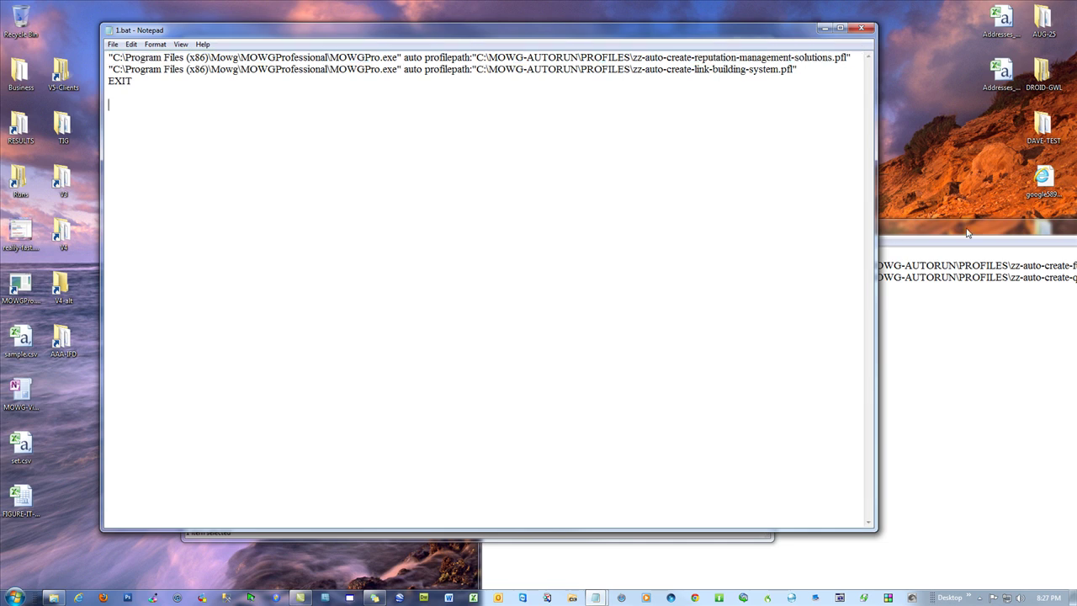
pyautogui.moveTo(858, 57); pyautogui.dragTo(750, 57)
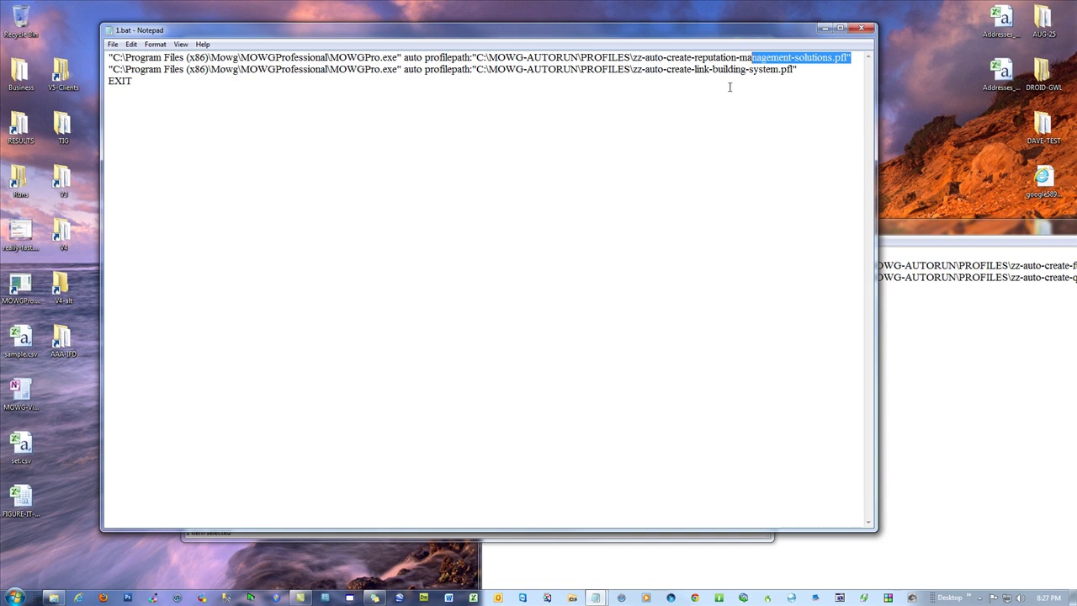
pyautogui.click(591, 119)
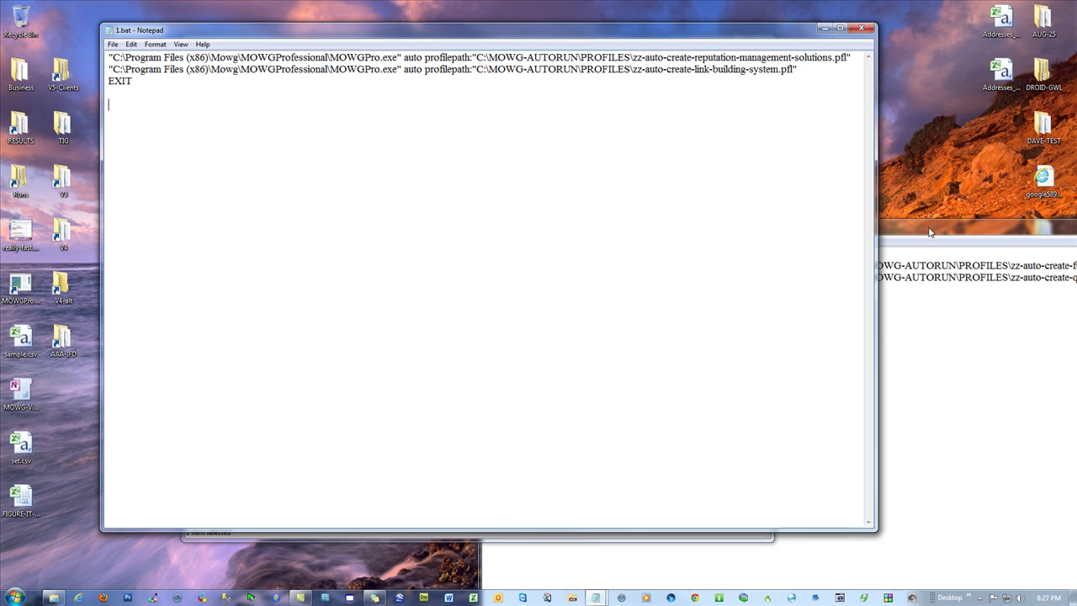
# - Bring the 2.bat window over 1.bat and highlight its full-service-seo command line
pyautogui.moveTo(929, 232); pyautogui.dragTo(642, 67)
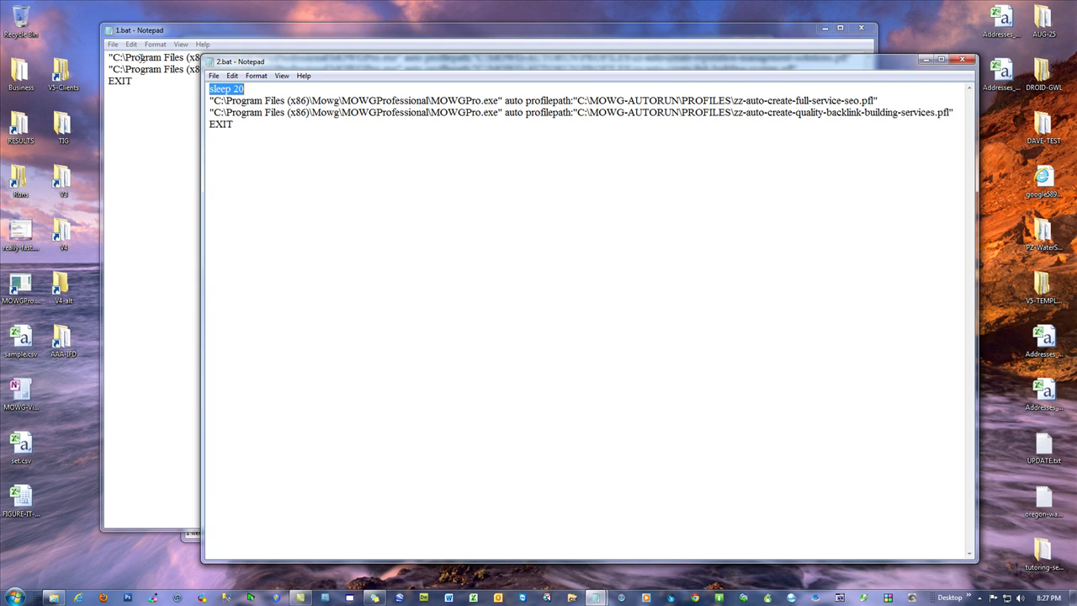
pyautogui.moveTo(210, 100); pyautogui.dragTo(713, 112)
pyautogui.click(890, 100)
pyautogui.hotkey('shift', 'Home')
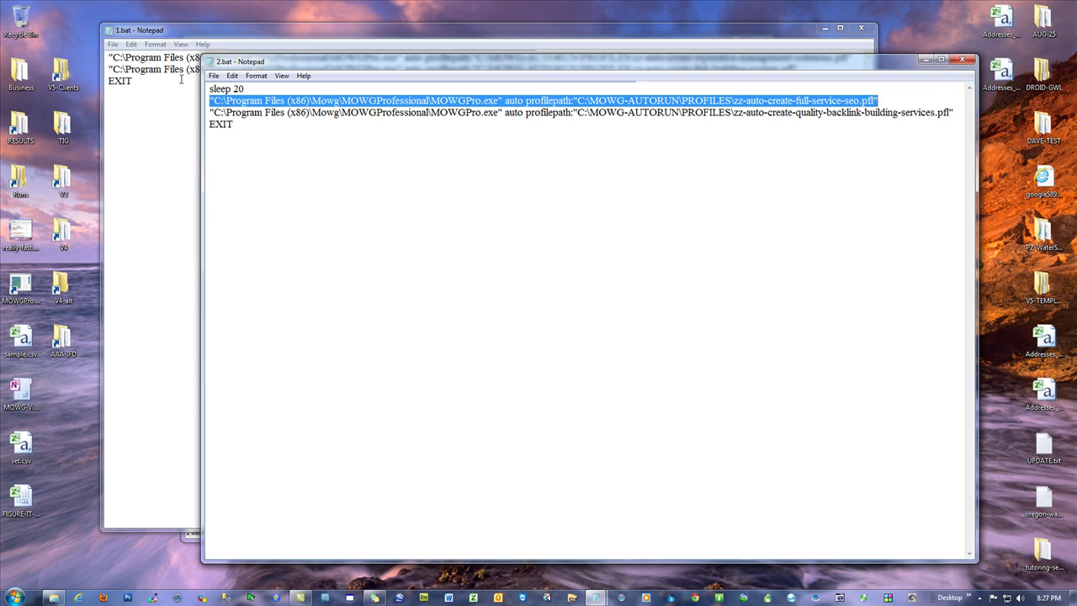
# - Highlight the start of 1.bat's first command line, then parts of both command lines in 2.bat for comparison
pyautogui.moveTo(109, 58); pyautogui.dragTo(149, 57)
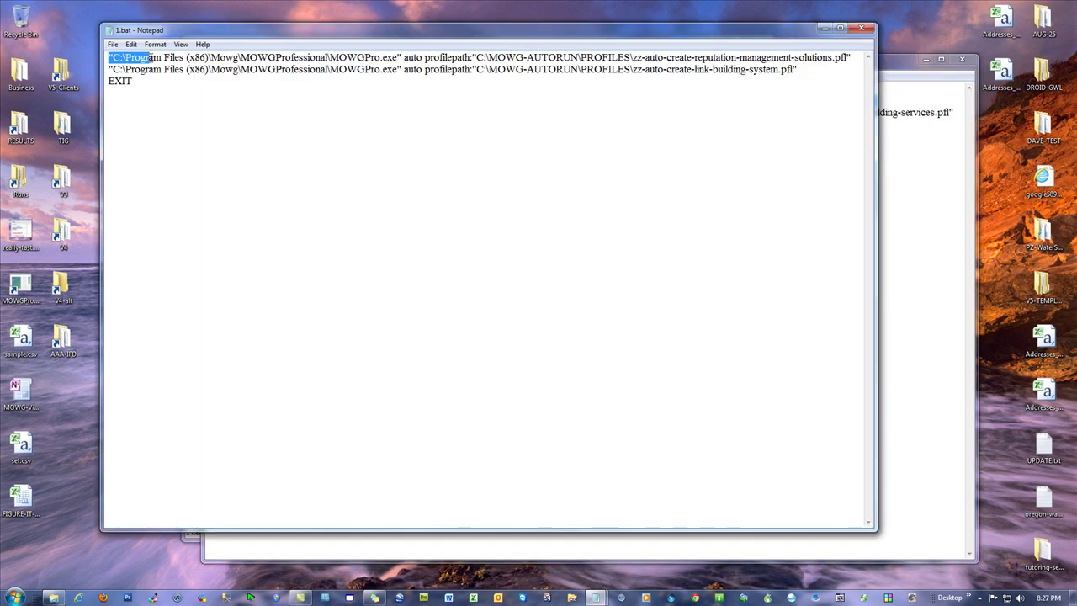
pyautogui.click(198, 115)
pyautogui.click(946, 189)
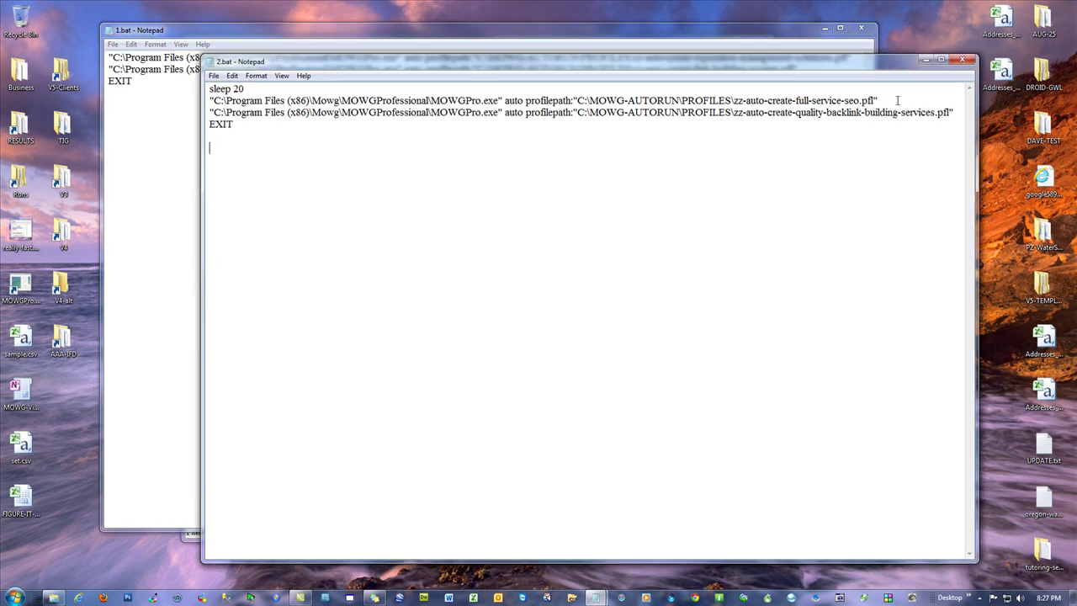
pyautogui.moveTo(885, 100); pyautogui.dragTo(785, 100)
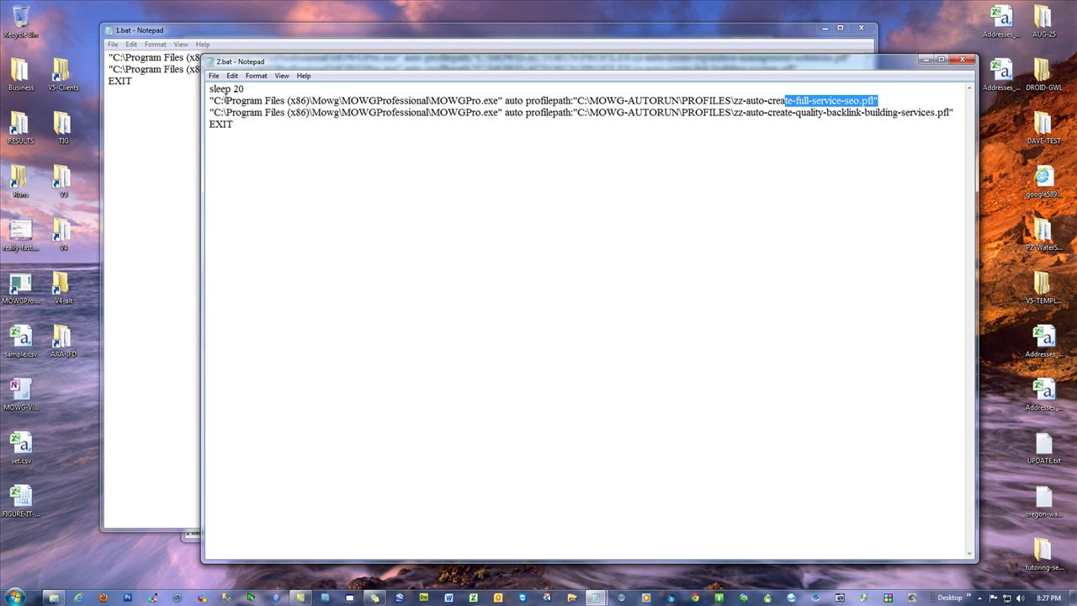
pyautogui.moveTo(209, 112); pyautogui.dragTo(702, 113)
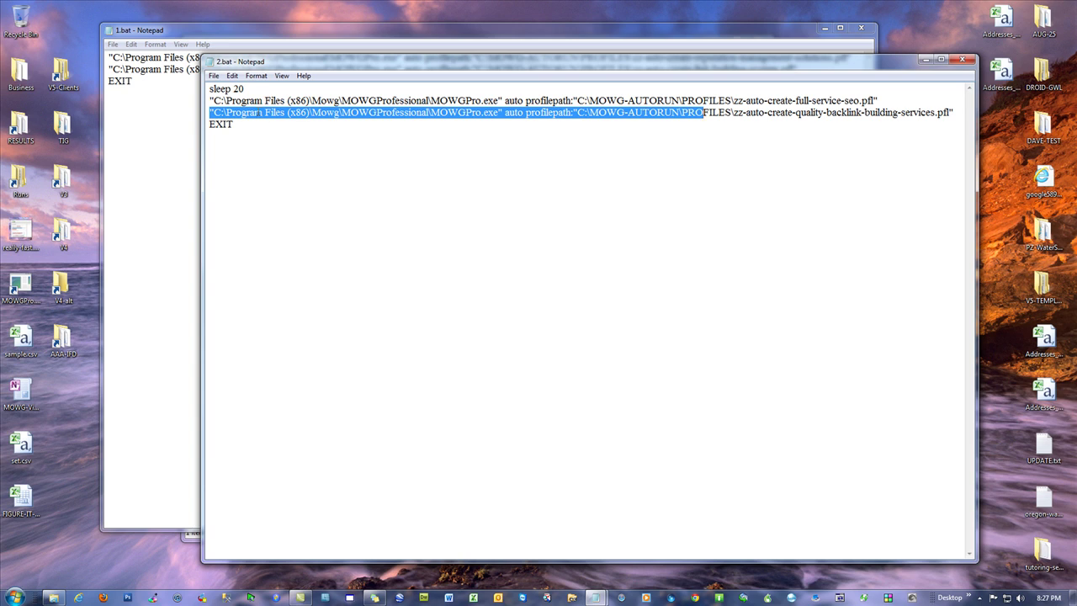
# - Move 2.bat aside, highlight the start of the link-building-system command in 1.bat, clear the selection and close 2.bat
pyautogui.moveTo(250, 67); pyautogui.dragTo(547, 144)
pyautogui.moveTo(107, 70); pyautogui.dragTo(303, 73)
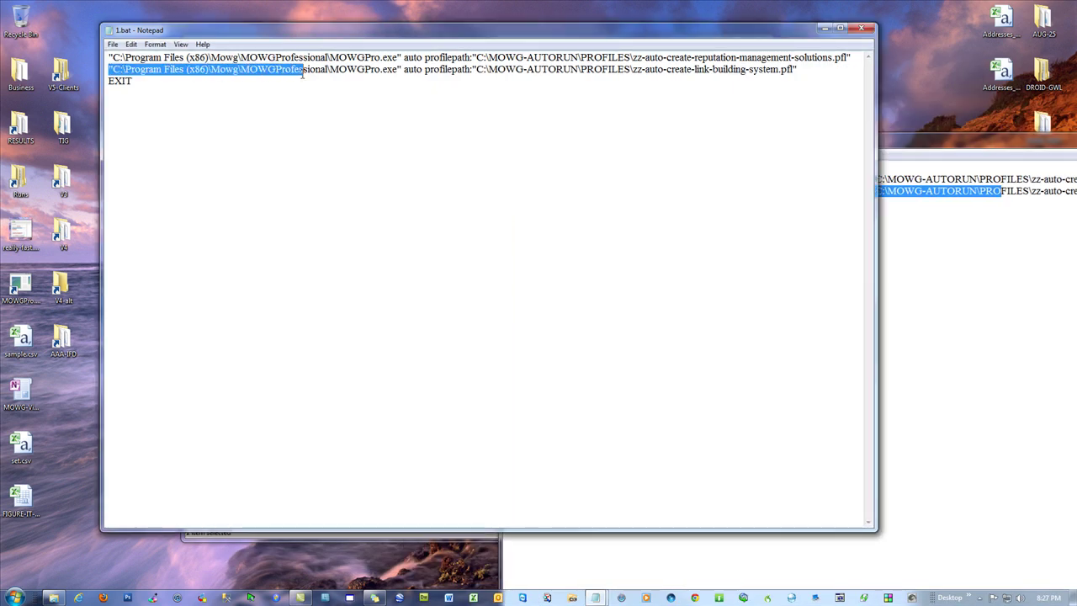
pyautogui.click(492, 185)
pyautogui.click(929, 313)
pyautogui.doubleClick(555, 204)
pyautogui.click(625, 255)
pyautogui.press('Return')
pyautogui.press('Return')
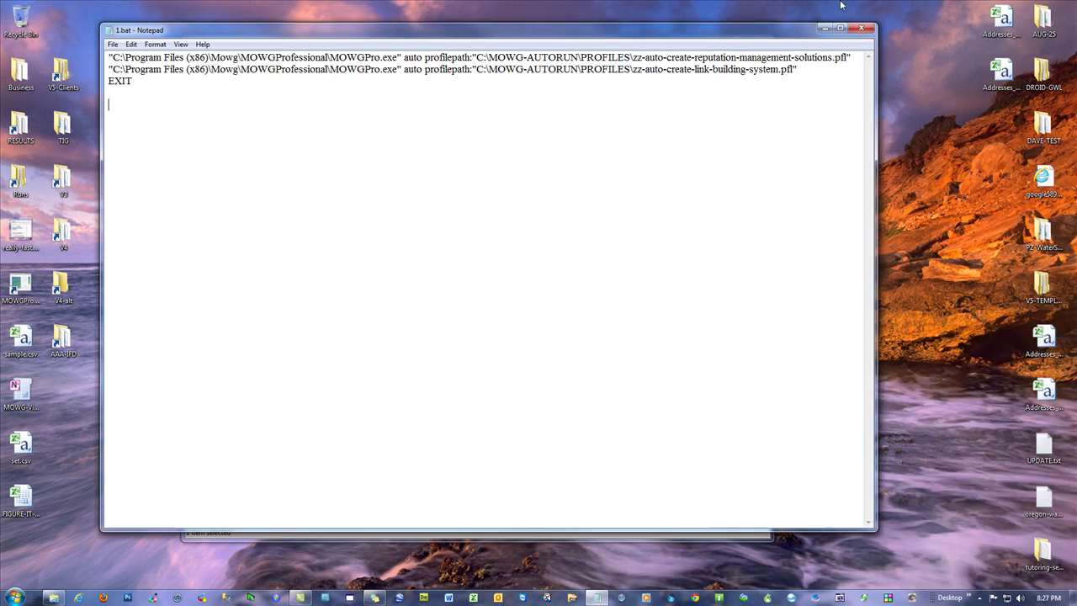